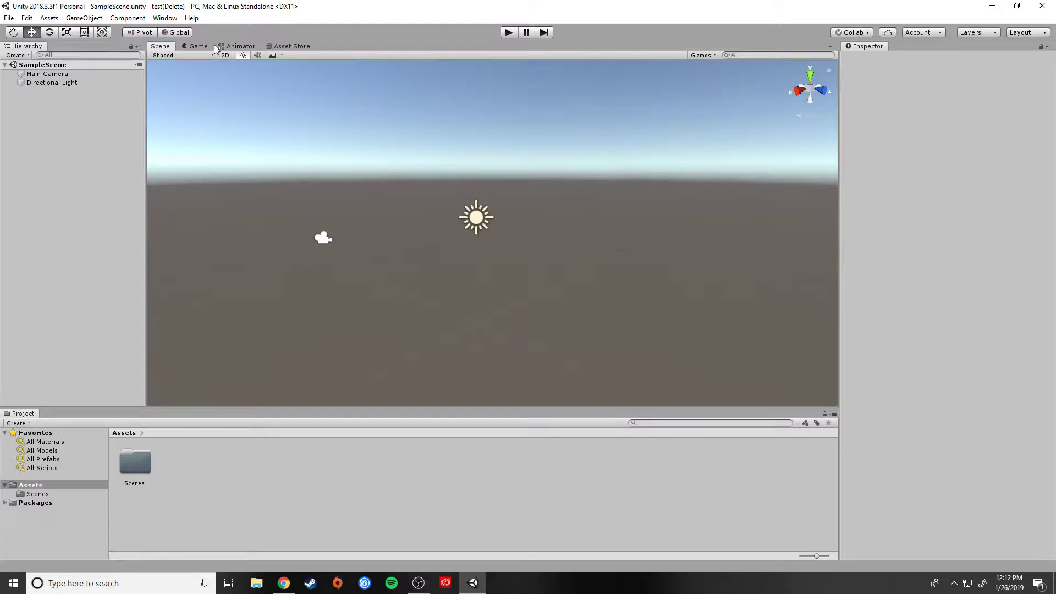
# Open the Asset Store and browse the 3D Characters category.
pyautogui.moveTo(572, 286); pyautogui.dragTo(546, 318, button='right')
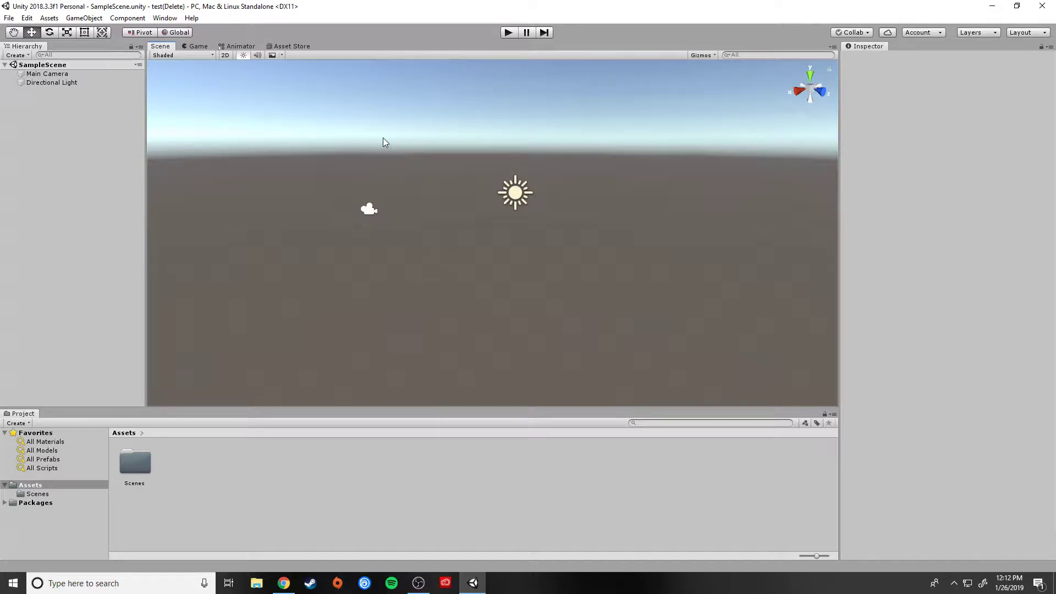
pyautogui.click(291, 47)
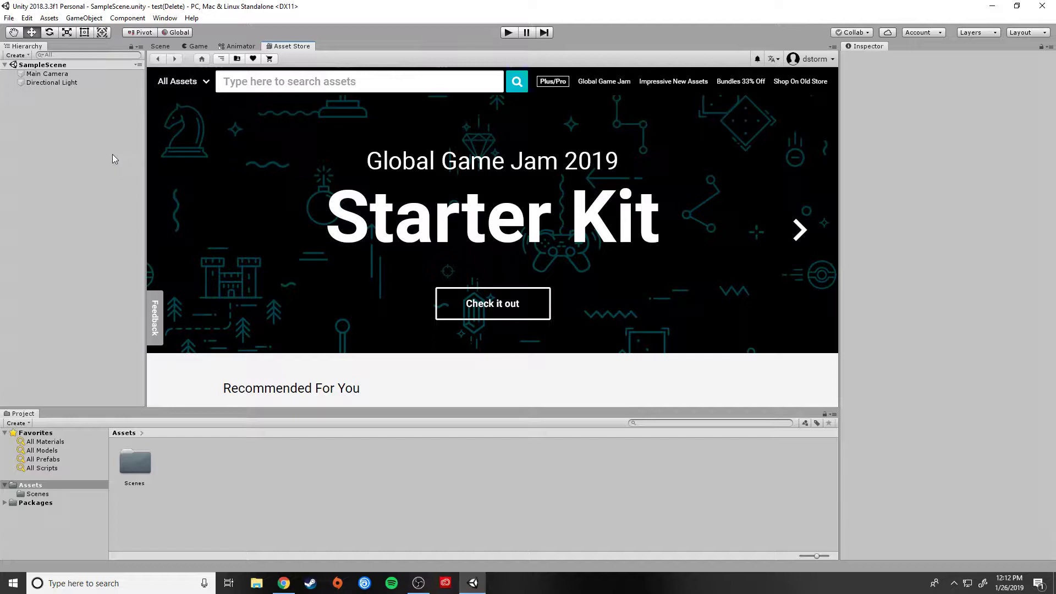
pyautogui.click(205, 83)
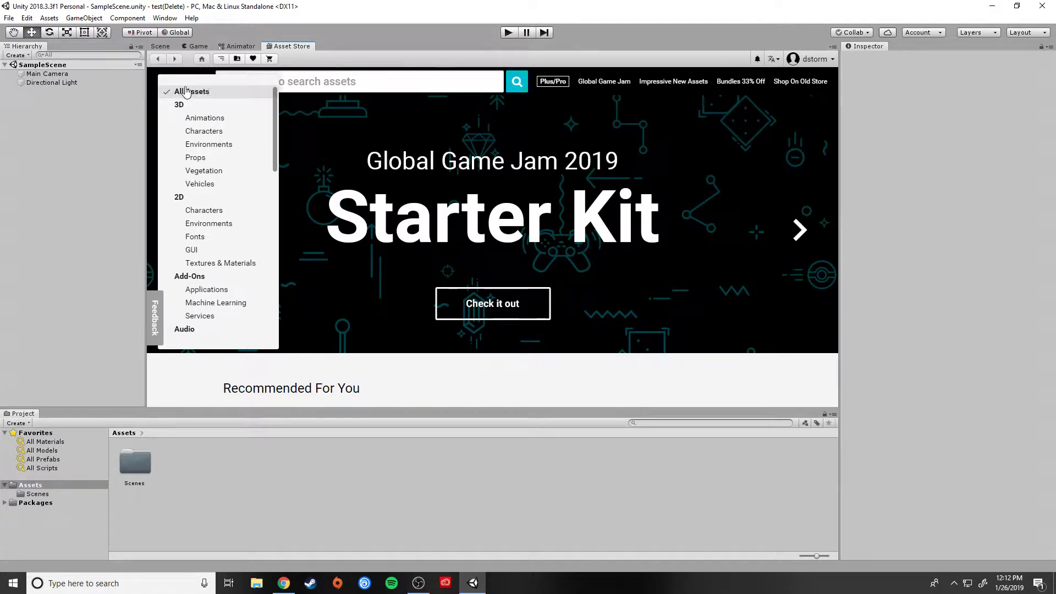
pyautogui.click(187, 92)
pyautogui.click(354, 212)
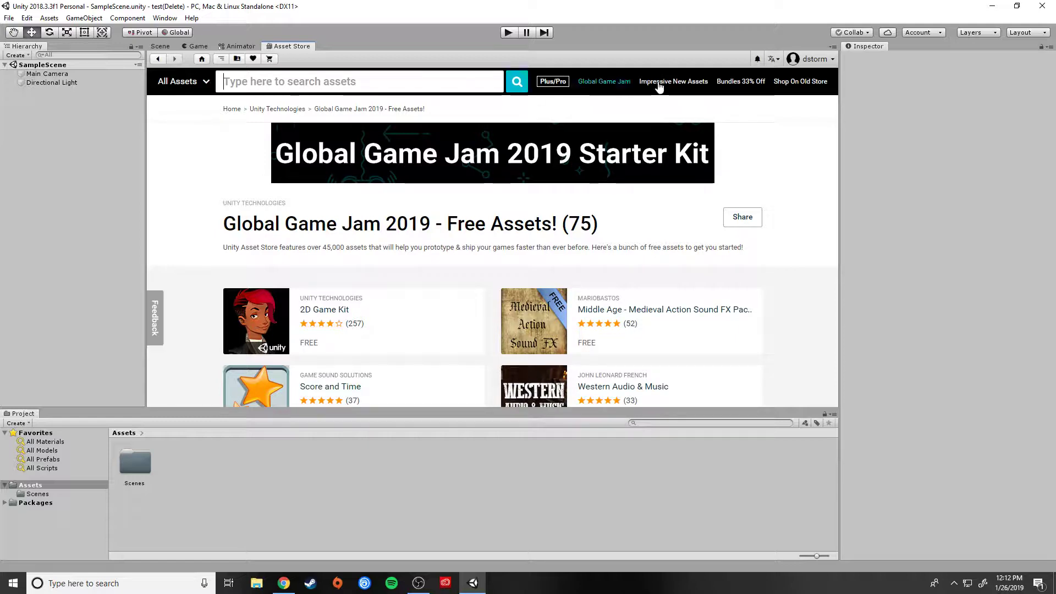
pyautogui.click(196, 82)
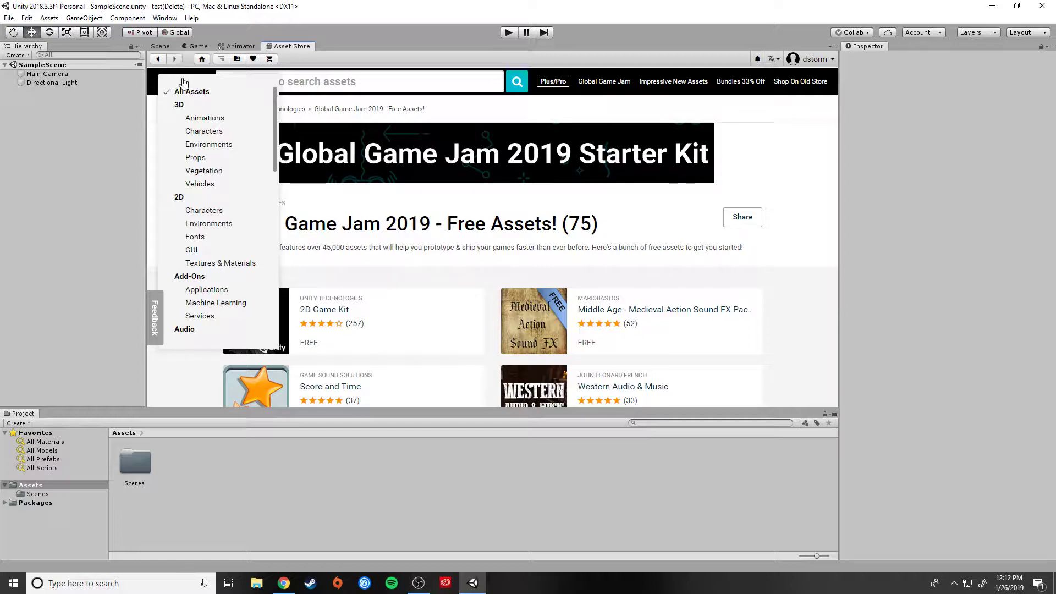
pyautogui.click(200, 132)
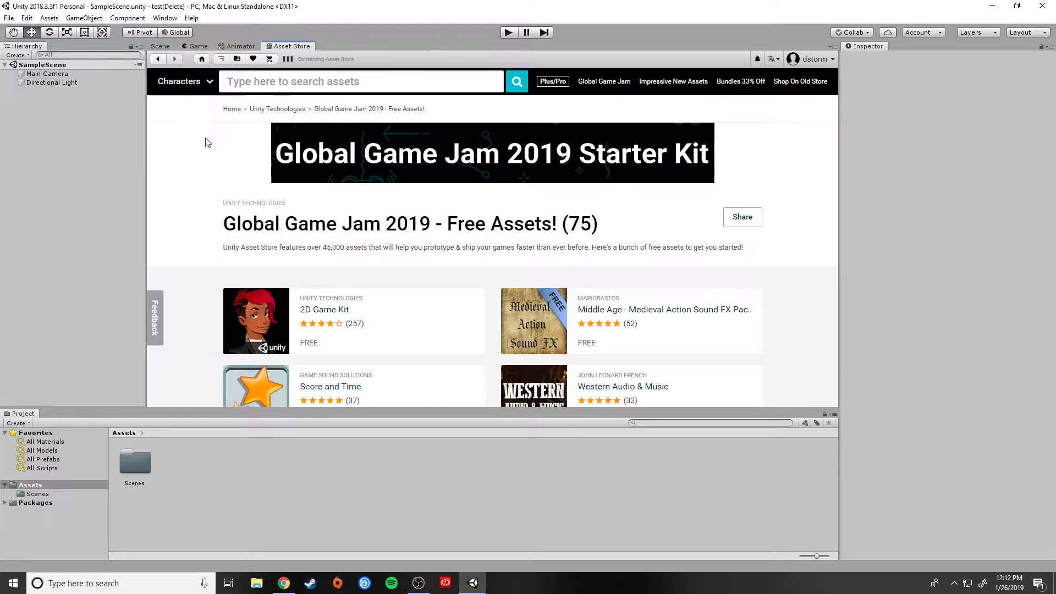
# Filter the character assets to free ones by setting the price range to $0 - $0.
pyautogui.click(380, 113)
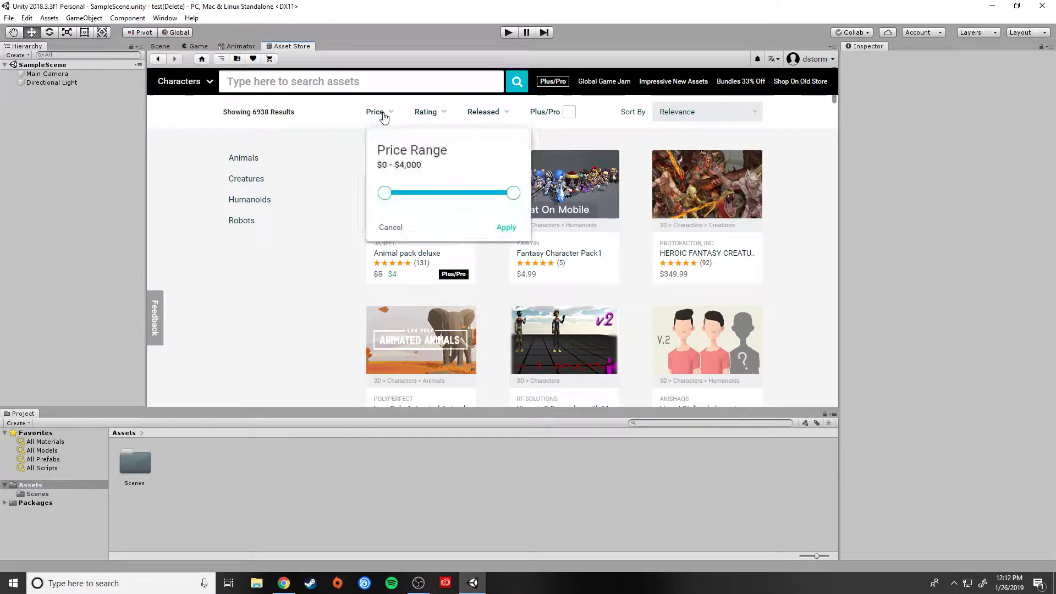
pyautogui.moveTo(514, 193); pyautogui.dragTo(385, 193)
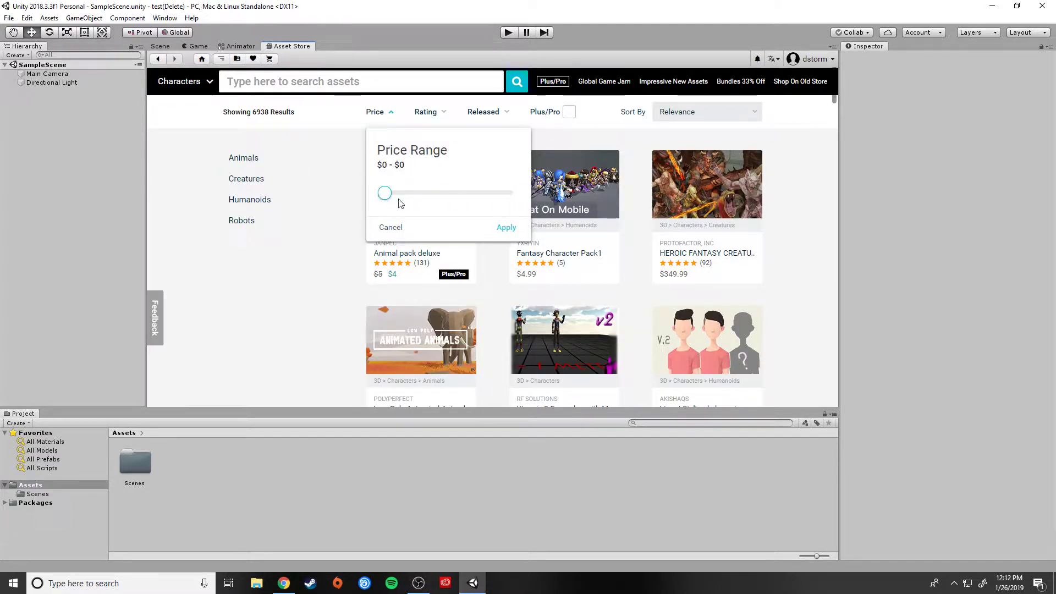
pyautogui.click(504, 228)
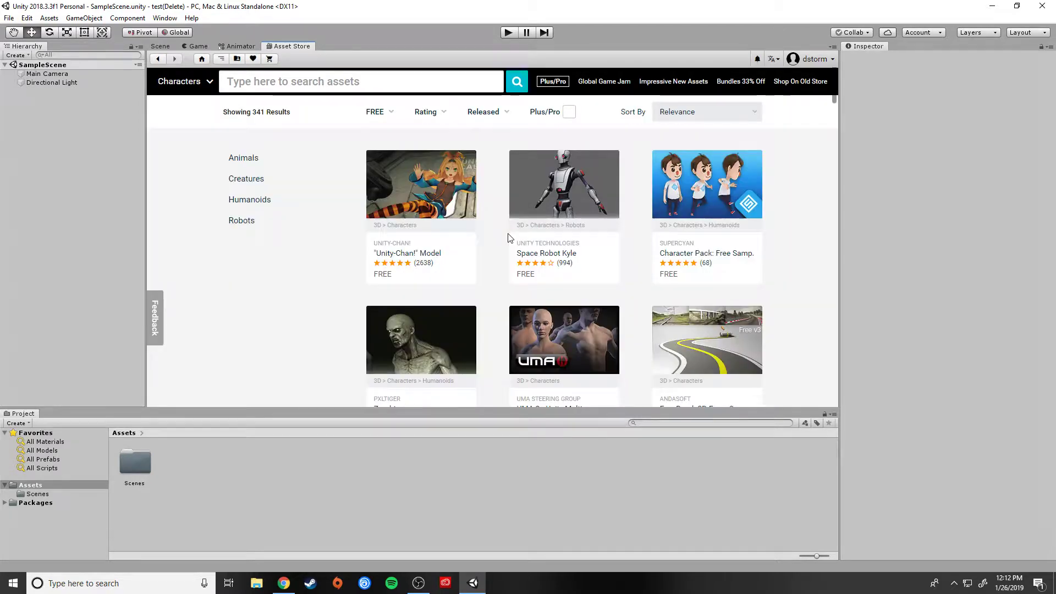
# Look through the free 3D character assets for a suitable model.
pyautogui.scroll(-1, 564, 280)
pyautogui.scroll(-1, 566, 281)
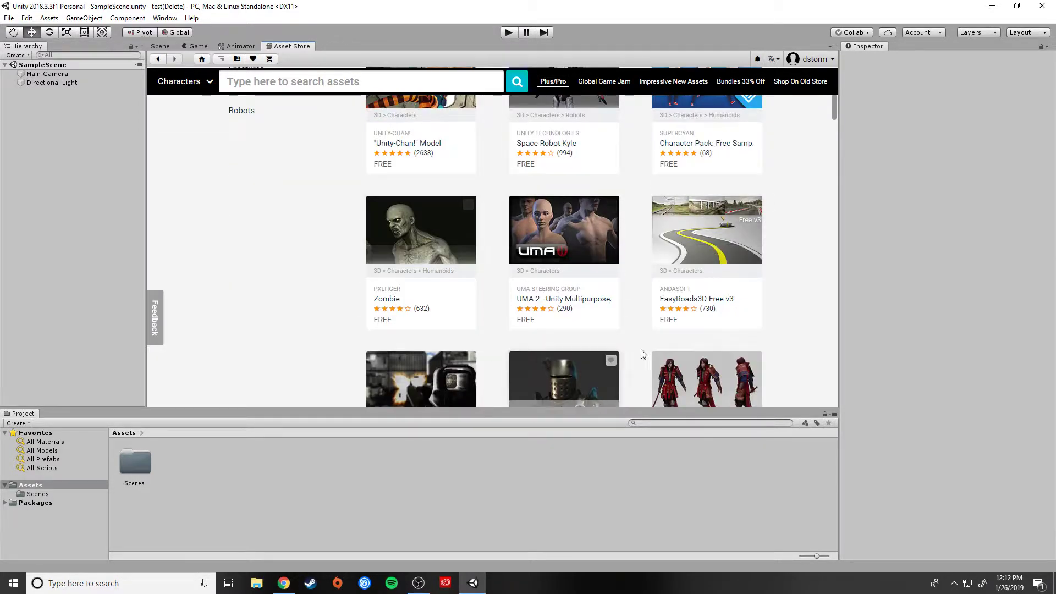
pyautogui.scroll(-3, 640, 351)
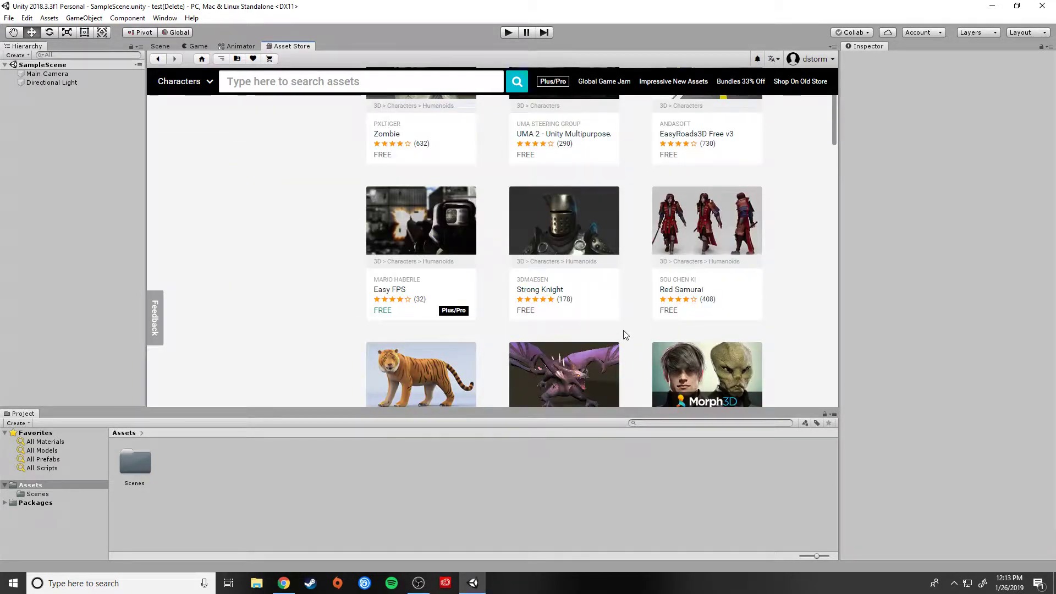
pyautogui.scroll(-2, 627, 334)
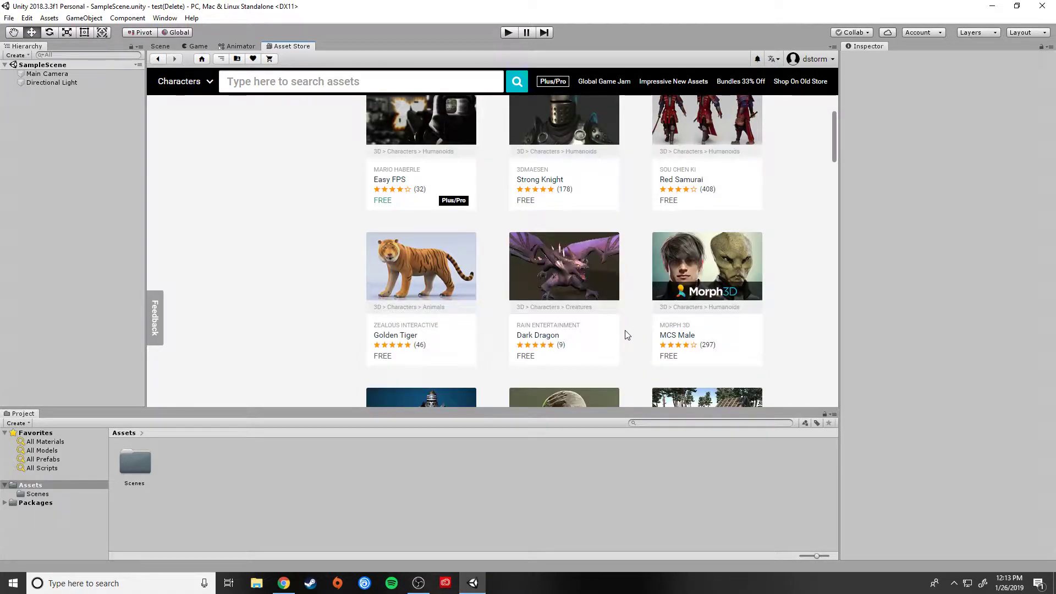
pyautogui.scroll(-2, 627, 334)
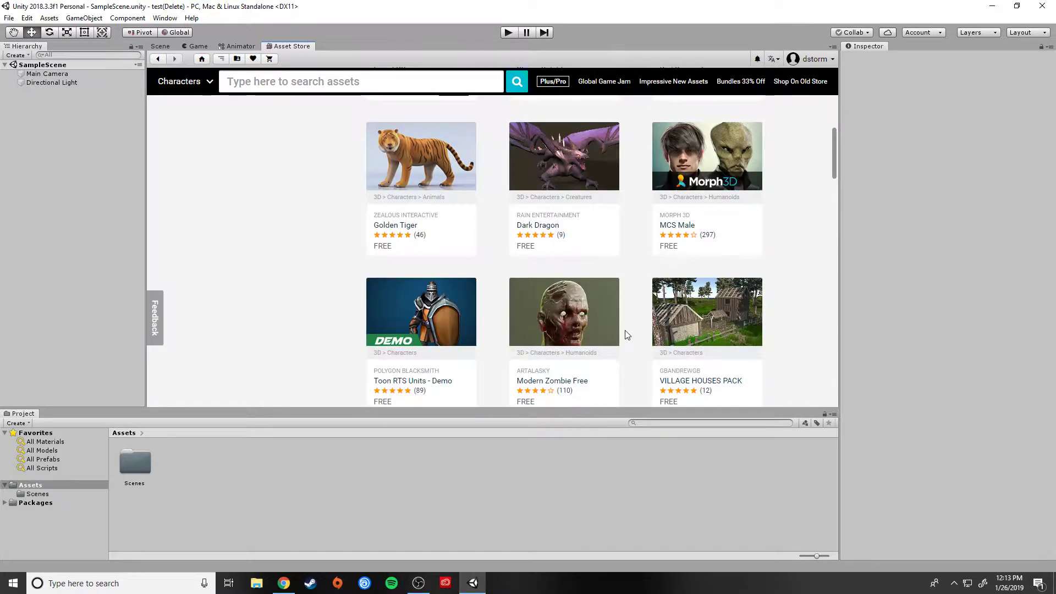
pyautogui.scroll(1, 627, 334)
pyautogui.scroll(-1, 627, 334)
pyautogui.scroll(6, 636, 341)
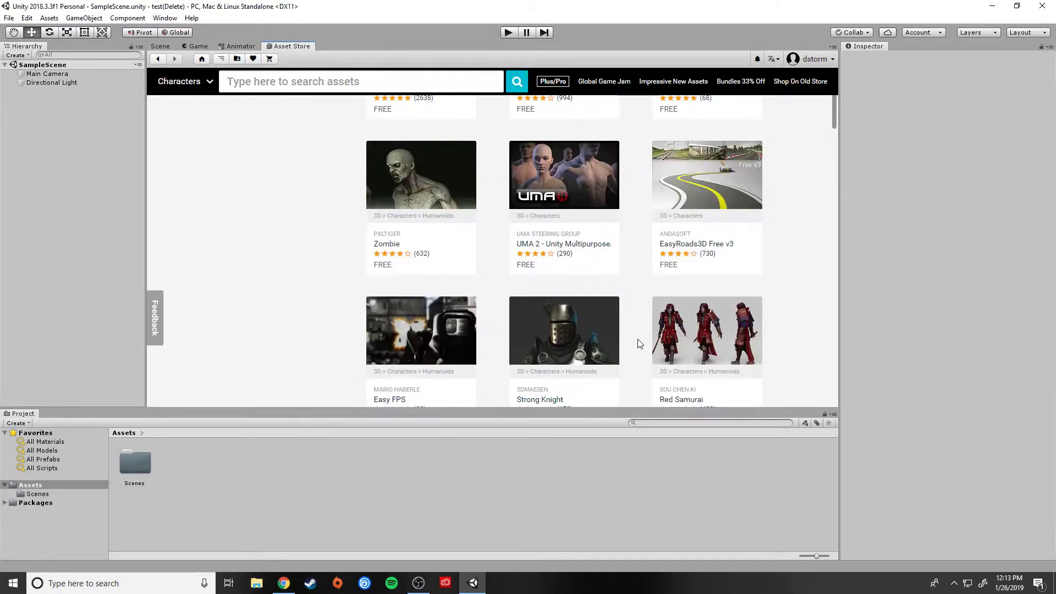
pyautogui.scroll(3, 638, 342)
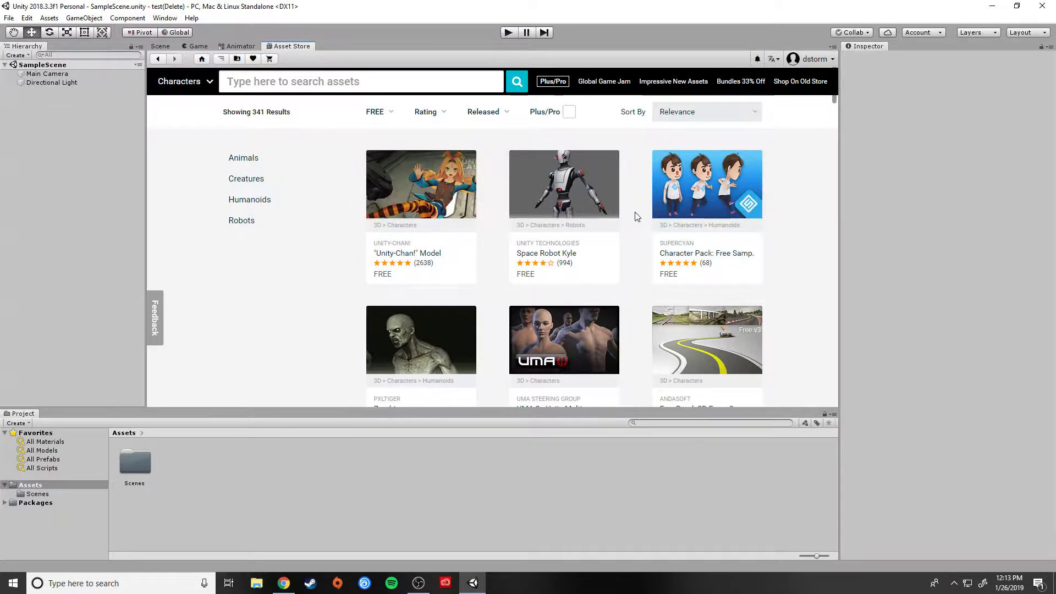
# Open the Character Pack: Free Sample asset page and read its description and technical details.
pyautogui.moveTo(700, 182)
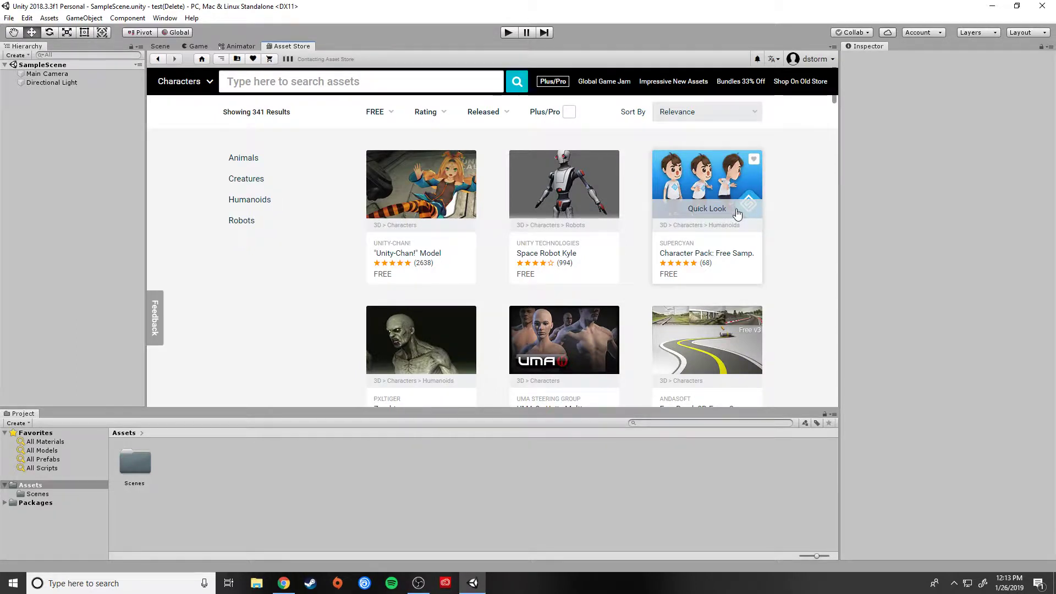
pyautogui.click(701, 181)
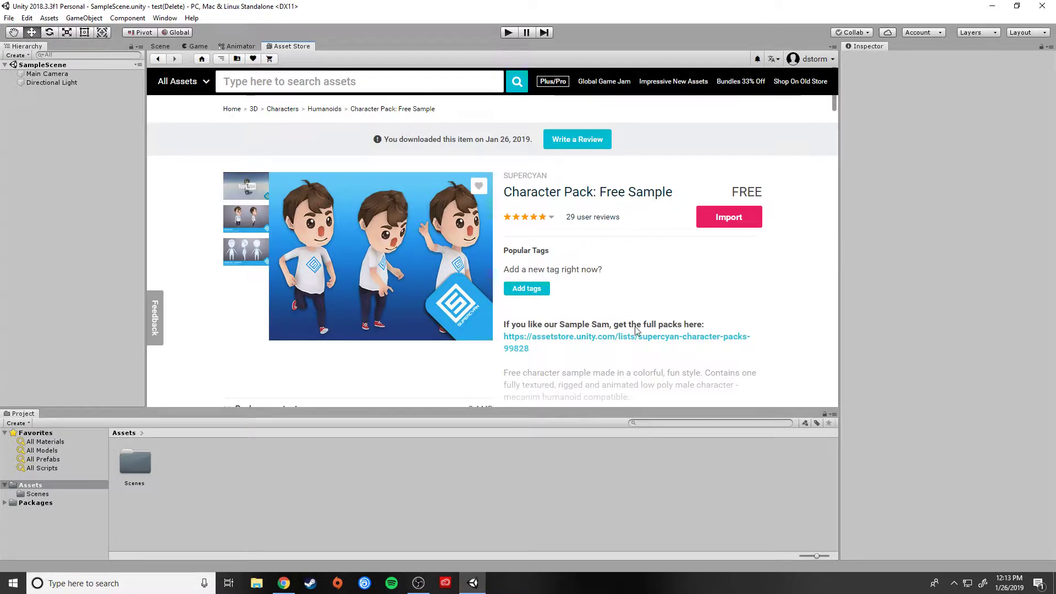
pyautogui.scroll(-2, 661, 341)
pyautogui.click(520, 319)
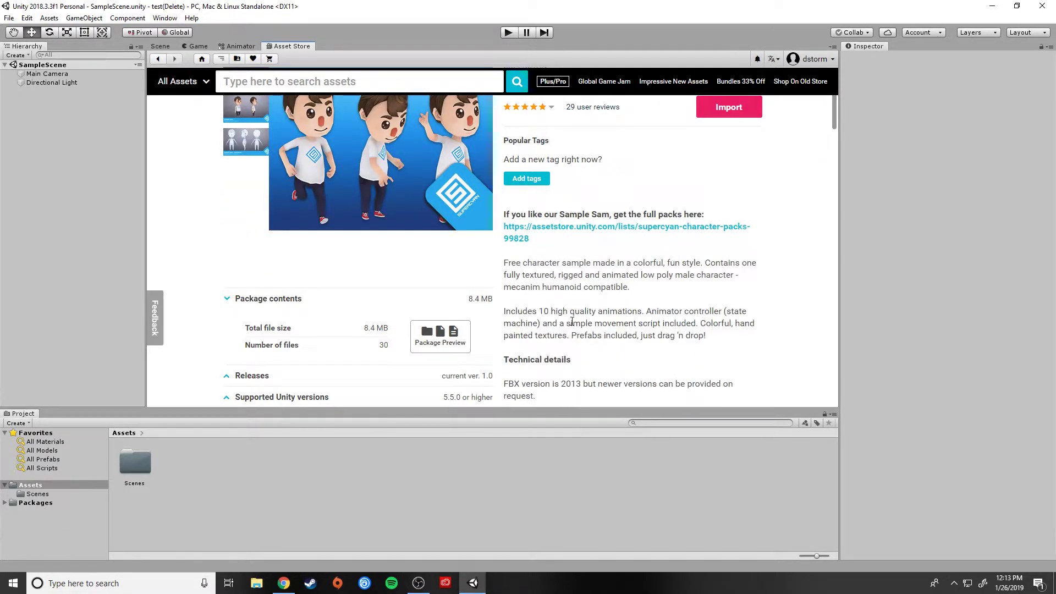
pyautogui.scroll(-1, 550, 286)
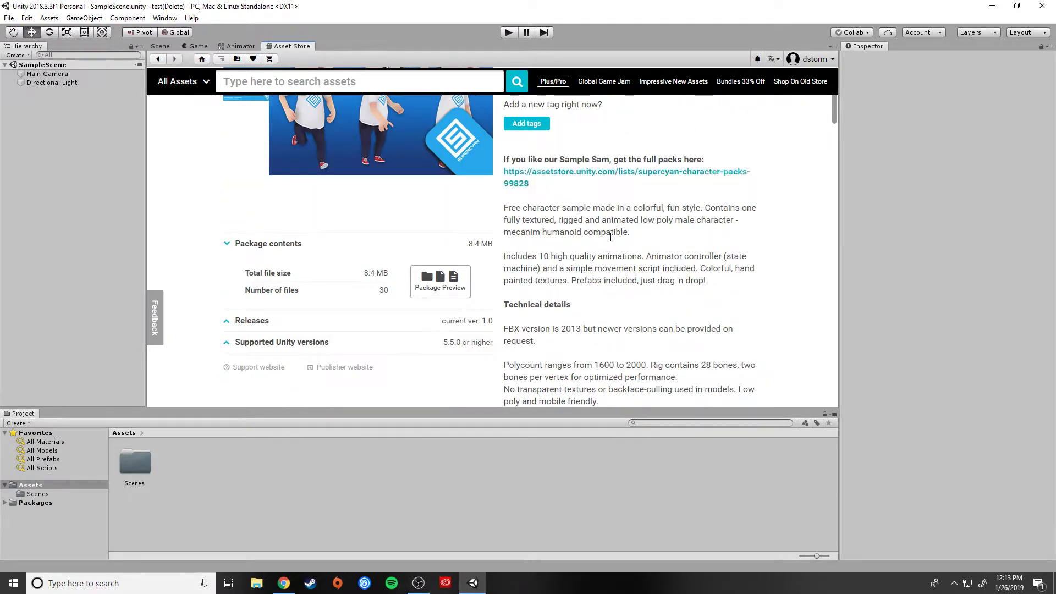
pyautogui.scroll(-1, 612, 243)
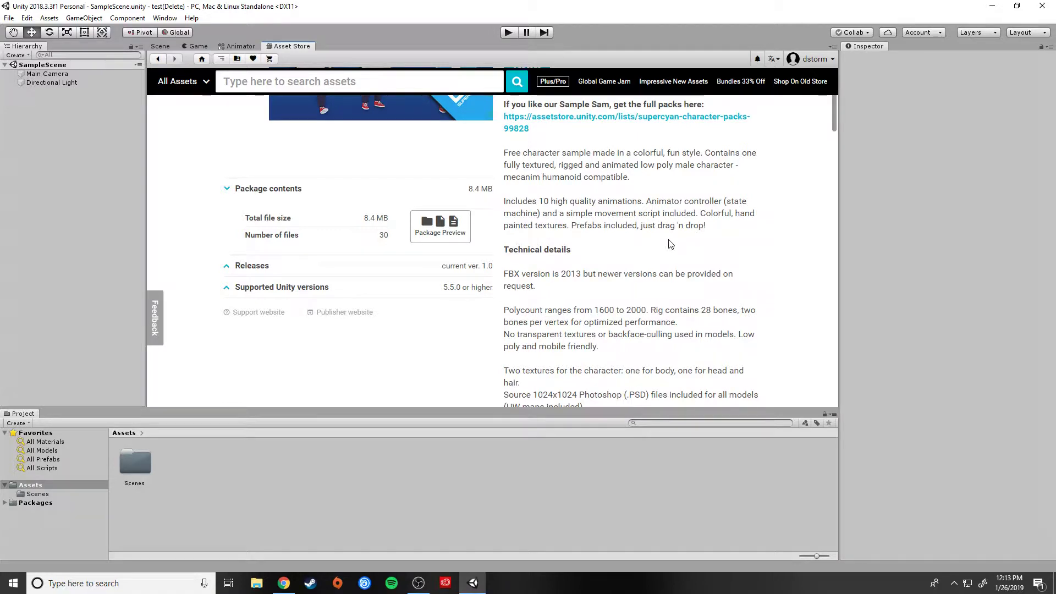
pyautogui.scroll(-2, 670, 275)
pyautogui.scroll(-1, 670, 275)
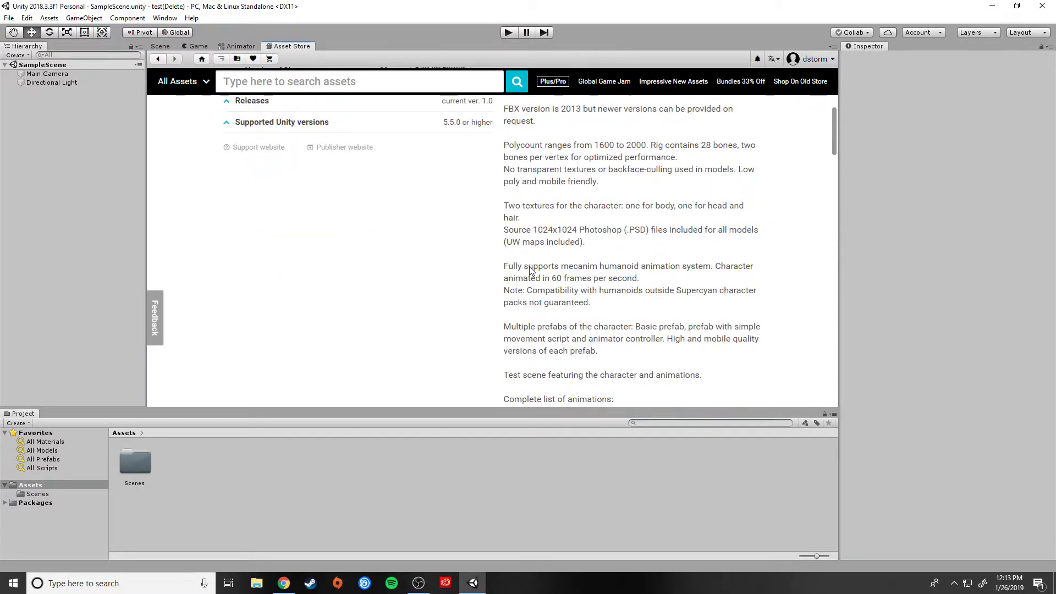
# Import the complete Character Pack: Free Sample package and open its Supercyan folder in the project assets.
pyautogui.scroll(9, 632, 286)
pyautogui.click(739, 219)
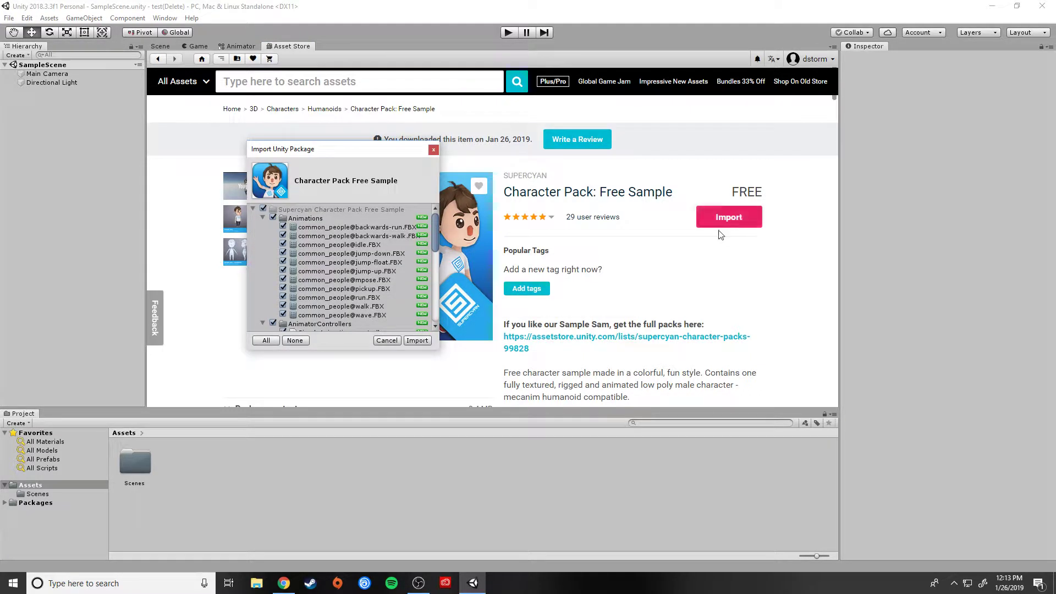
pyautogui.click(416, 340)
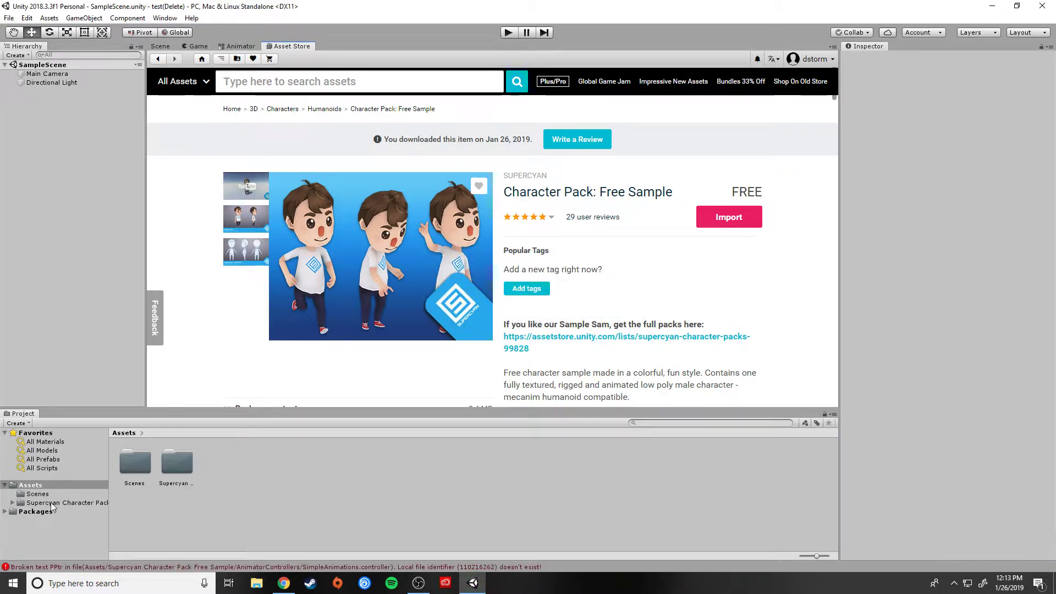
pyautogui.click(52, 503)
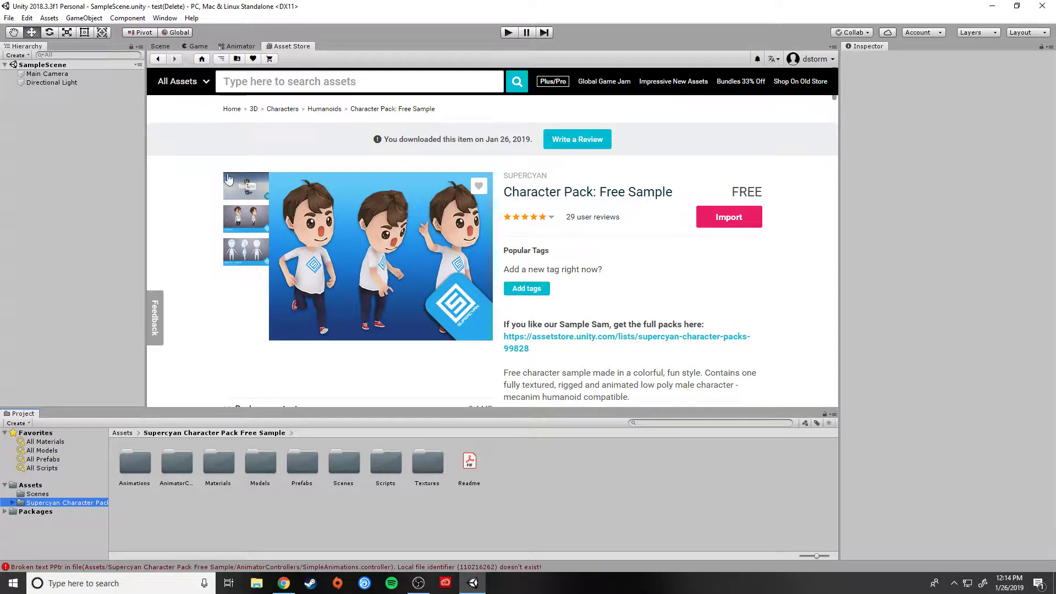
# Return to the Scene view and add a 3D Plane object to SampleScene.
pyautogui.click(235, 46)
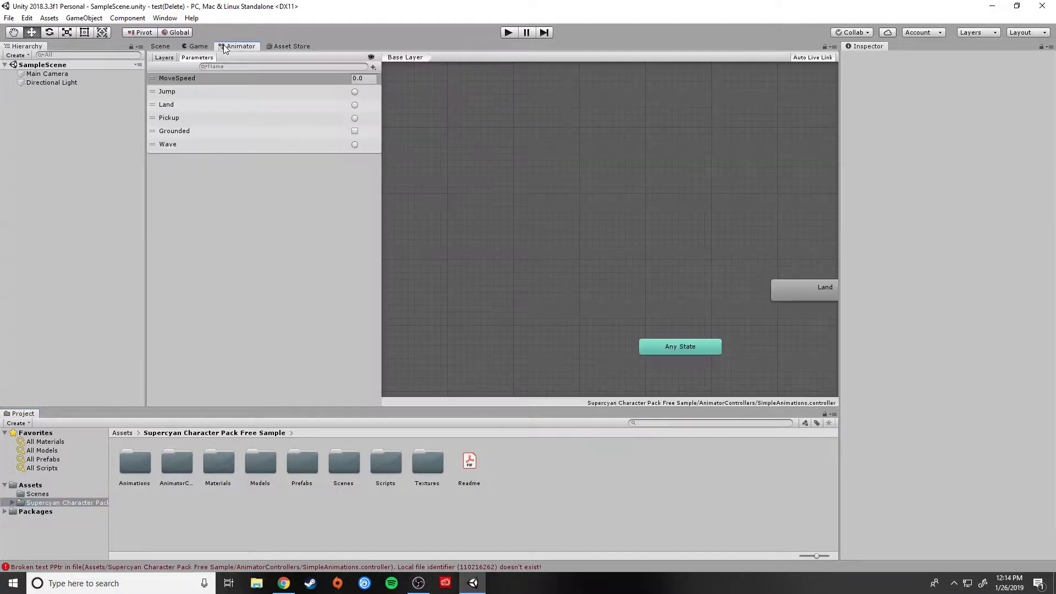
pyautogui.click(158, 46)
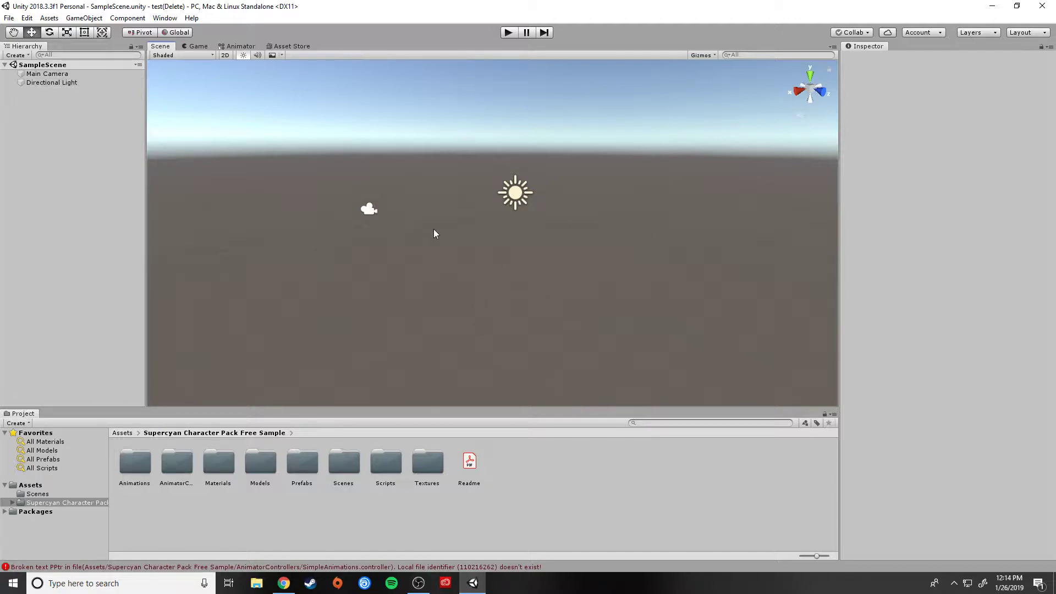
pyautogui.click(16, 55)
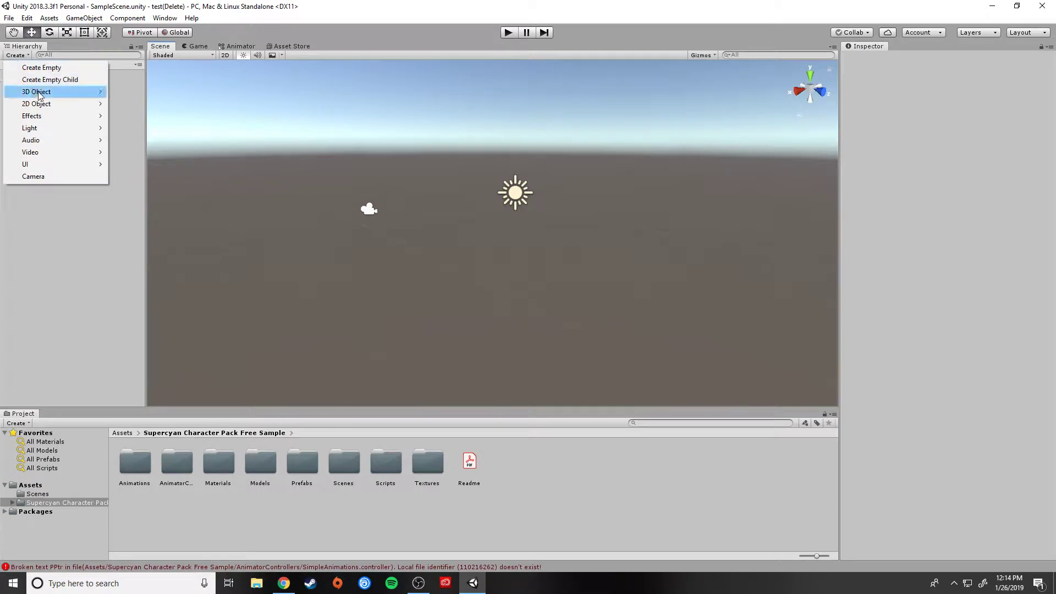
pyautogui.moveTo(41, 96)
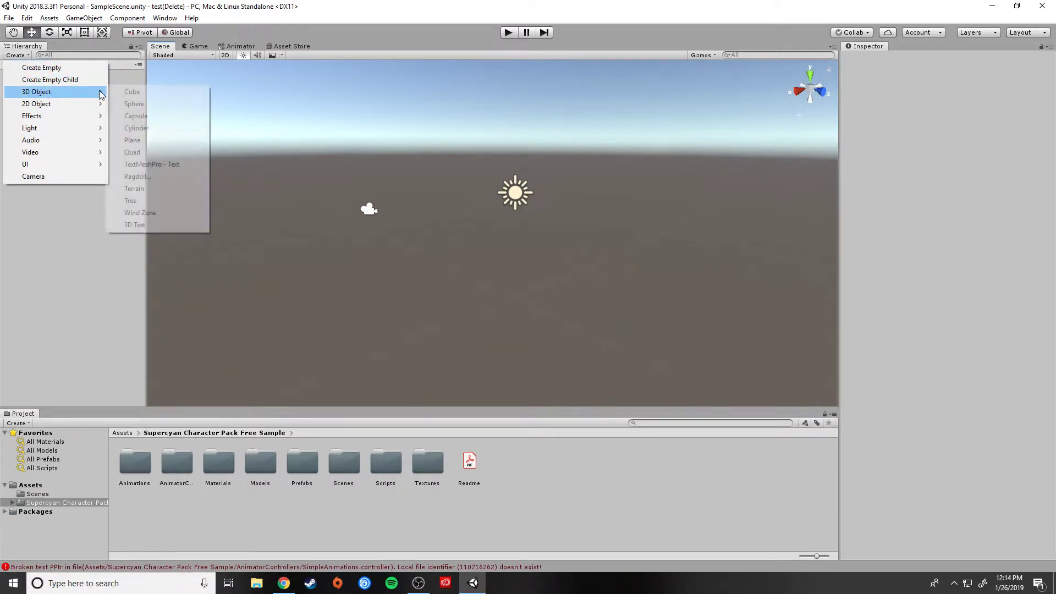
pyautogui.click(135, 140)
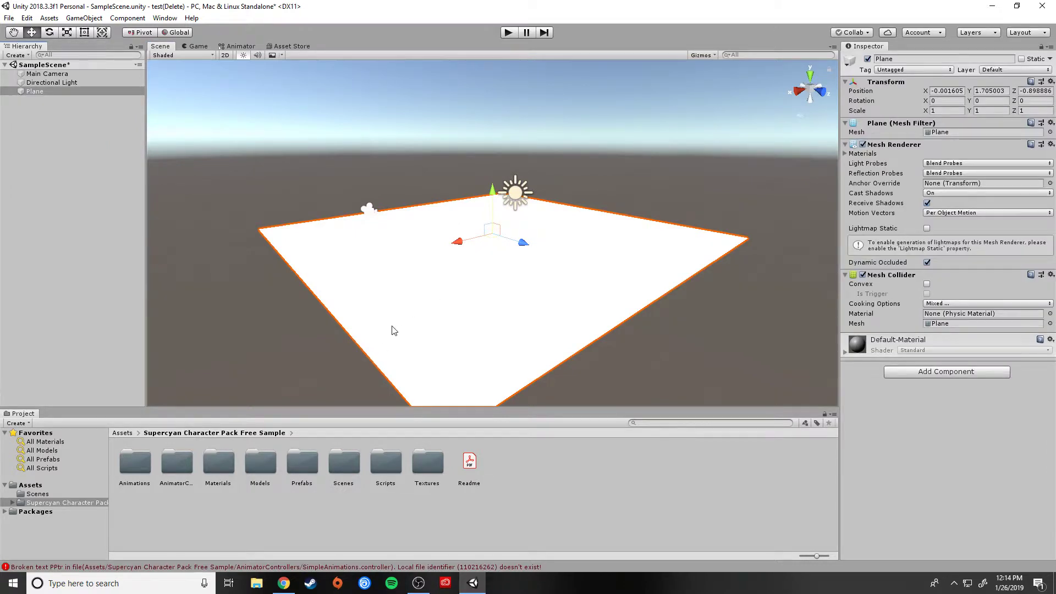
pyautogui.moveTo(392, 329); pyautogui.dragTo(455, 296, button='right')
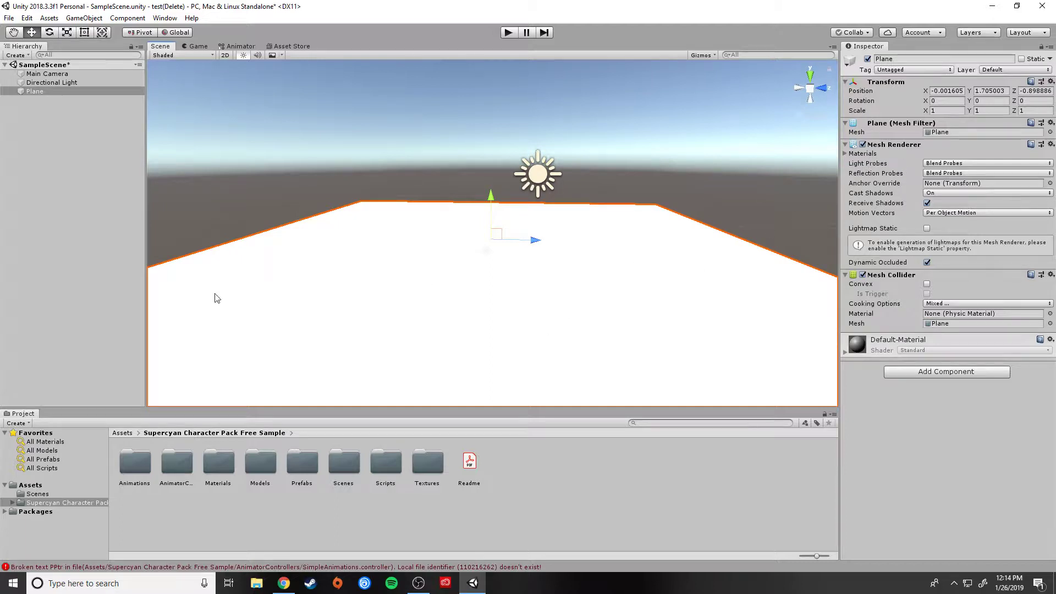
# Create a folder named Materials in the root Assets folder and open it.
pyautogui.click(30, 484)
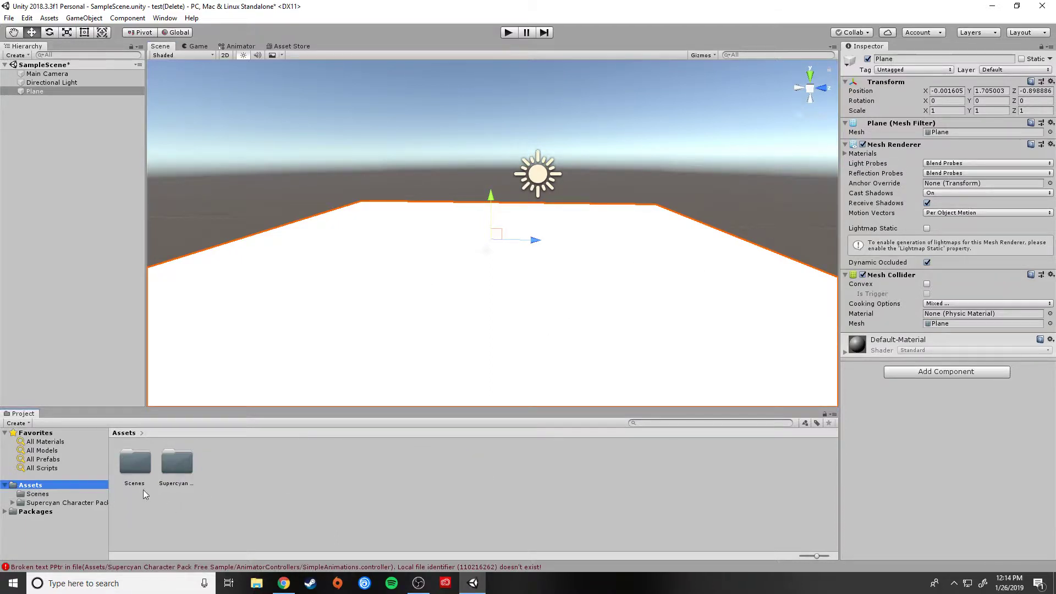
pyautogui.rightClick(276, 499)
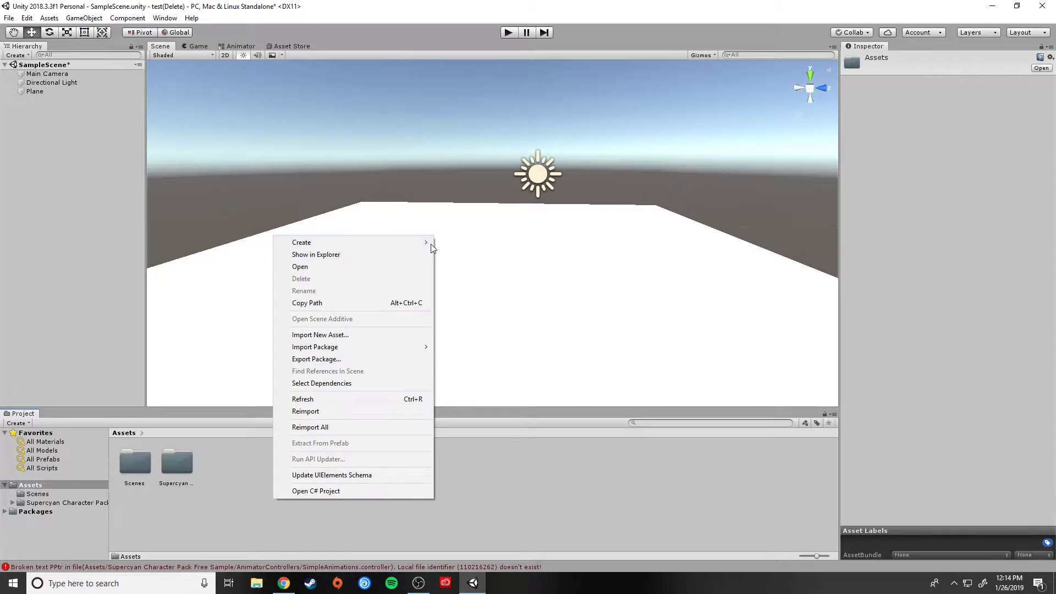
pyautogui.moveTo(426, 243)
pyautogui.click(464, 181)
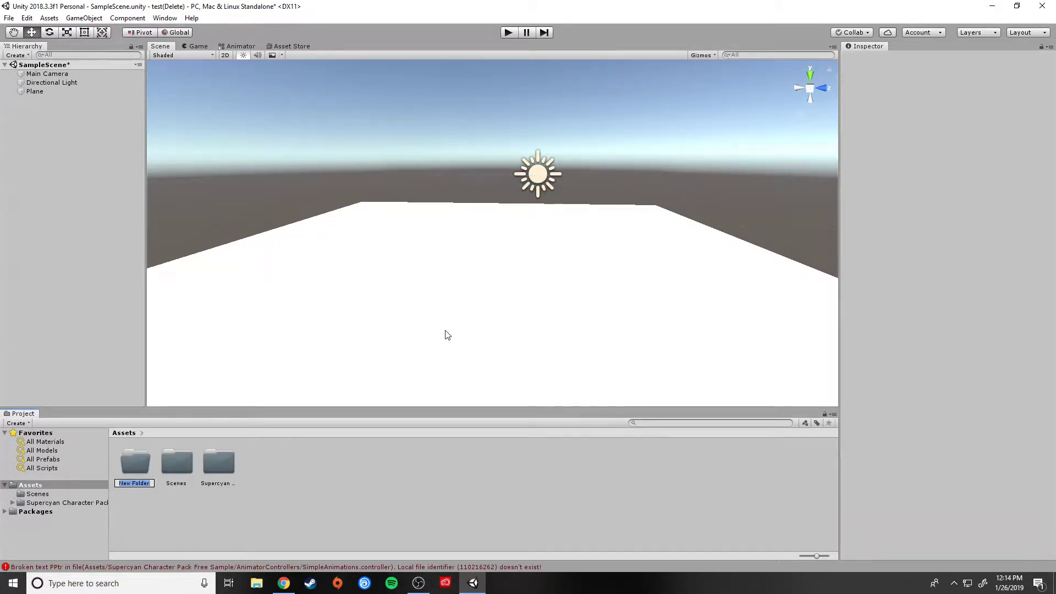
pyautogui.write('Materials')
pyautogui.press('Return')
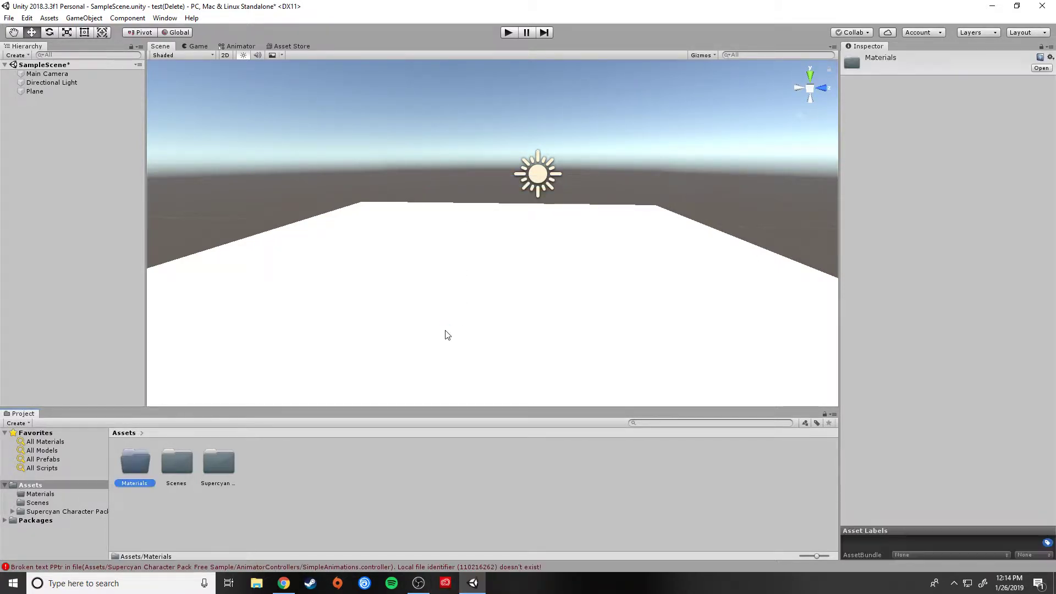
pyautogui.doubleClick(136, 466)
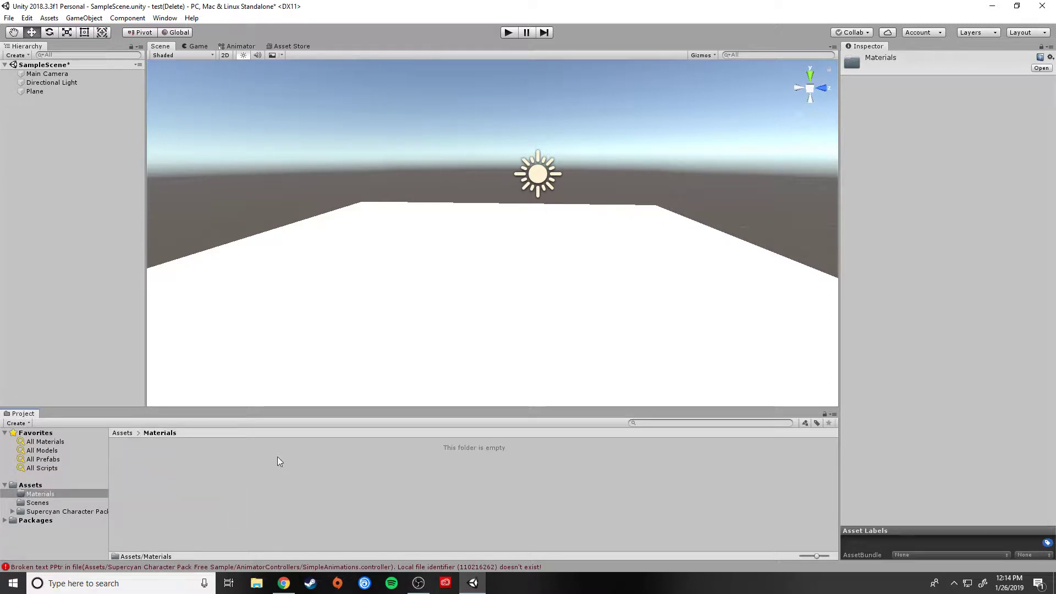
# Create a new material named floor in the Materials folder.
pyautogui.rightClick(165, 476)
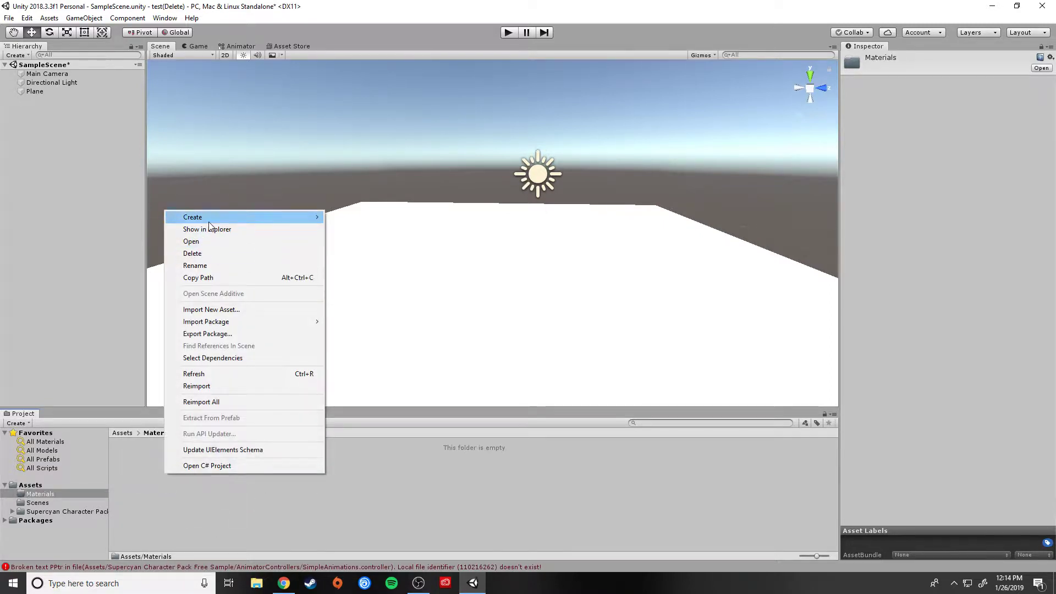
pyautogui.moveTo(212, 219)
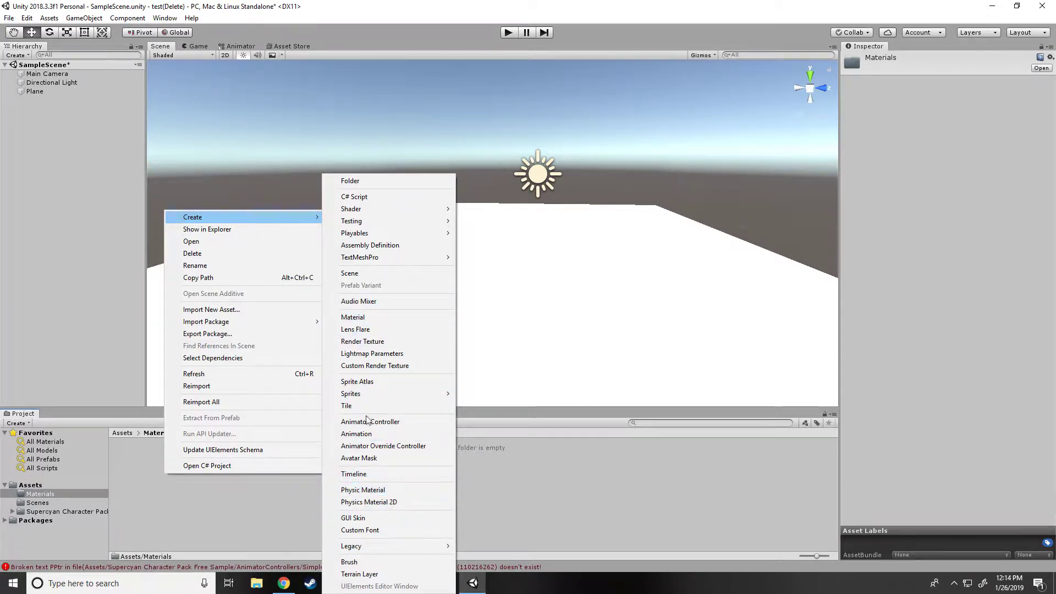
pyautogui.click(363, 317)
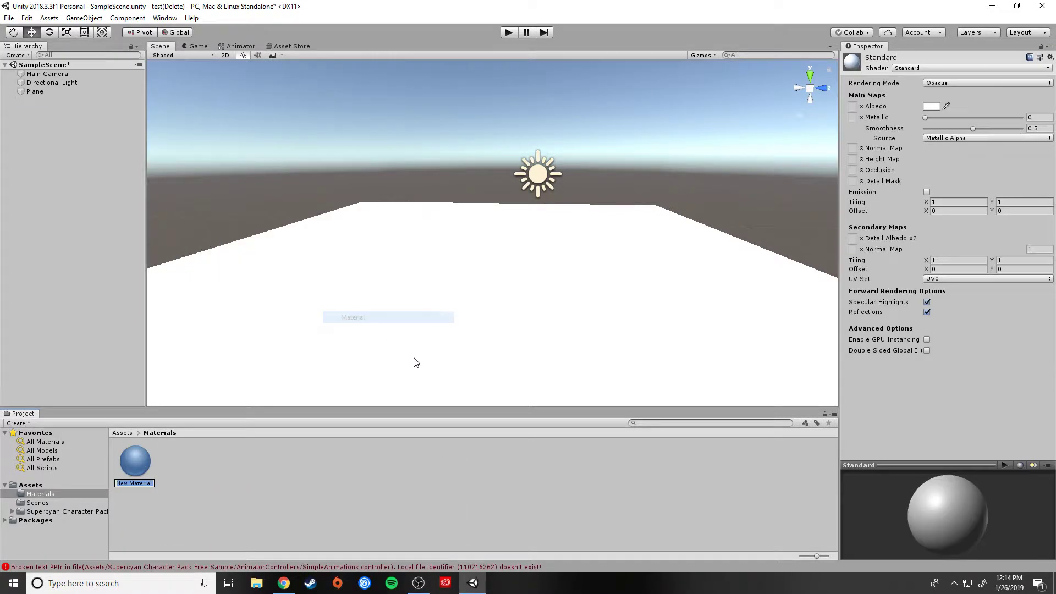
pyautogui.write('floor')
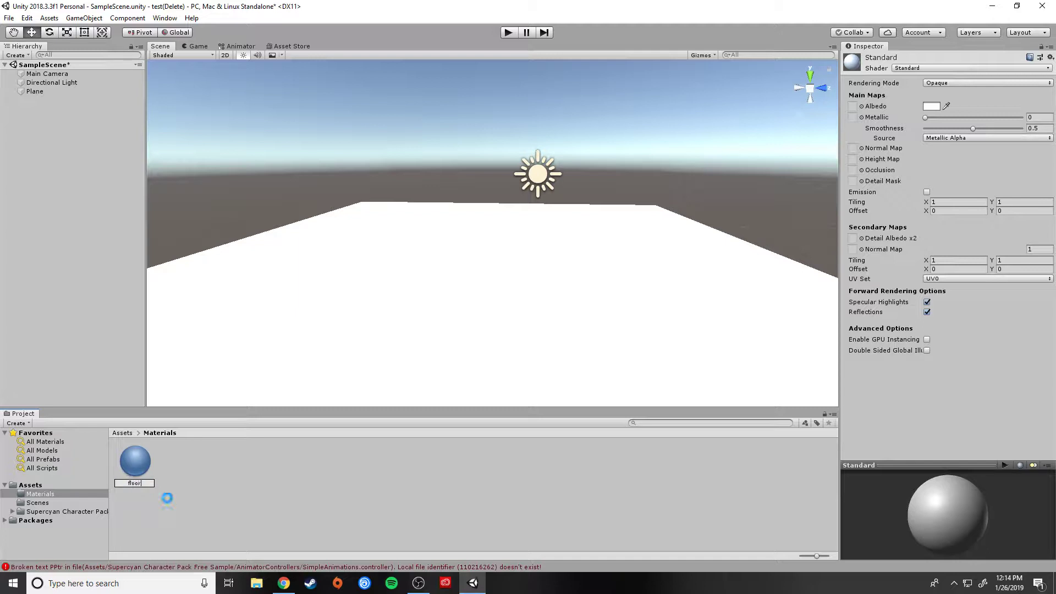
pyautogui.press('Return')
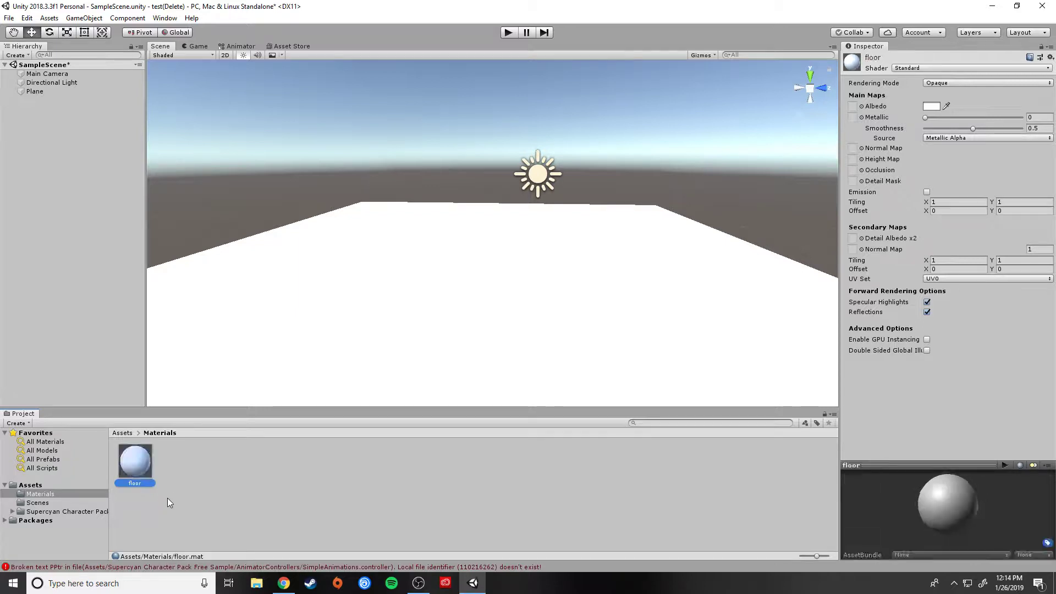
# Set the floor material's albedo to dark green (026F1B) and apply the material to the plane.
pyautogui.click(931, 106)
pyautogui.moveTo(347, 274); pyautogui.dragTo(415, 323)
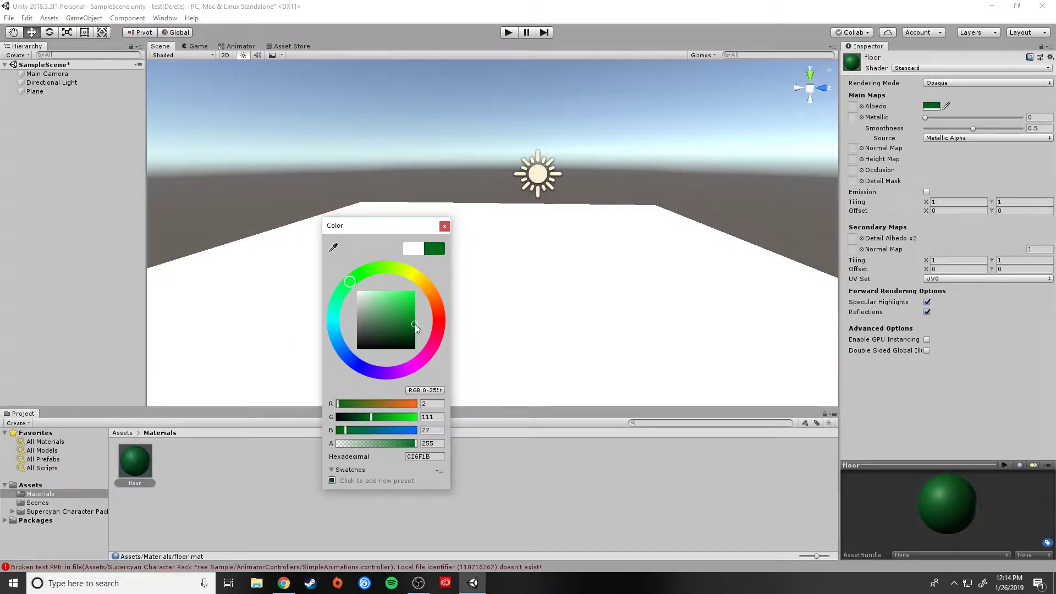
pyautogui.click(444, 226)
pyautogui.moveTo(134, 461); pyautogui.dragTo(405, 310)
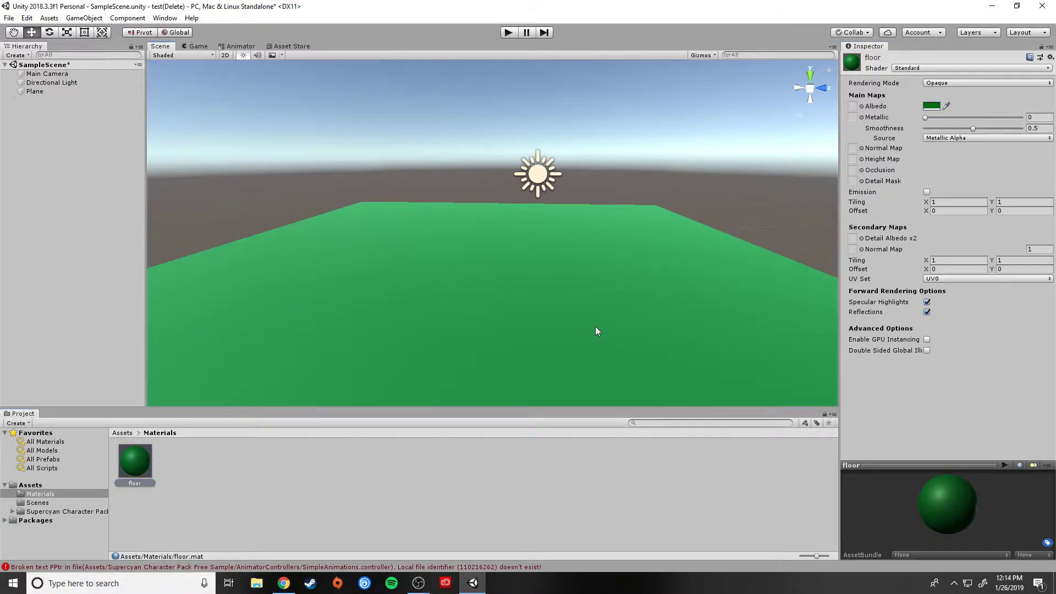
pyautogui.moveTo(595, 325); pyautogui.dragTo(461, 271, button='right')
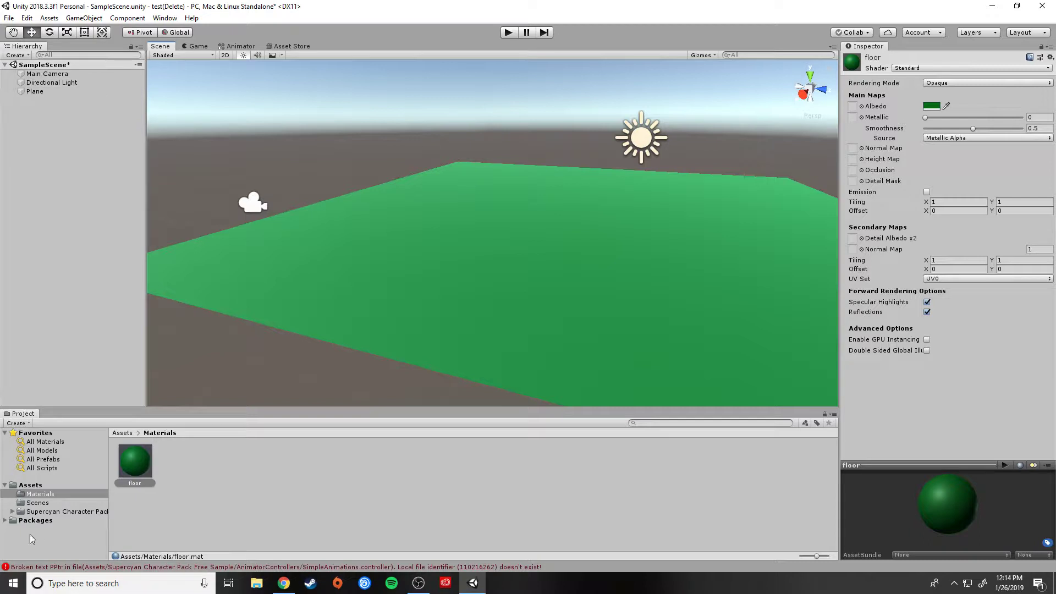
# Open the Supercyan Character Pack Free Sample folder and examine its subfolders, from Animations to Textures.
pyautogui.click(13, 511)
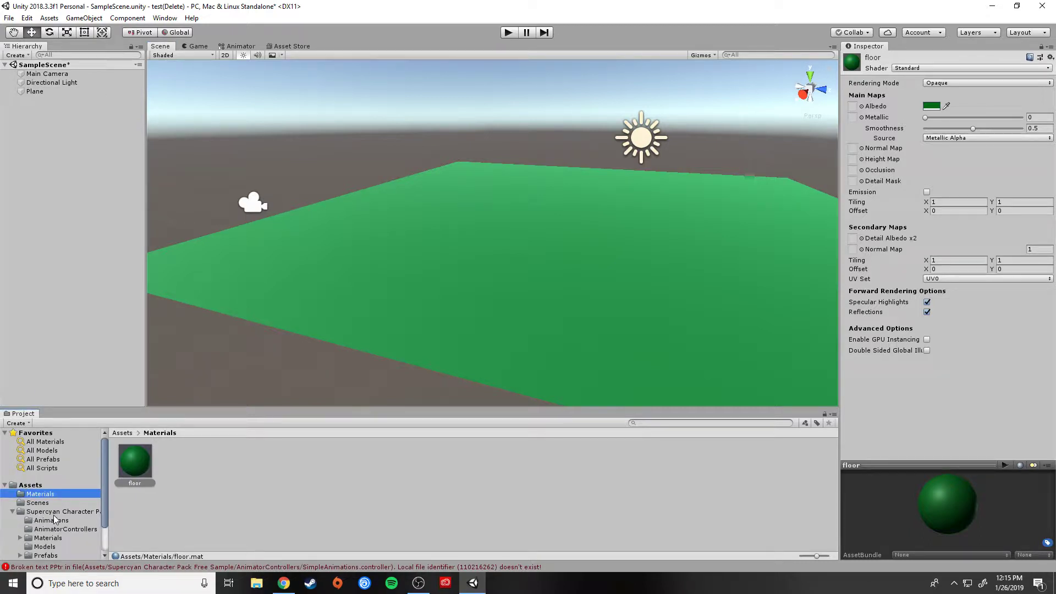
pyautogui.scroll(-2, 55, 519)
pyautogui.click(48, 477)
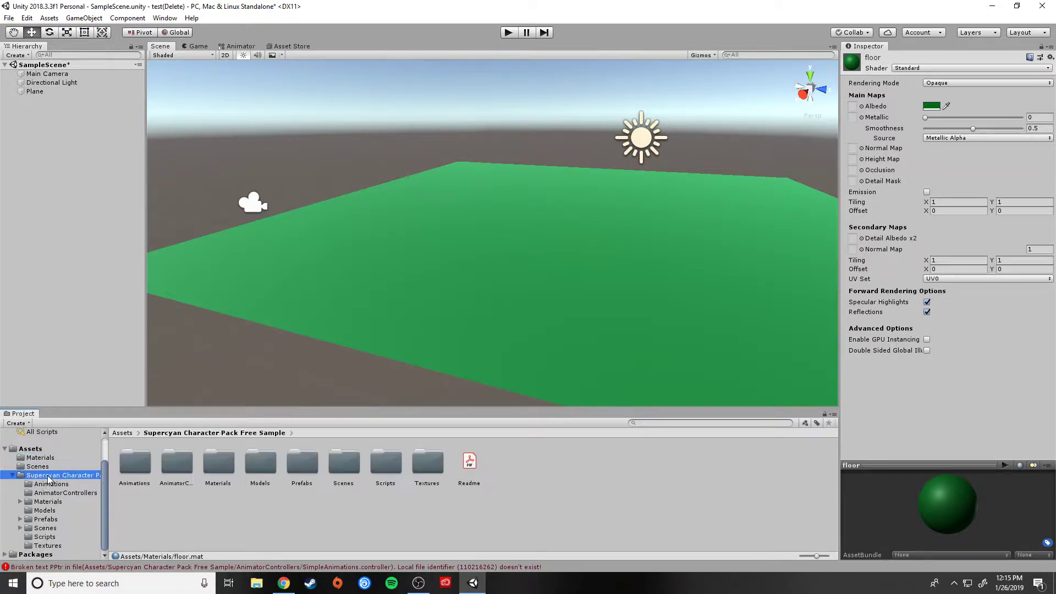
pyautogui.click(147, 487)
pyautogui.click(187, 468)
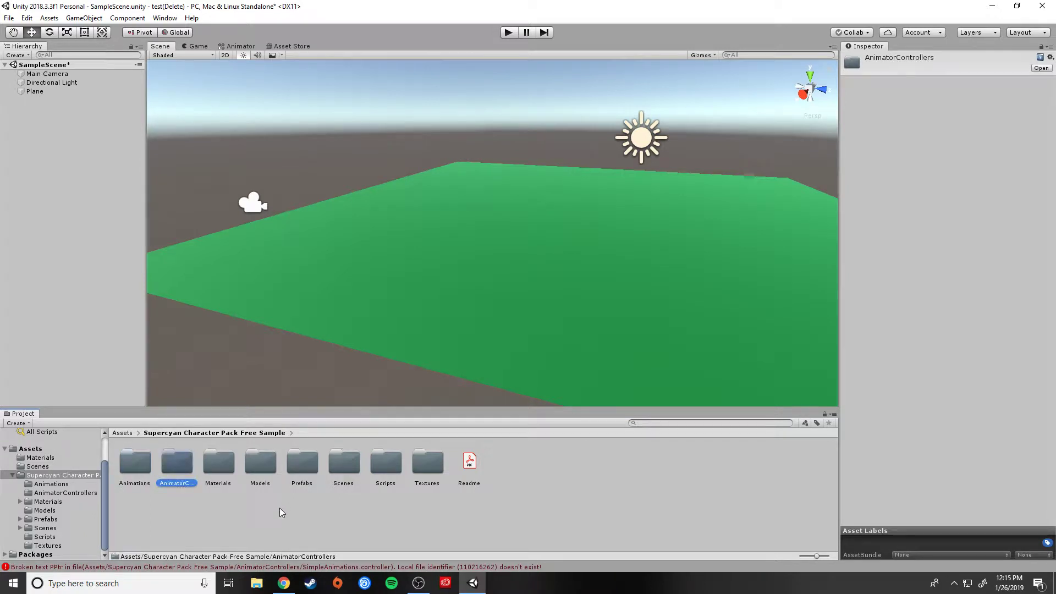
pyautogui.click(226, 467)
pyautogui.click(262, 466)
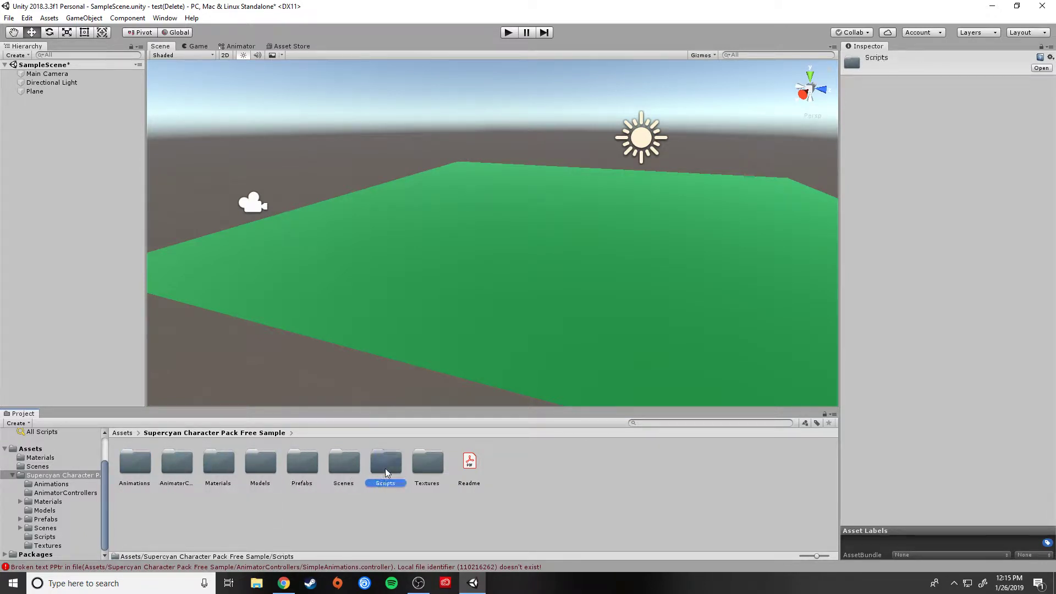
pyautogui.click(431, 483)
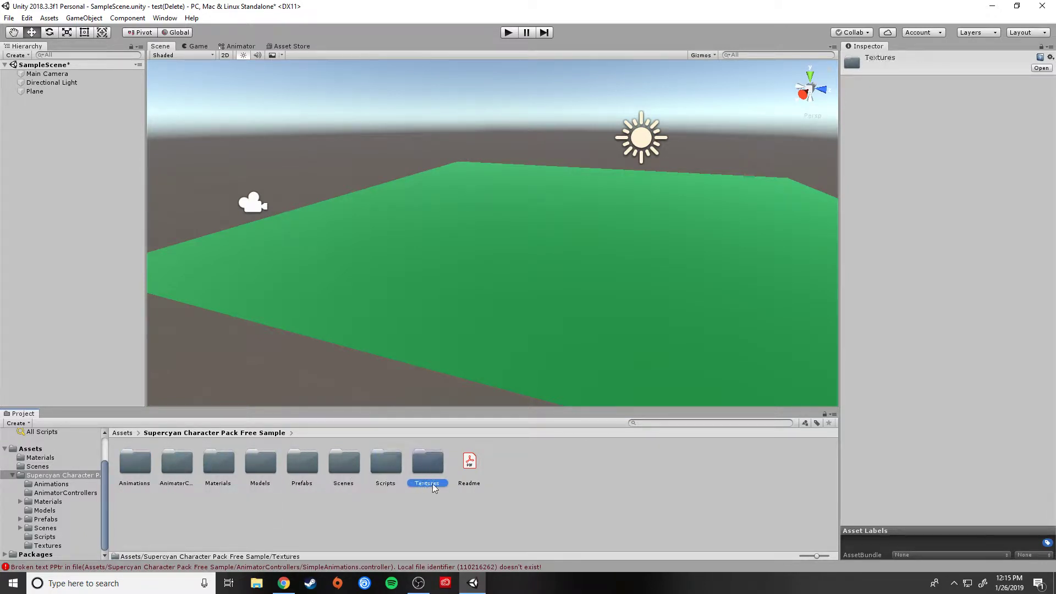
# Place the MaleFreeSimpleMovement1 prefab from Prefabs > Simple Movement > High Quality on the green plane.
pyautogui.click(303, 467)
pyautogui.doubleClick(306, 467)
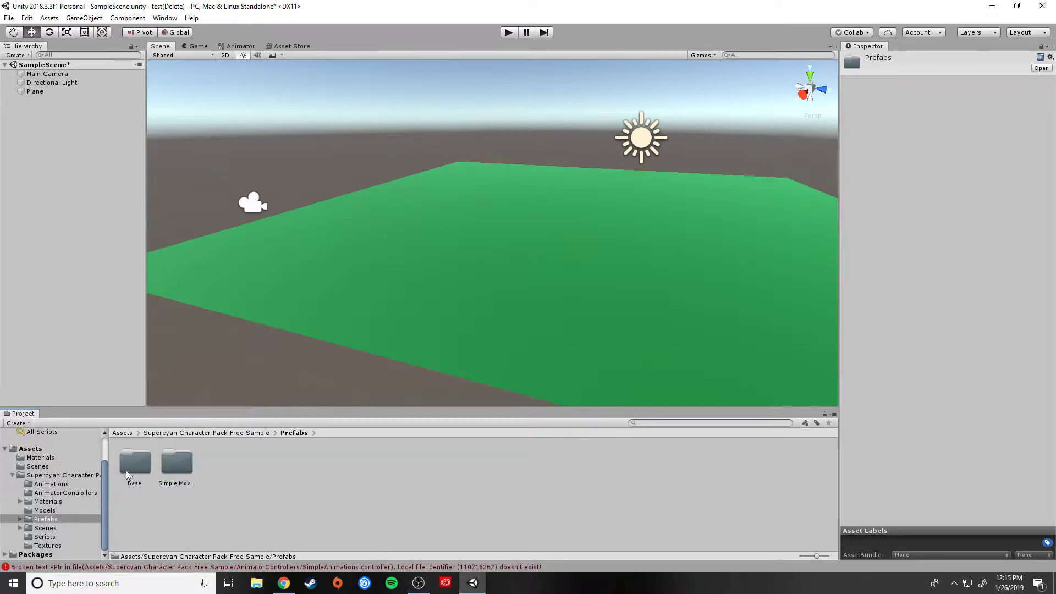
pyautogui.click(181, 467)
pyautogui.doubleClick(188, 469)
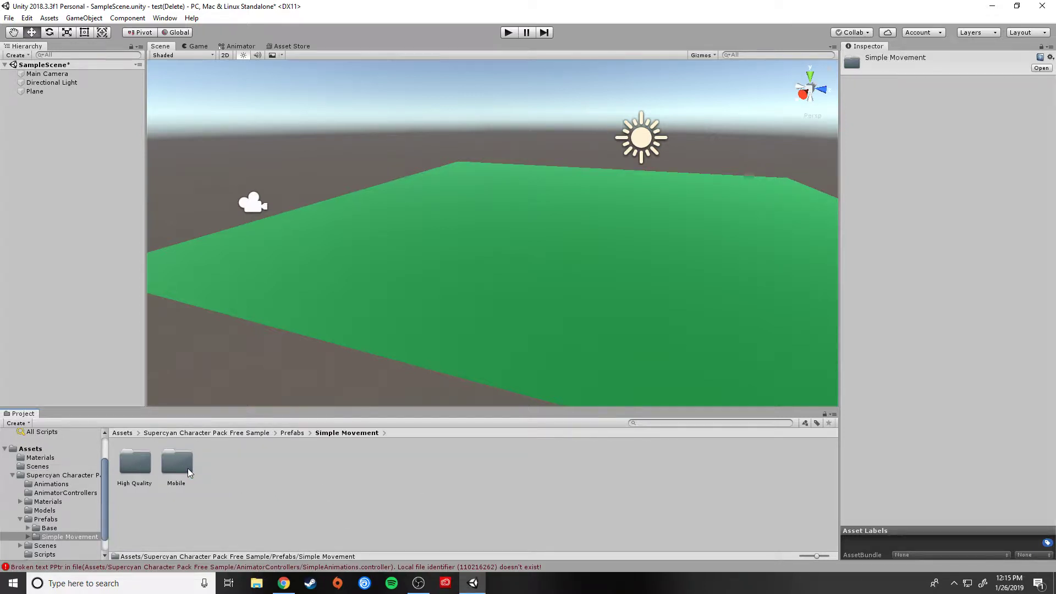
pyautogui.doubleClick(137, 463)
pyautogui.moveTo(135, 461); pyautogui.dragTo(446, 254)
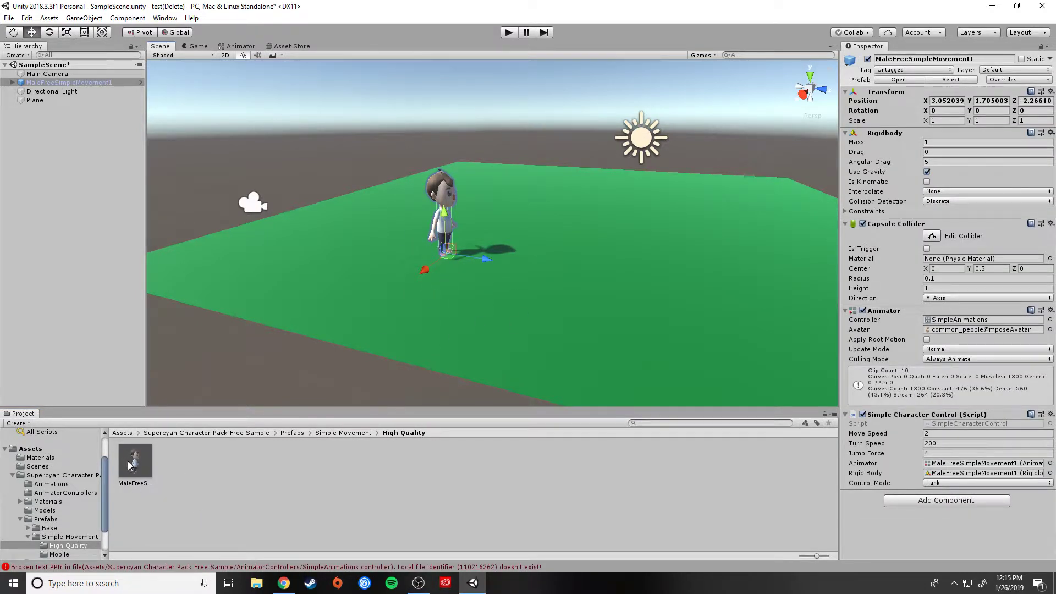
# Return to the Prefabs folder and delete the MaleFreeSimpleMovement1 character from the scene.
pyautogui.click(330, 433)
pyautogui.click(291, 433)
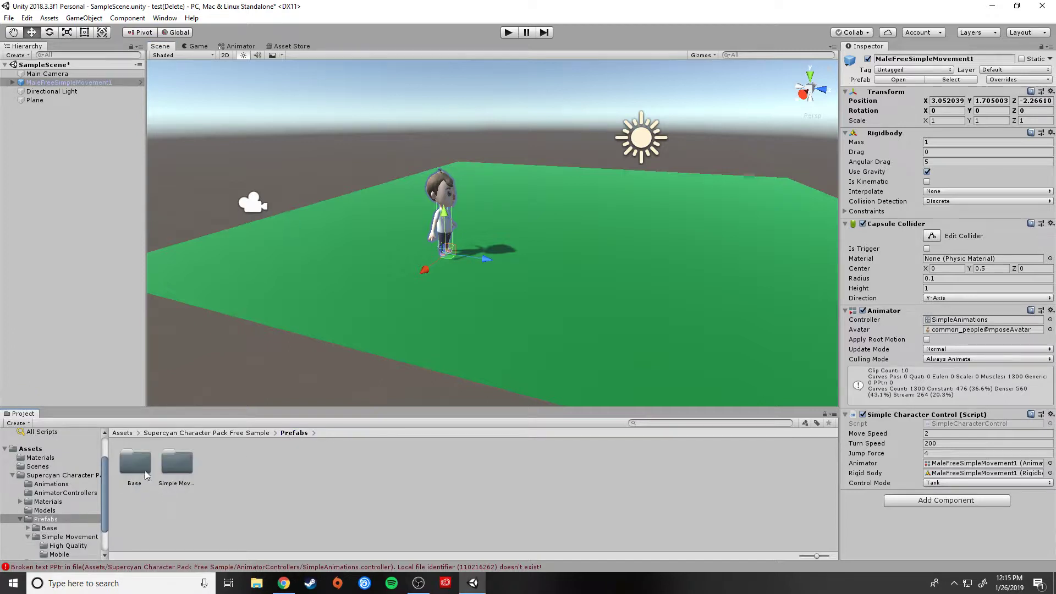
pyautogui.click(184, 467)
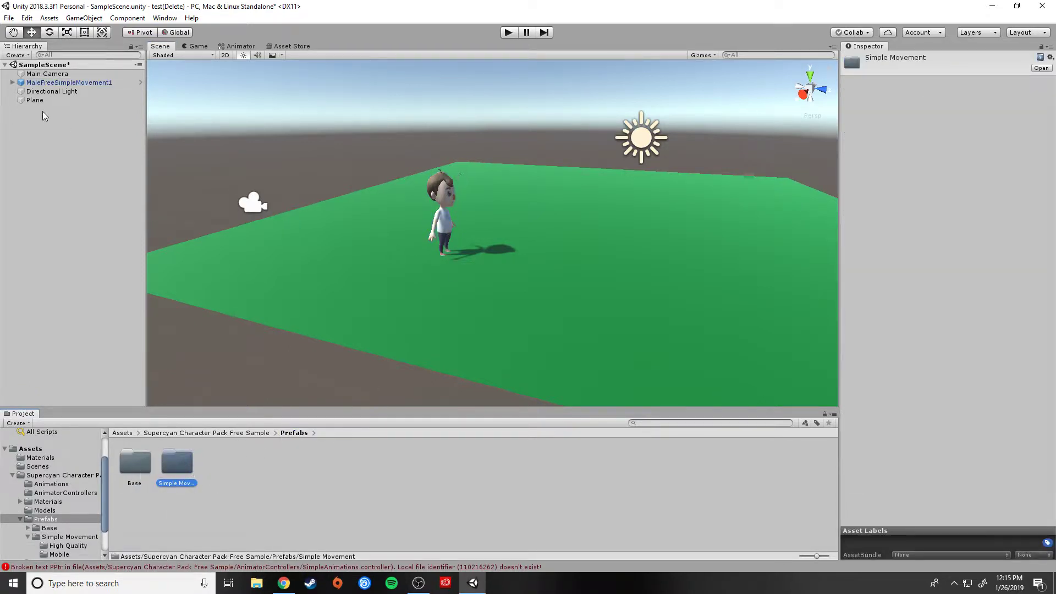
pyautogui.click(57, 83)
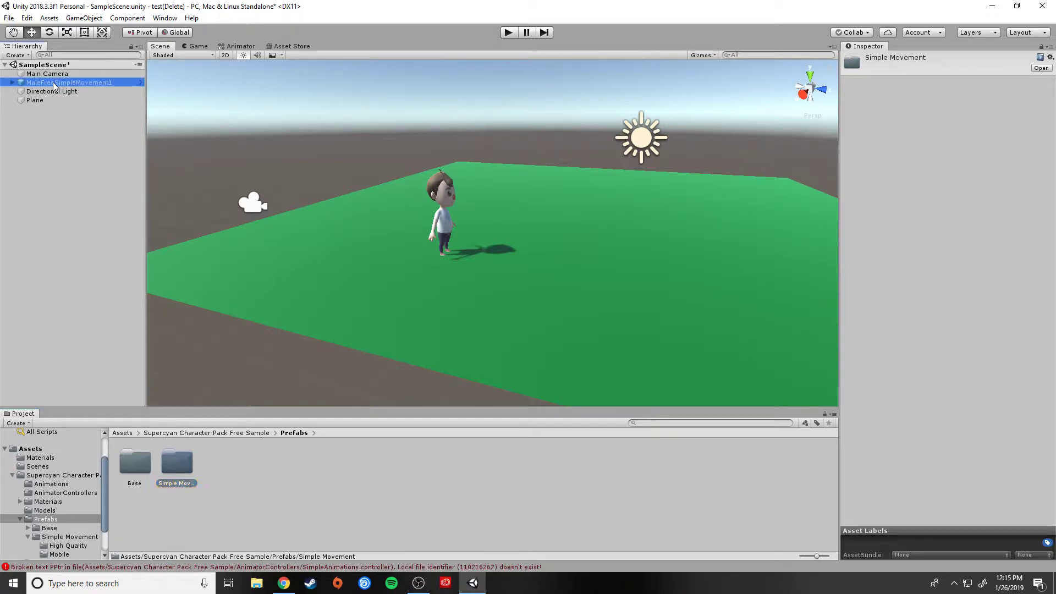
pyautogui.press('Delete')
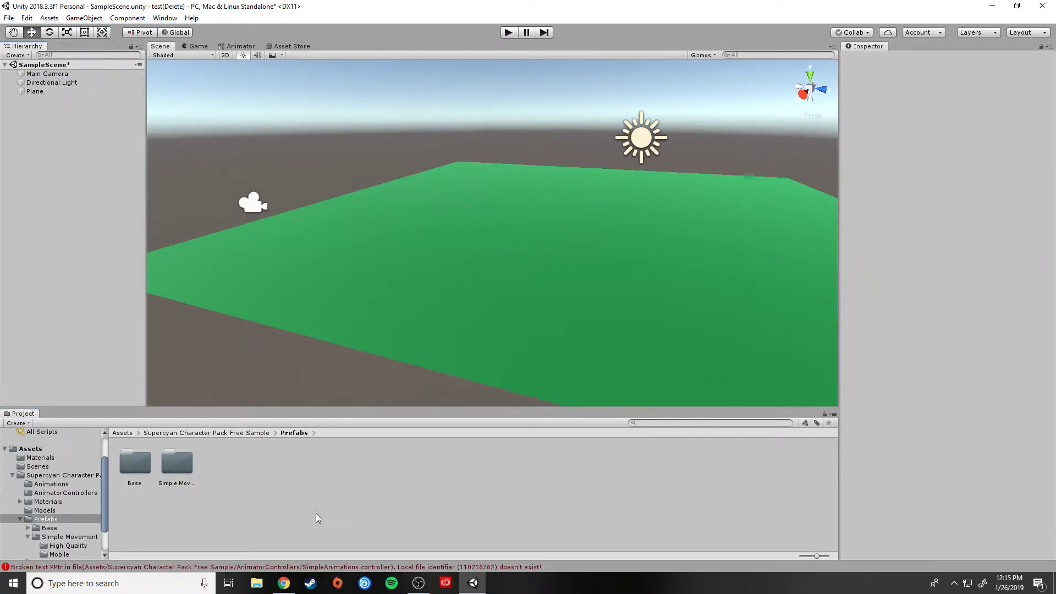
# Place the MaleFree1 prefab from Base > High Quality on the plane to inspect its components, and delete it from the scene.
pyautogui.doubleClick(138, 463)
pyautogui.doubleClick(137, 464)
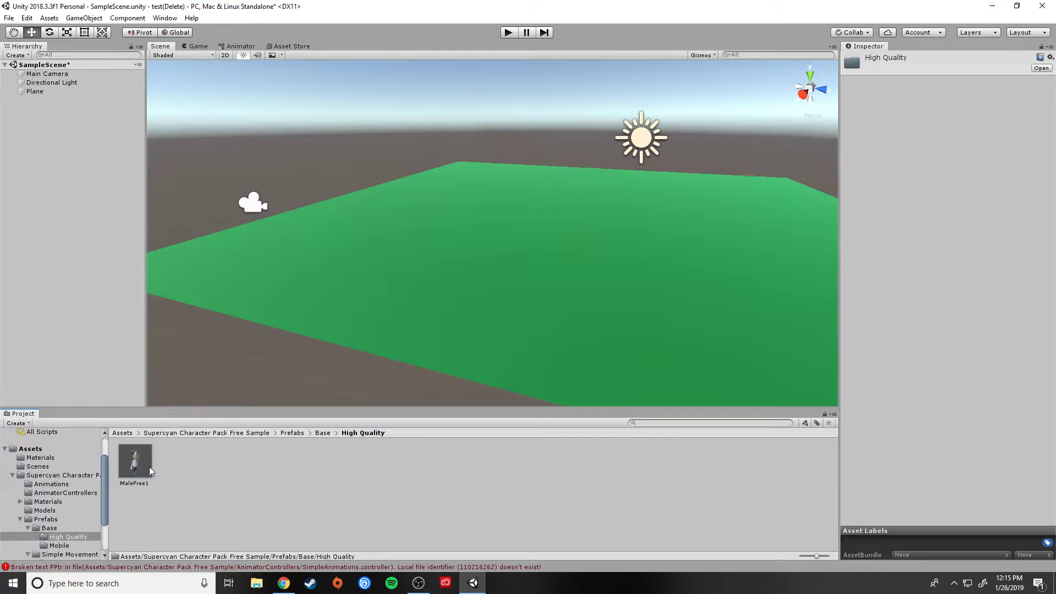
pyautogui.moveTo(147, 471); pyautogui.dragTo(489, 267)
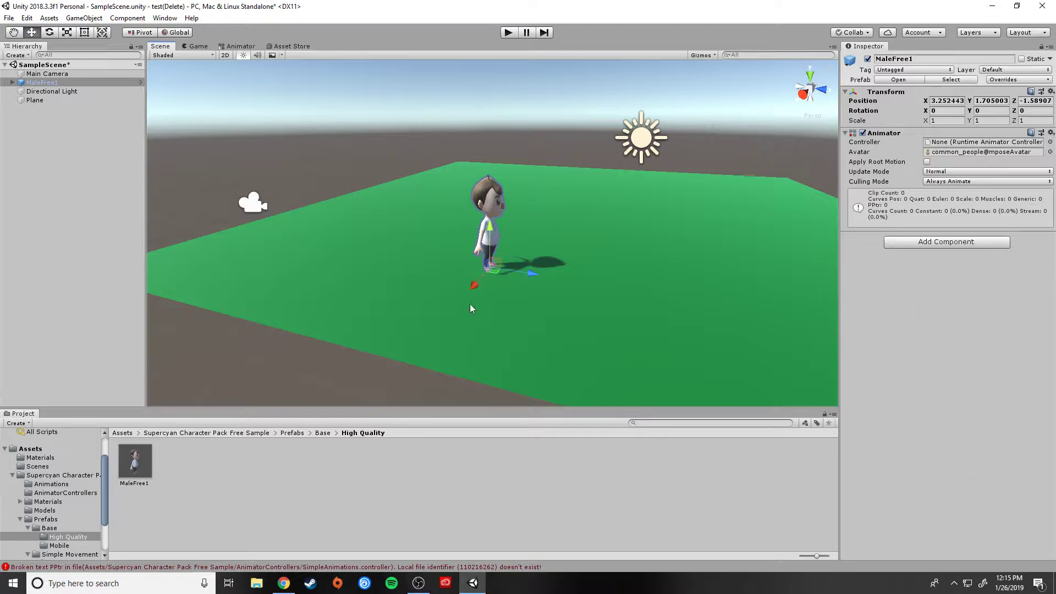
pyautogui.rightClick(37, 82)
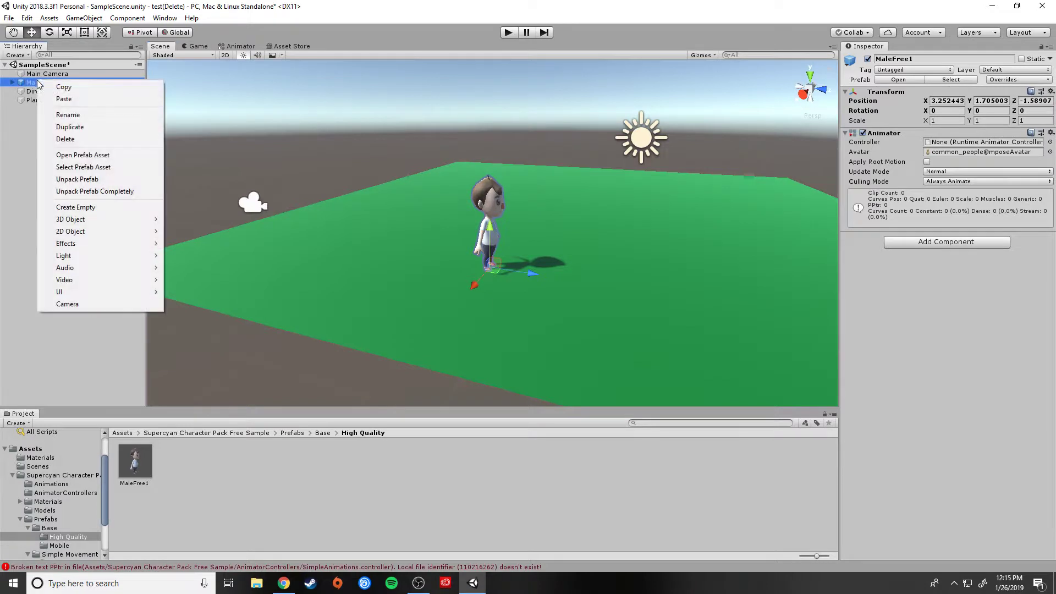
pyautogui.click(65, 139)
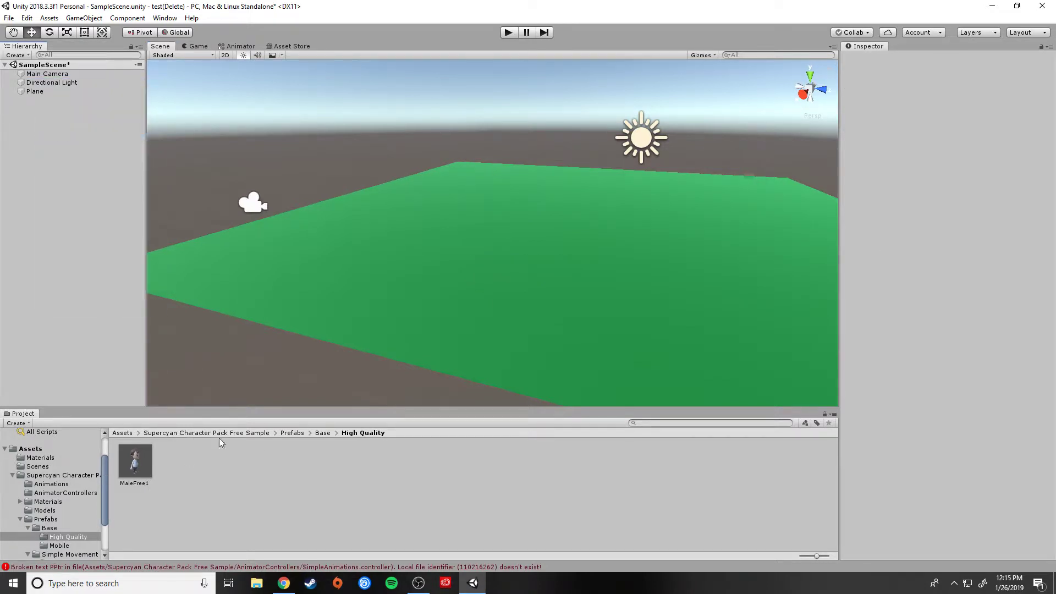
# Place MaleFreeSimpleMovement1 from Prefabs > Simple Movement > High Quality on the plane and briefly test the scene in Play mode.
pyautogui.click(292, 433)
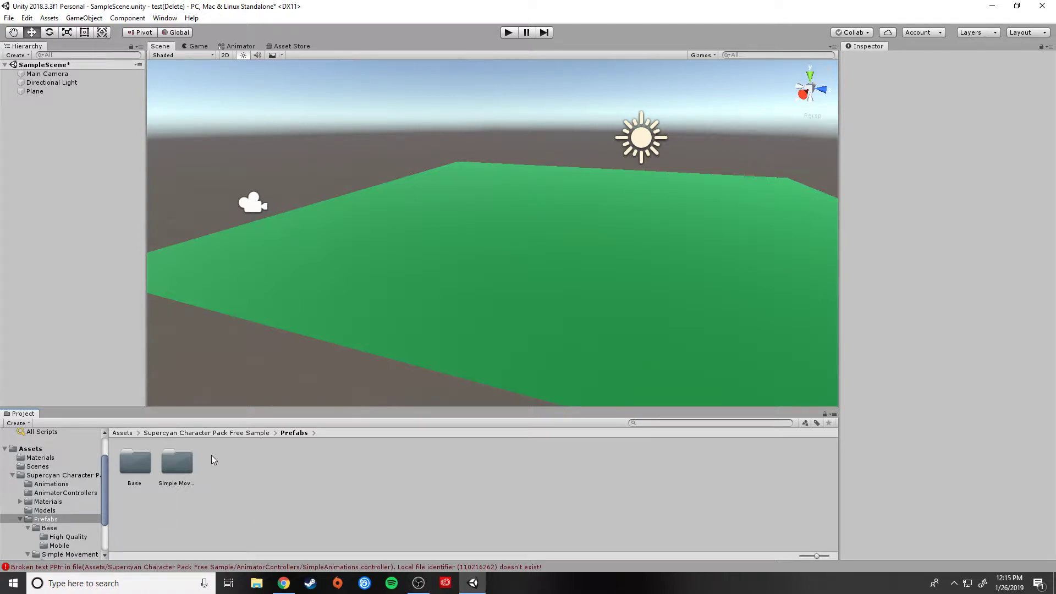
pyautogui.doubleClick(177, 466)
pyautogui.doubleClick(135, 463)
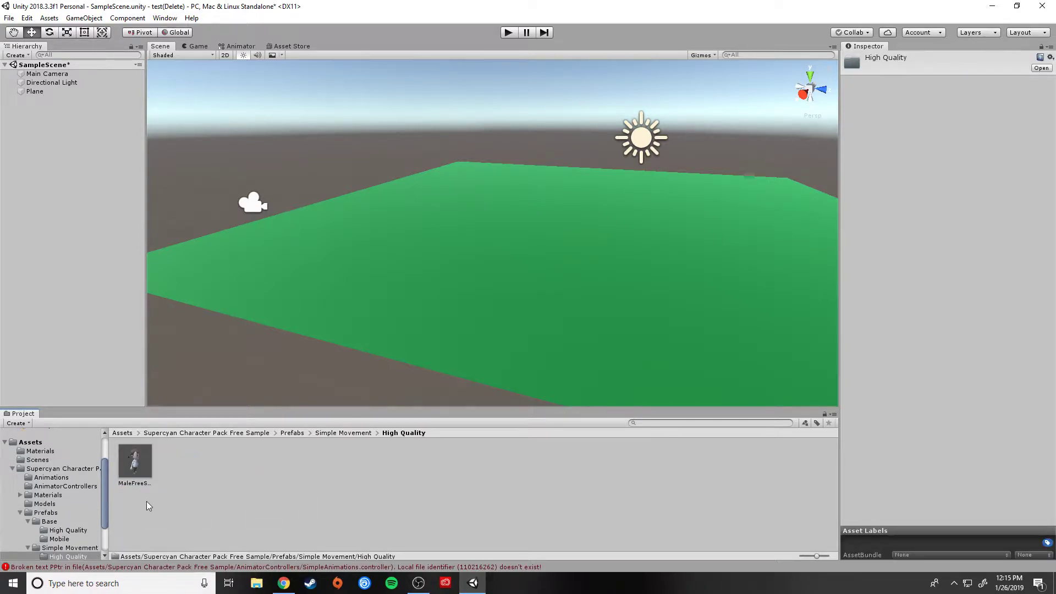
pyautogui.moveTo(144, 464); pyautogui.dragTo(451, 290)
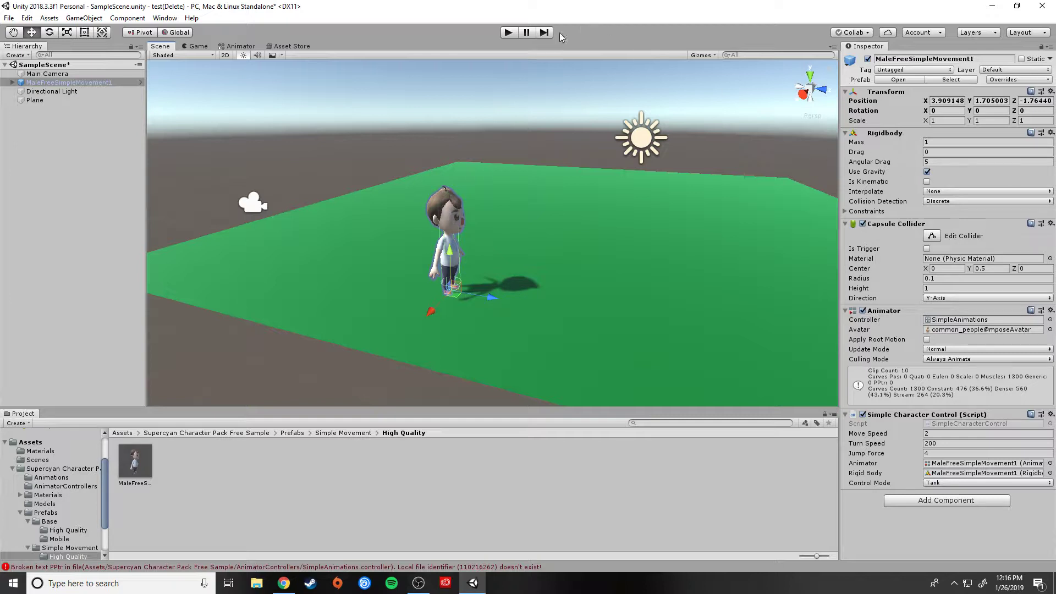
pyautogui.click(508, 32)
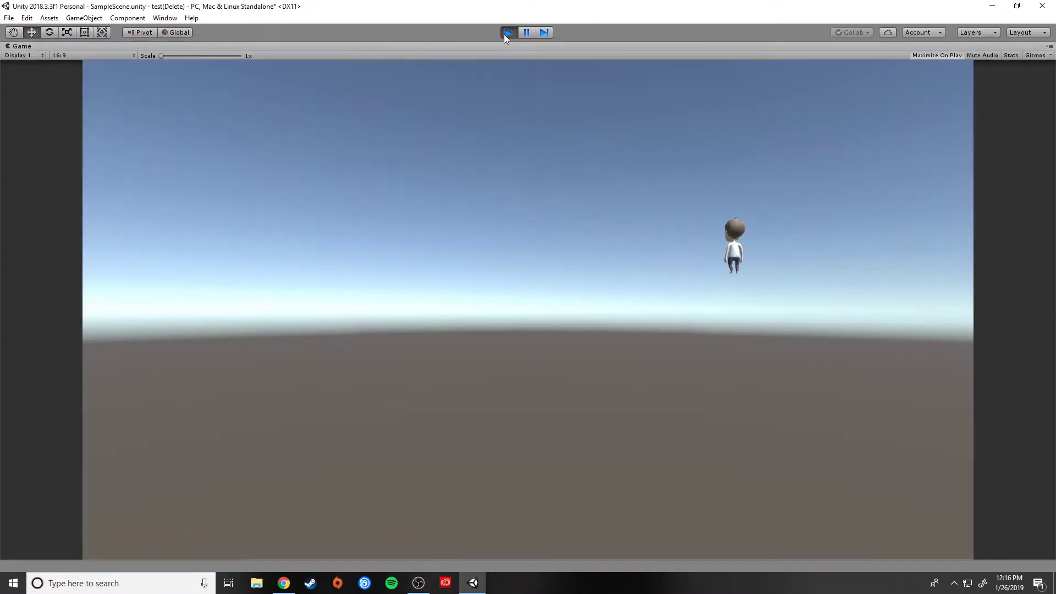
pyautogui.click(505, 34)
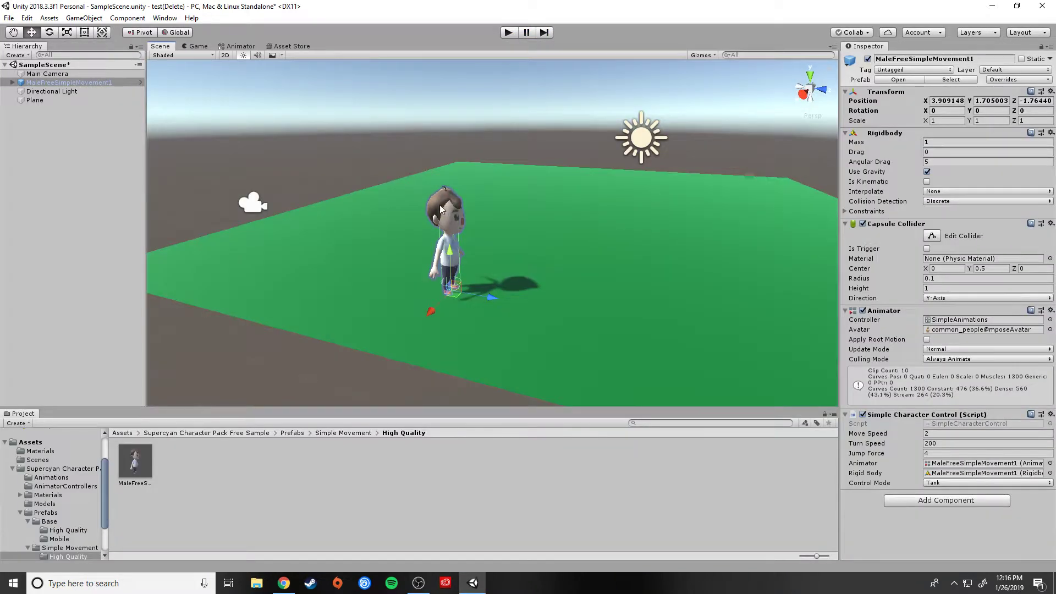
# Make Main Camera a child of MaleFreeSimpleMovement1 and set its position to 0, 0, 0.
pyautogui.click(40, 76)
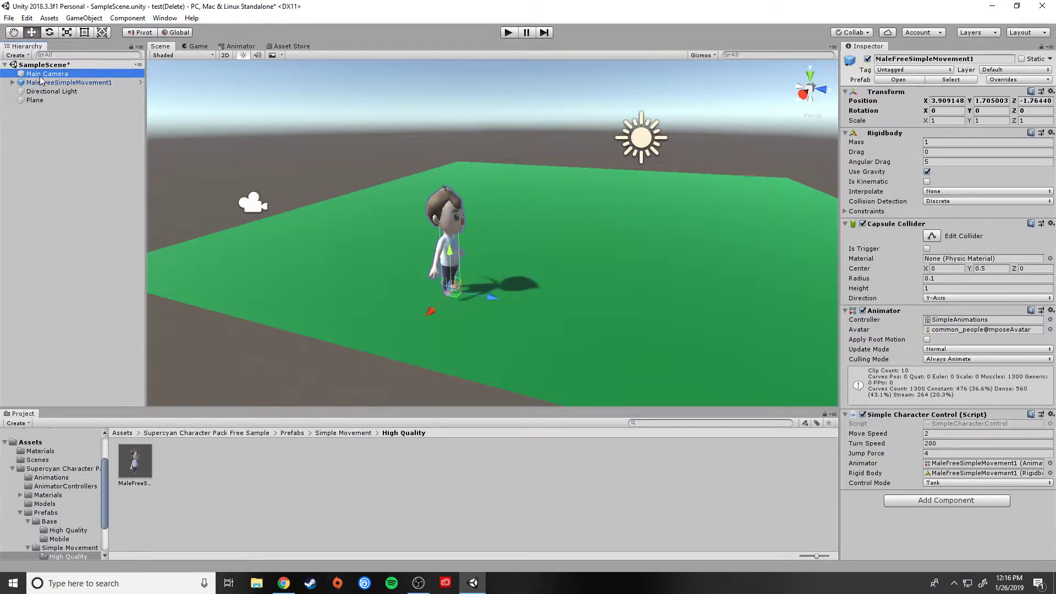
pyautogui.moveTo(39, 80); pyautogui.dragTo(50, 82)
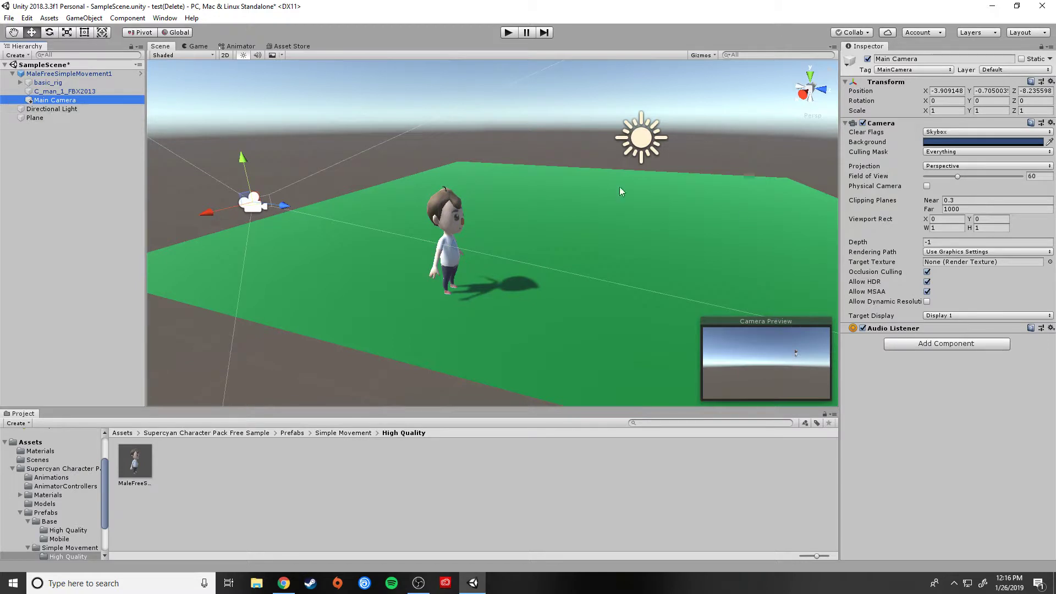
pyautogui.click(953, 92)
pyautogui.write('0')
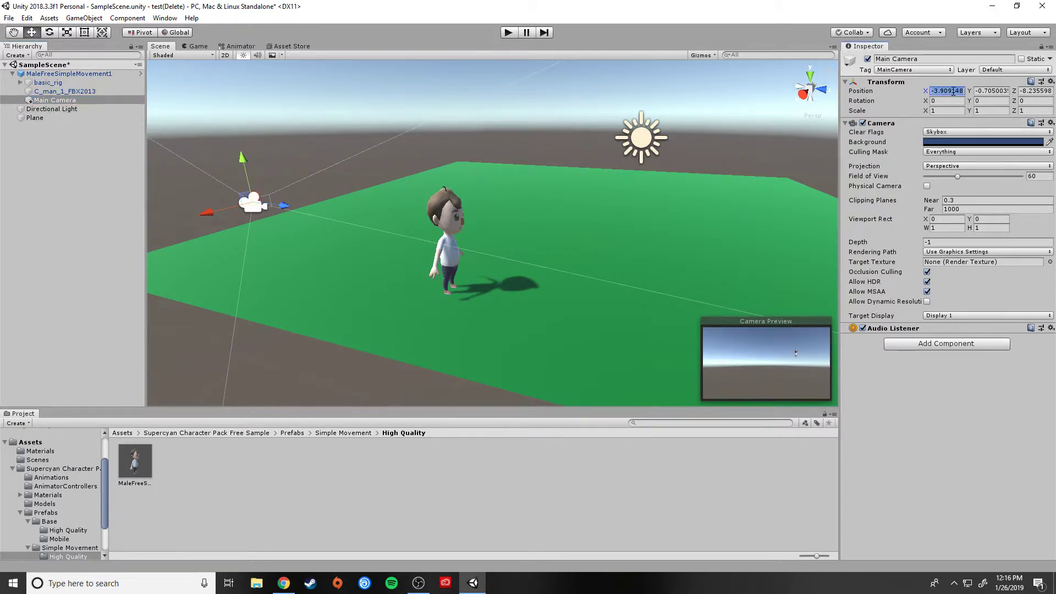
pyautogui.press('Tab')
pyautogui.write('0')
pyautogui.press('Tab')
pyautogui.write('0')
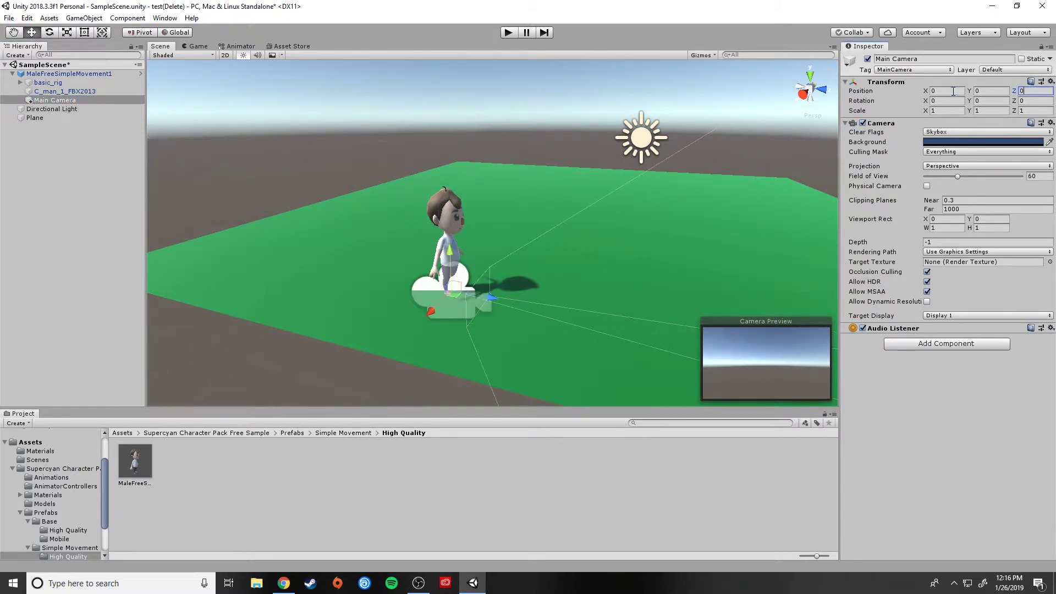
# Raise Main Camera to about Y 0.78 and move it back behind the character to about Z -1.73.
pyautogui.moveTo(450, 258); pyautogui.dragTo(450, 190)
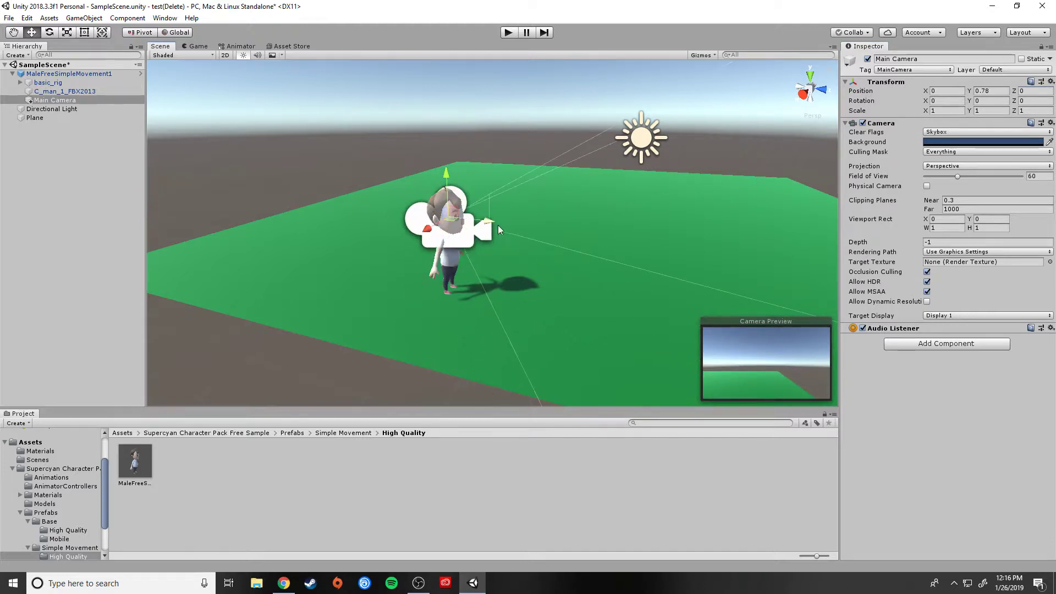
pyautogui.moveTo(497, 225); pyautogui.dragTo(339, 198)
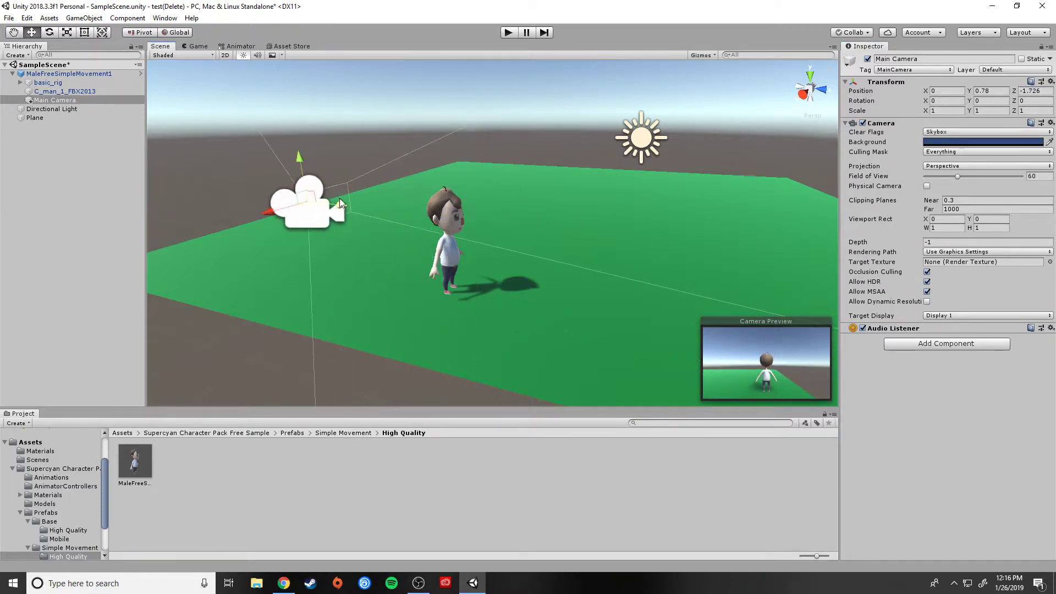
# Raise Main Camera to about Y 1.04 and move it farther behind the character to about Z -2.17.
pyautogui.moveTo(299, 160); pyautogui.dragTo(303, 141)
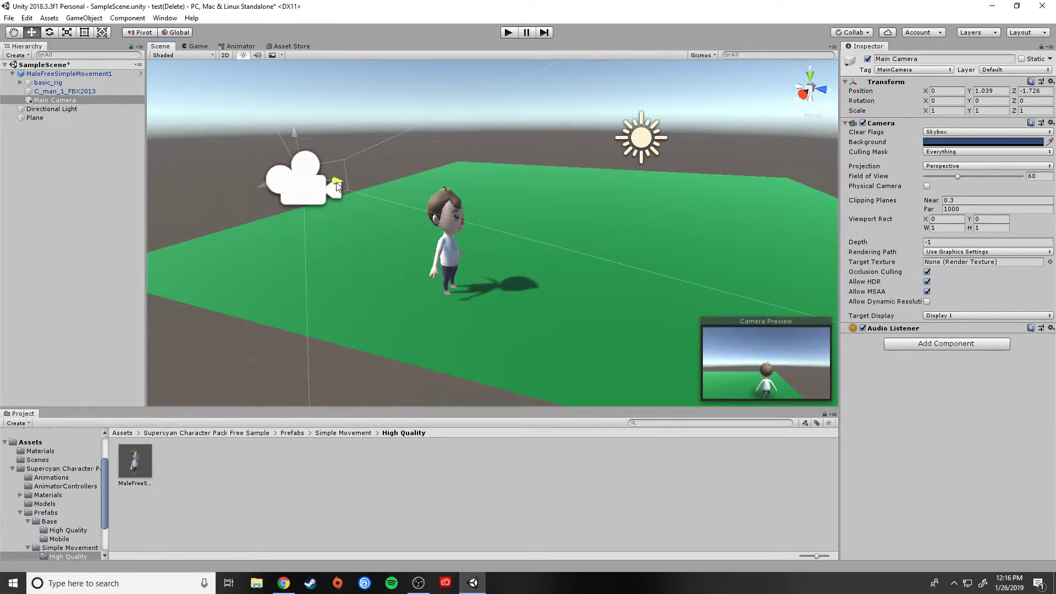
pyautogui.moveTo(336, 175); pyautogui.dragTo(317, 182)
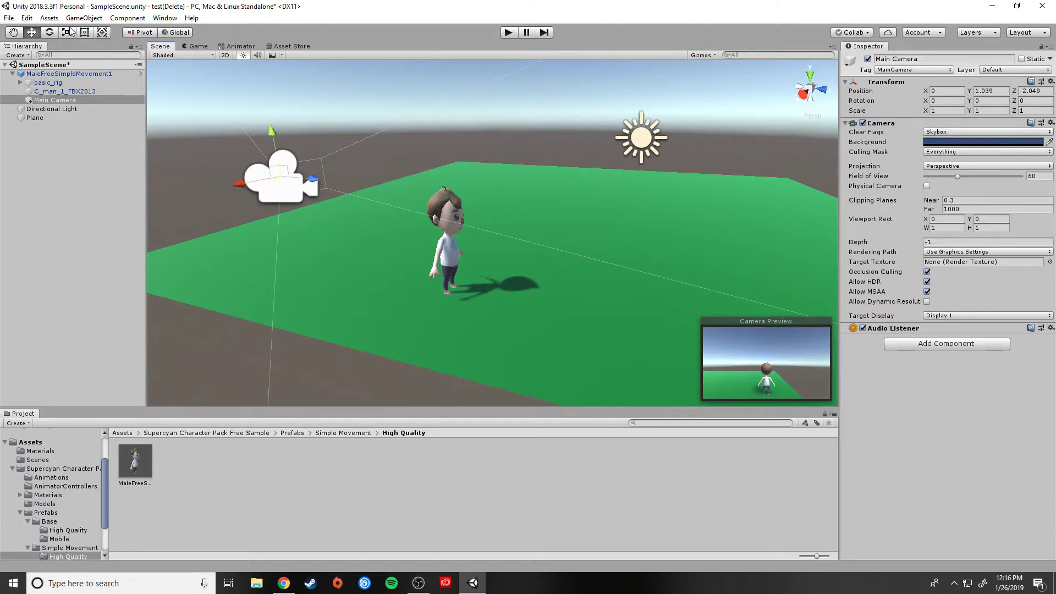
pyautogui.click(49, 32)
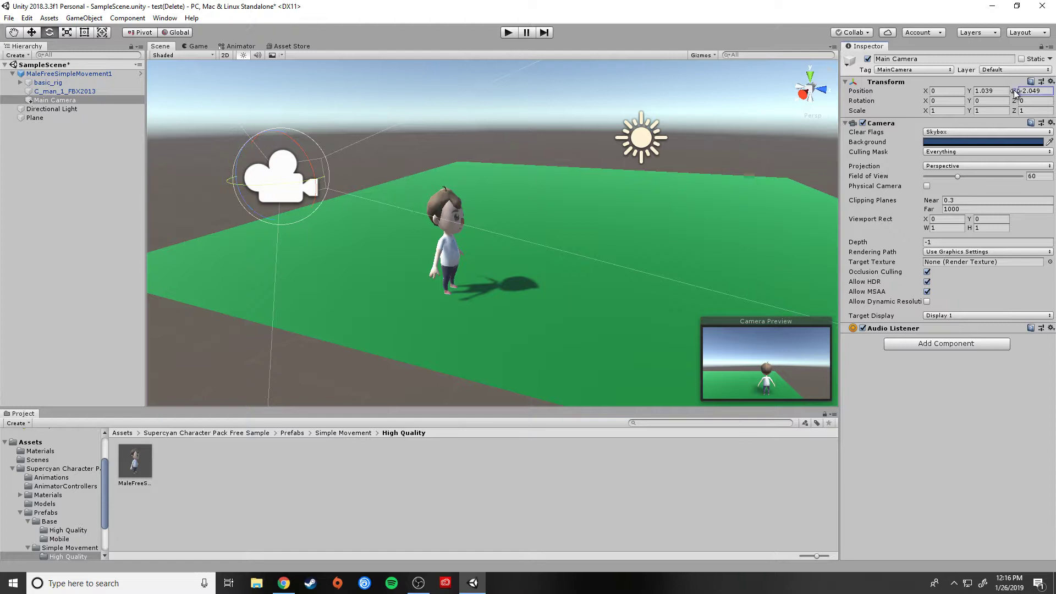
pyautogui.moveTo(1013, 92)
pyautogui.mouseDown()
pyautogui.moveTo(1028, 93)
pyautogui.moveTo(1013, 93)
pyautogui.moveTo(1023, 100)
pyautogui.moveTo(1014, 104)
pyautogui.mouseUp()
# Reset Main Camera's Z and Y rotation to 0 and tilt it down to about 8 degrees on X.
pyautogui.click(1028, 103)
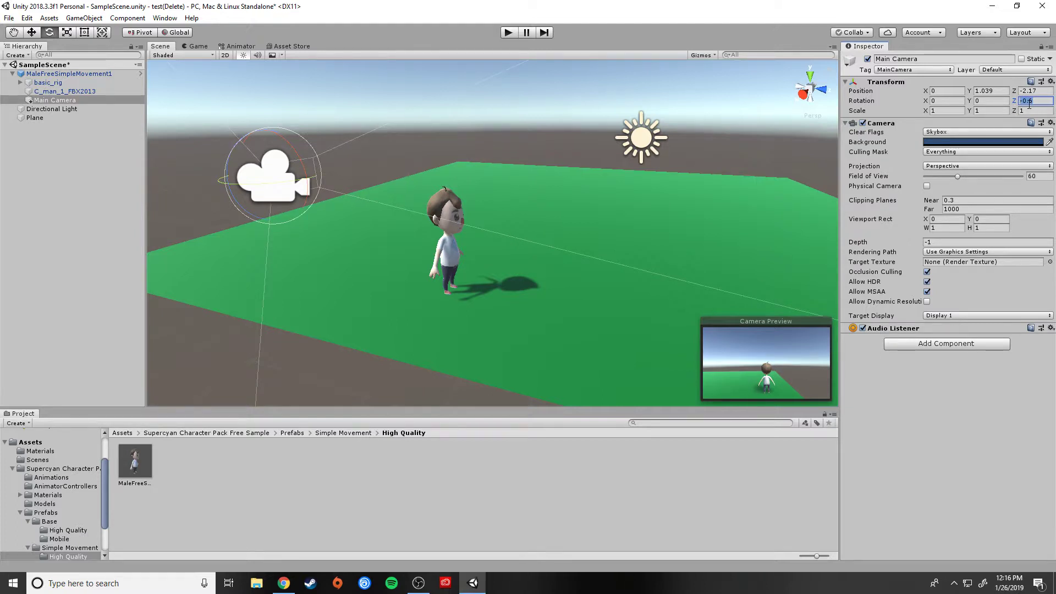
pyautogui.write('0')
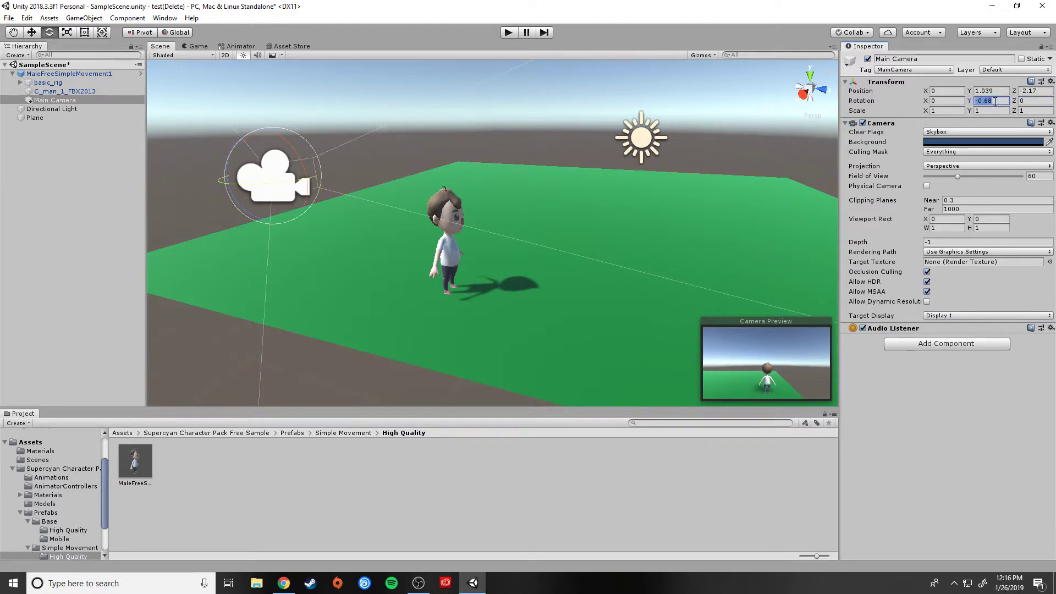
pyautogui.click(994, 101)
pyautogui.moveTo(925, 101); pyautogui.dragTo(25, 119)
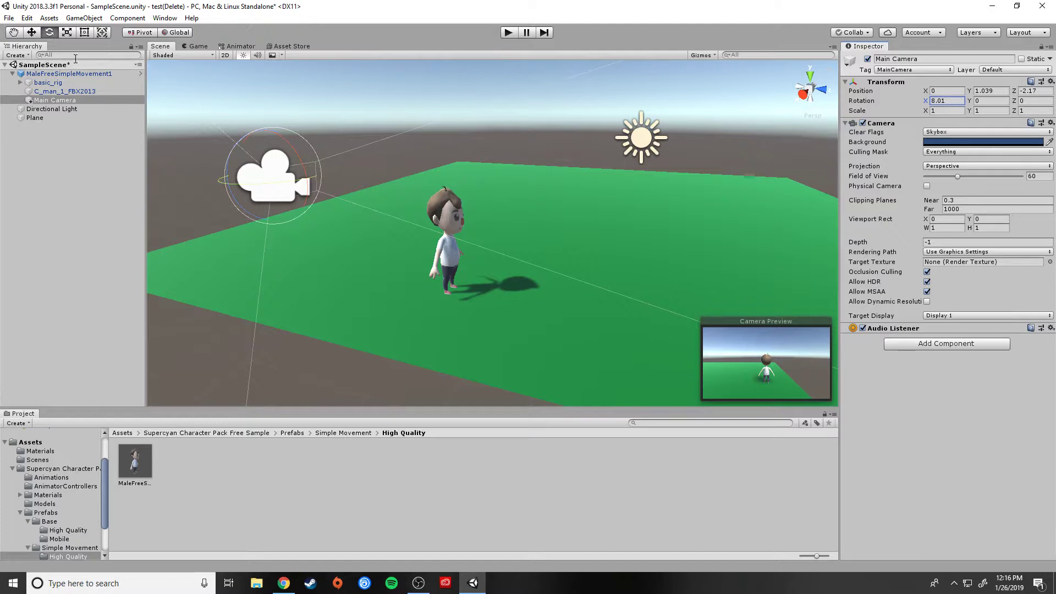
# Move Main Camera closer to the character, to about Z -1.62, and raise it to about Y 1.2.
pyautogui.press('w')
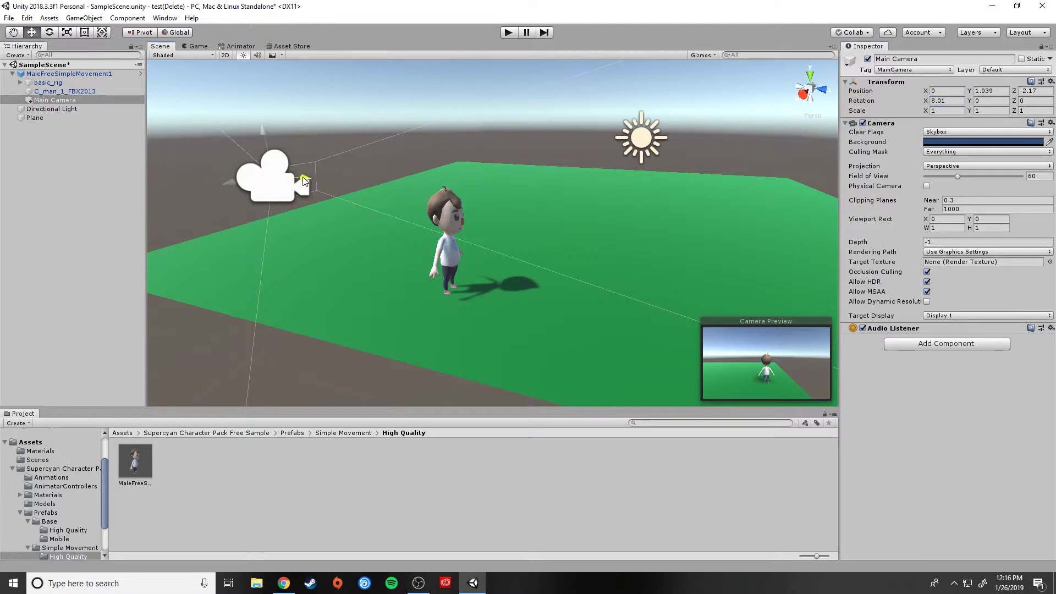
pyautogui.moveTo(302, 179); pyautogui.dragTo(338, 181)
pyautogui.moveTo(297, 135); pyautogui.dragTo(311, 117)
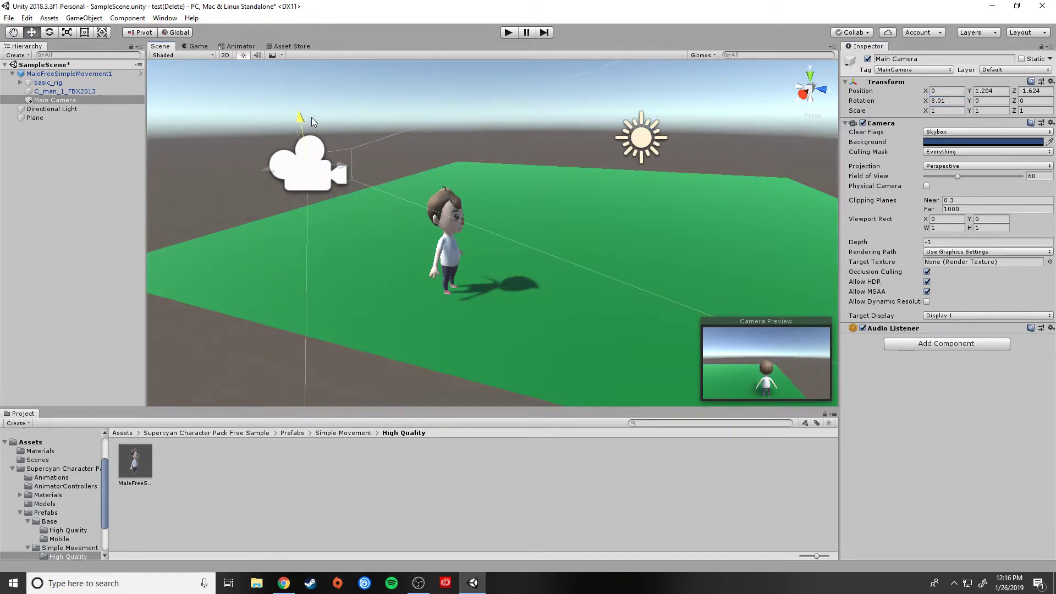
# Test the follow camera in Play mode by running and turning the character across the plane, and stop playback.
pyautogui.click(514, 34)
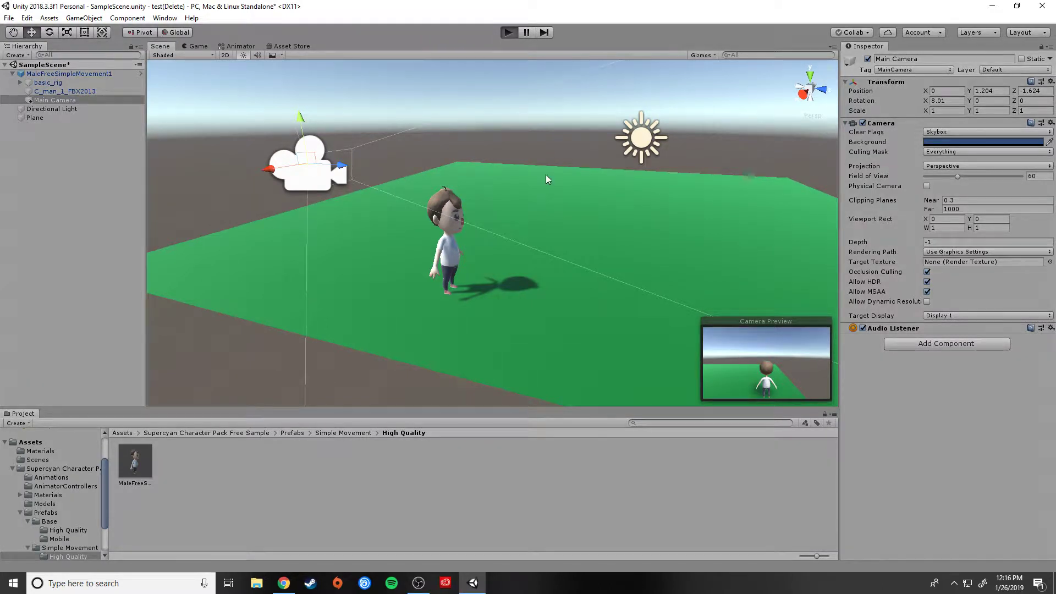
pyautogui.press('w')
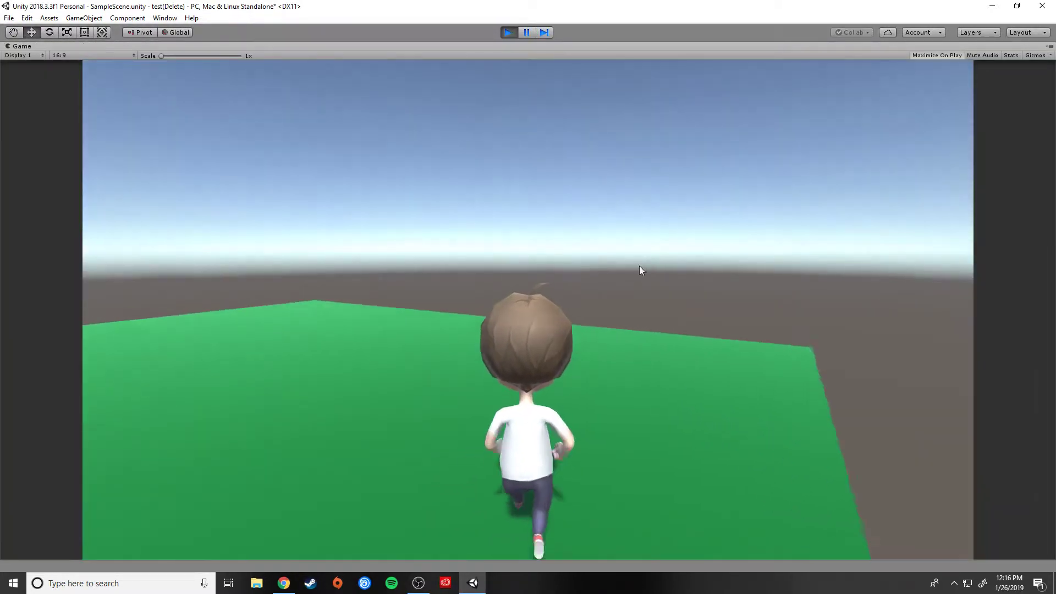
pyautogui.press('a')
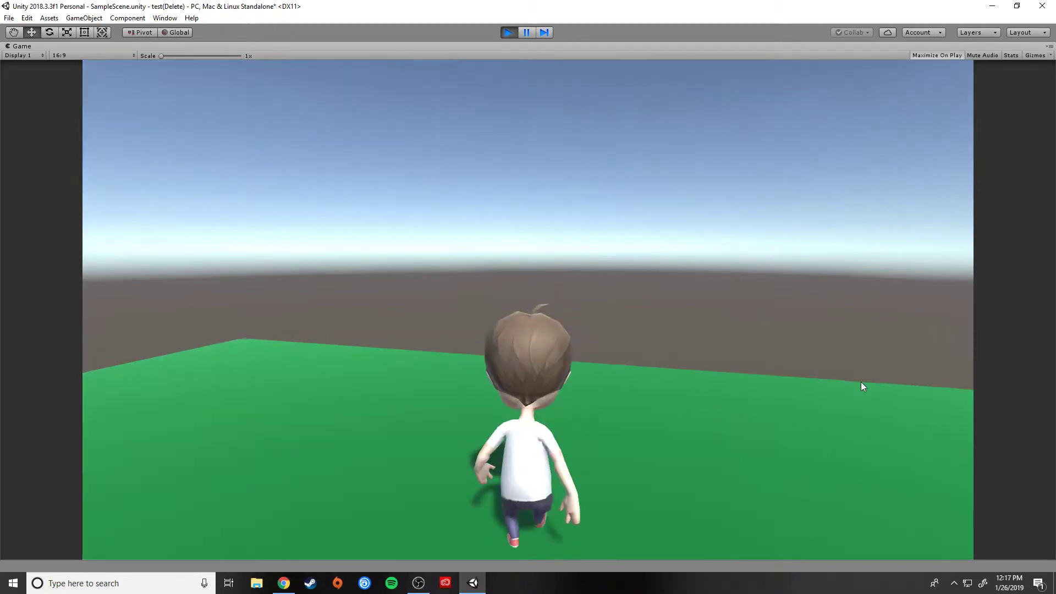
pyautogui.press('d')
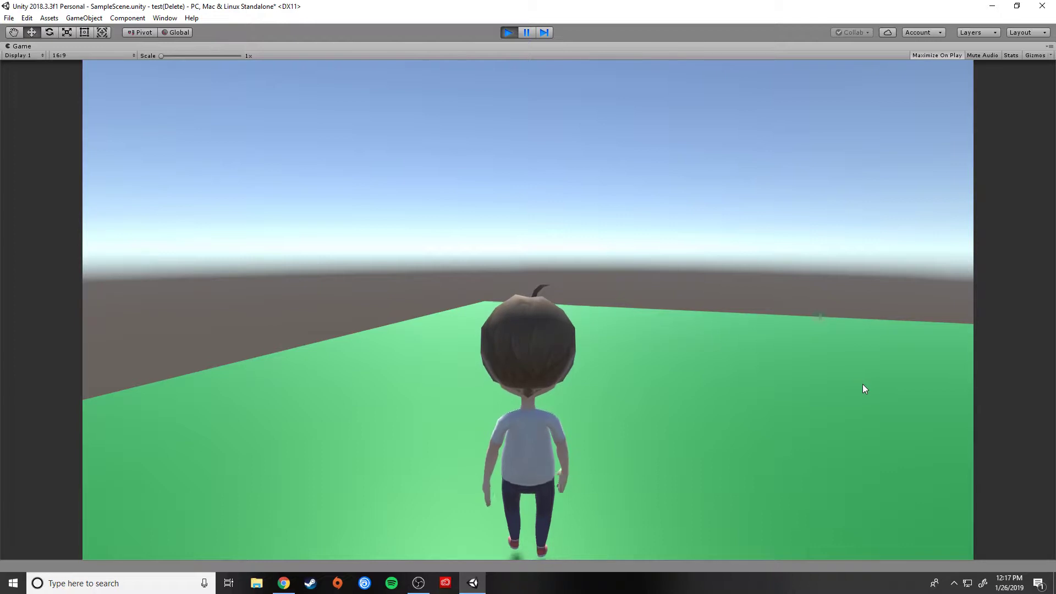
pyautogui.press('w')
pyautogui.press('d')
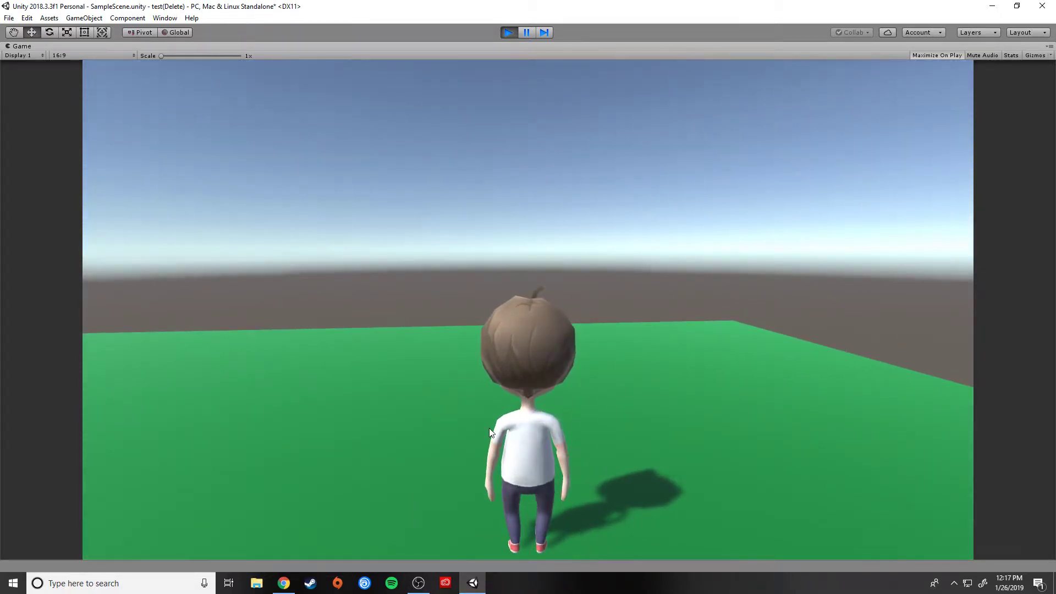
pyautogui.click(510, 32)
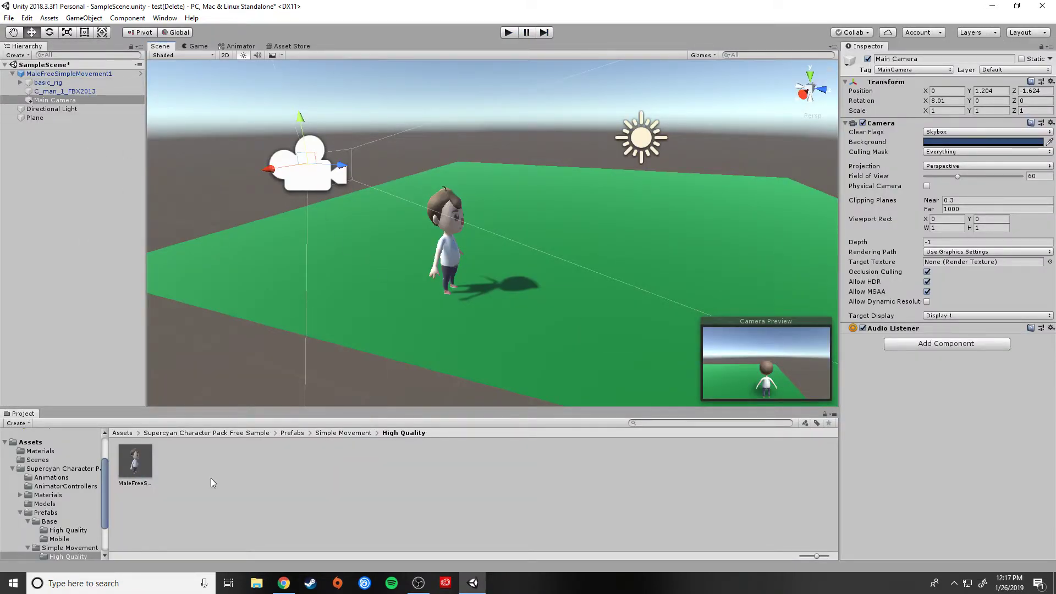
# Collapse the Prefabs folder and search the Asset Store's 3D Environments category for "skybox".
pyautogui.click(20, 513)
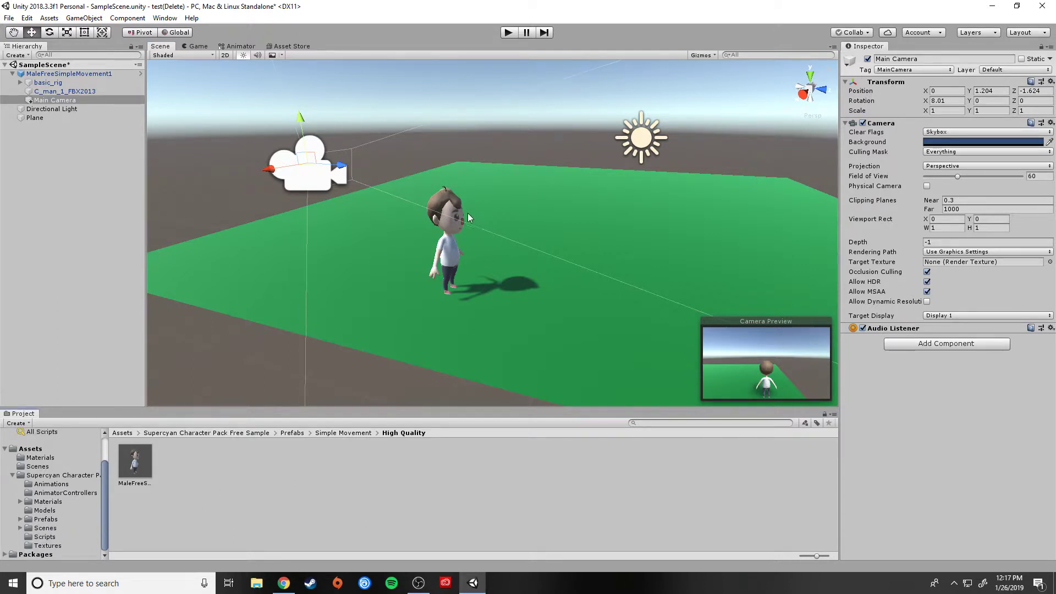
pyautogui.click(287, 46)
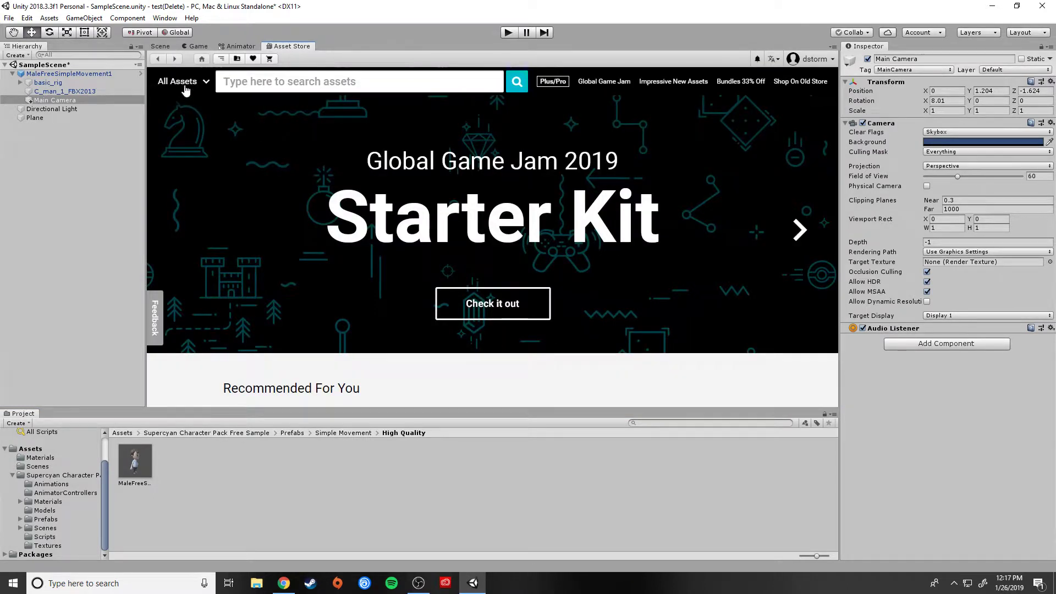
pyautogui.click(200, 84)
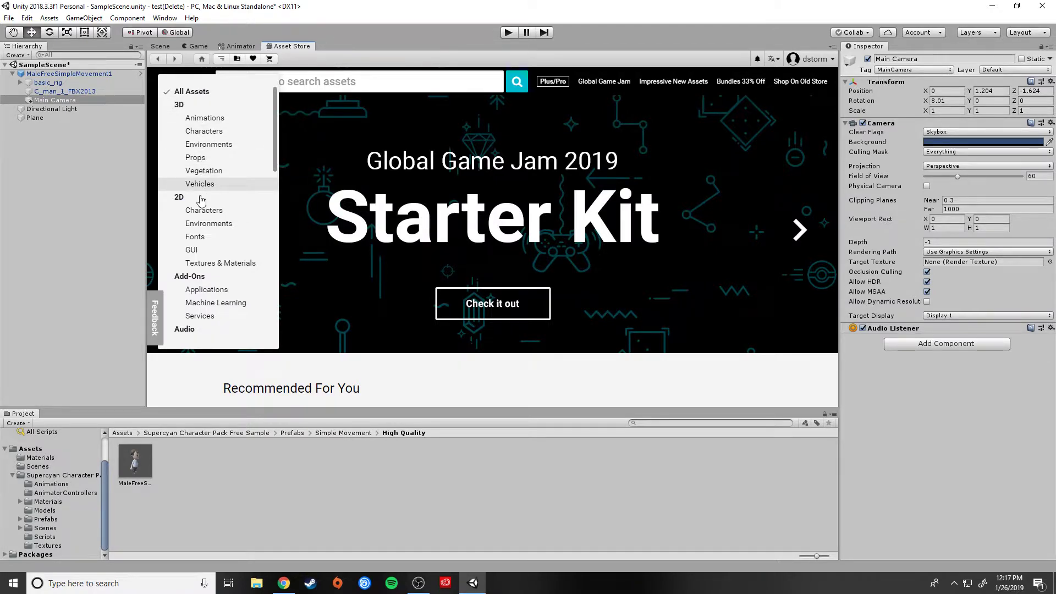
pyautogui.click(208, 144)
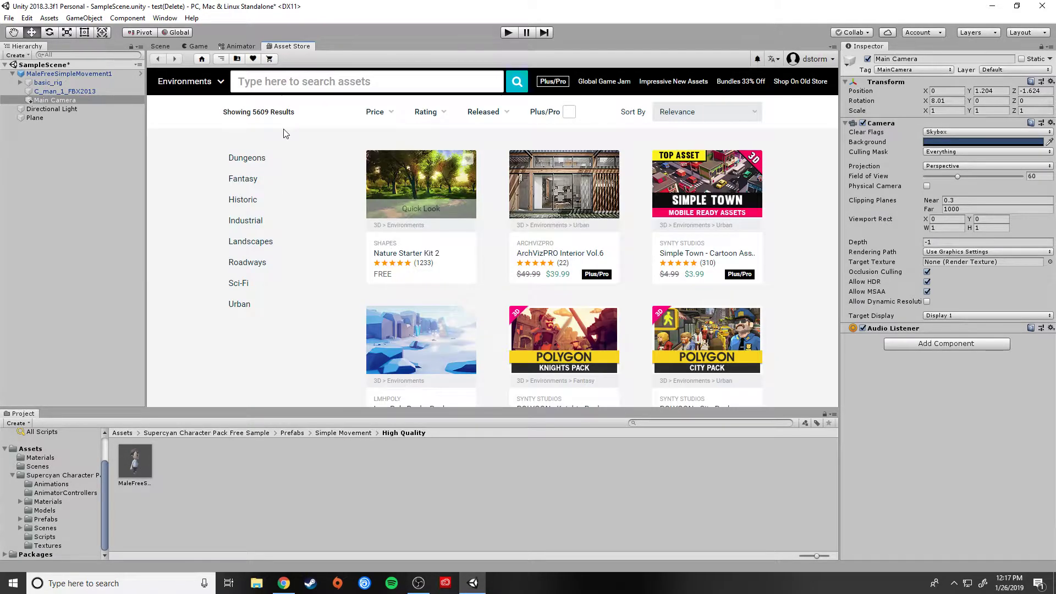
pyautogui.click(317, 87)
pyautogui.write('sk')
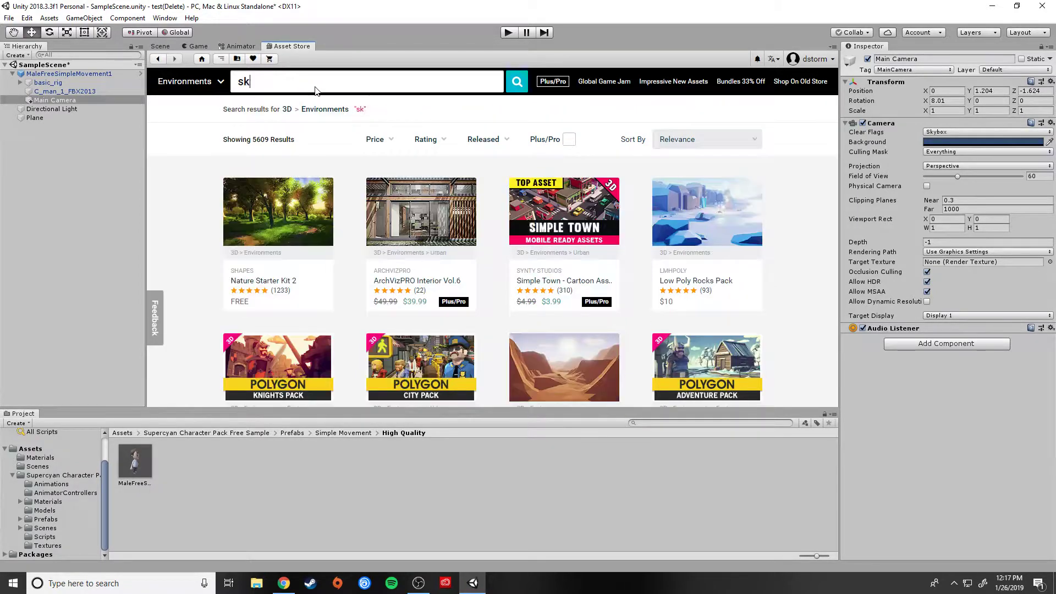
pyautogui.write('ybox')
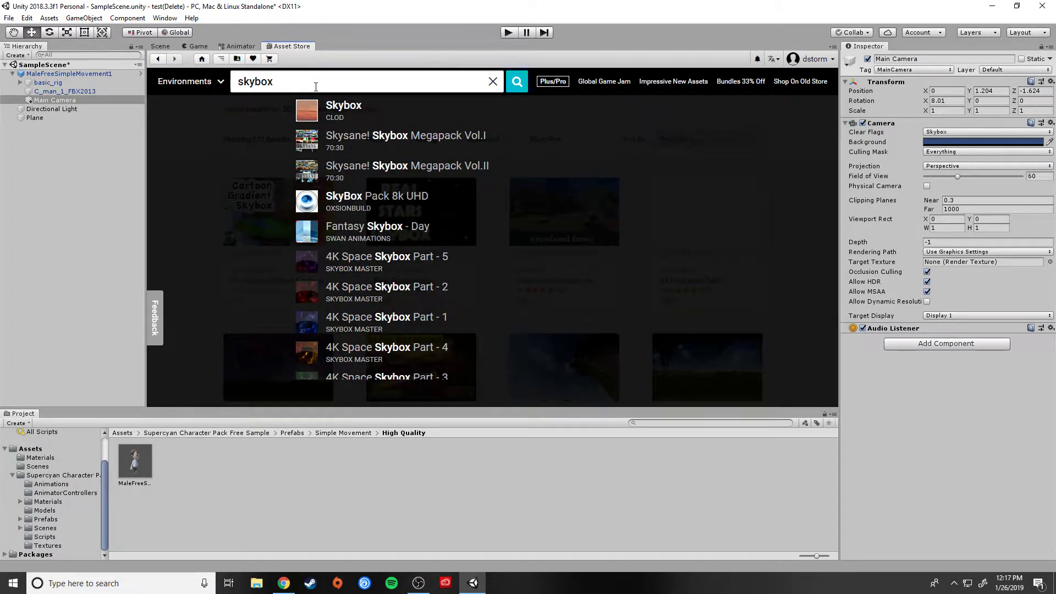
pyautogui.click(558, 120)
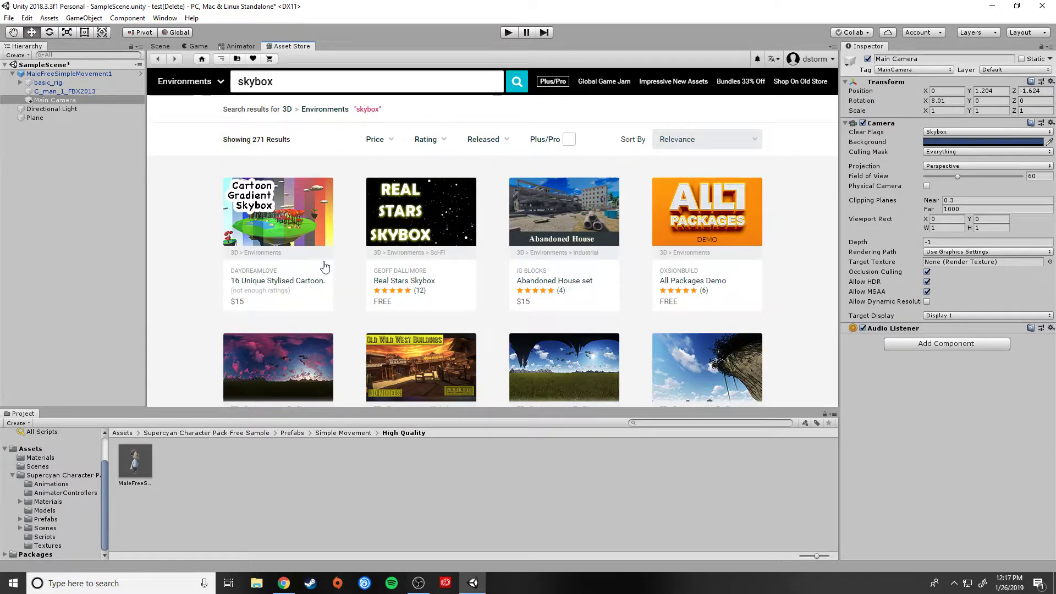
pyautogui.click(322, 264)
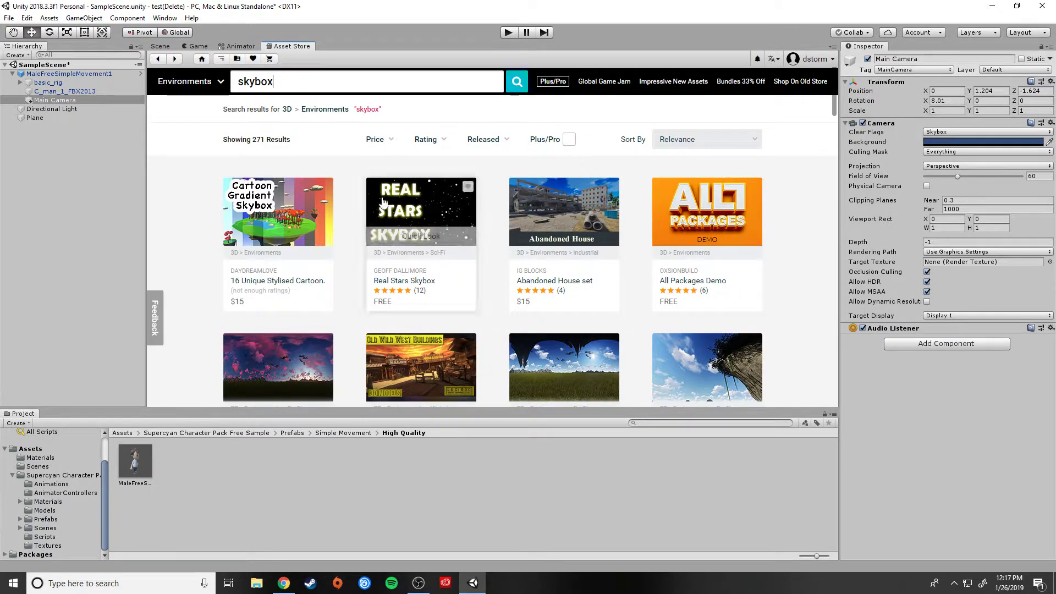
# Filter the skybox search results by price to show only free assets.
pyautogui.click(375, 139)
pyautogui.moveTo(511, 221); pyautogui.dragTo(355, 224)
pyautogui.click(508, 256)
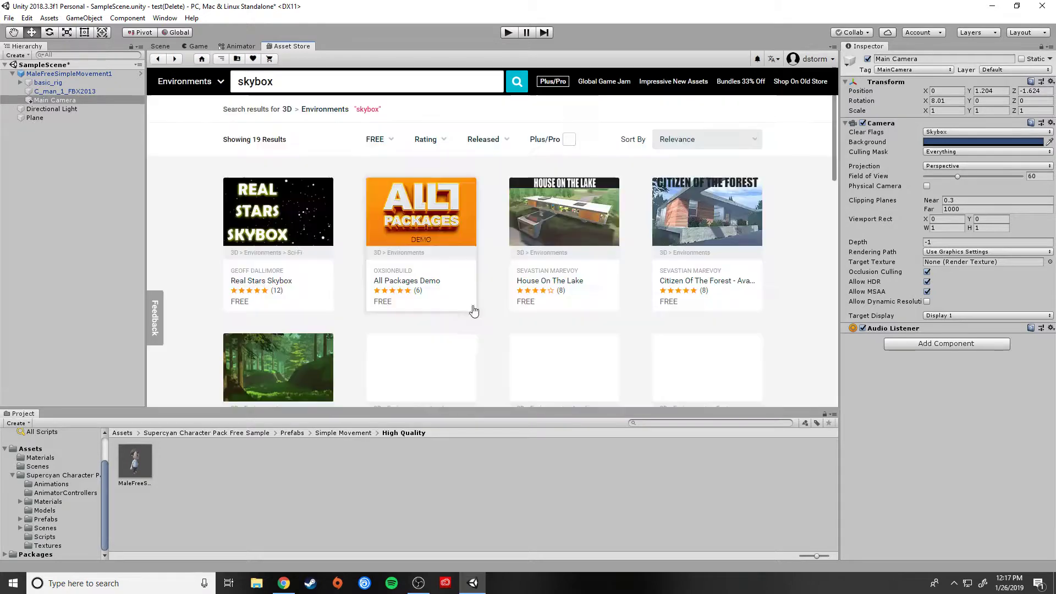
# Look through the free Environments search results for a suitable skybox package.
pyautogui.scroll(-3, 505, 302)
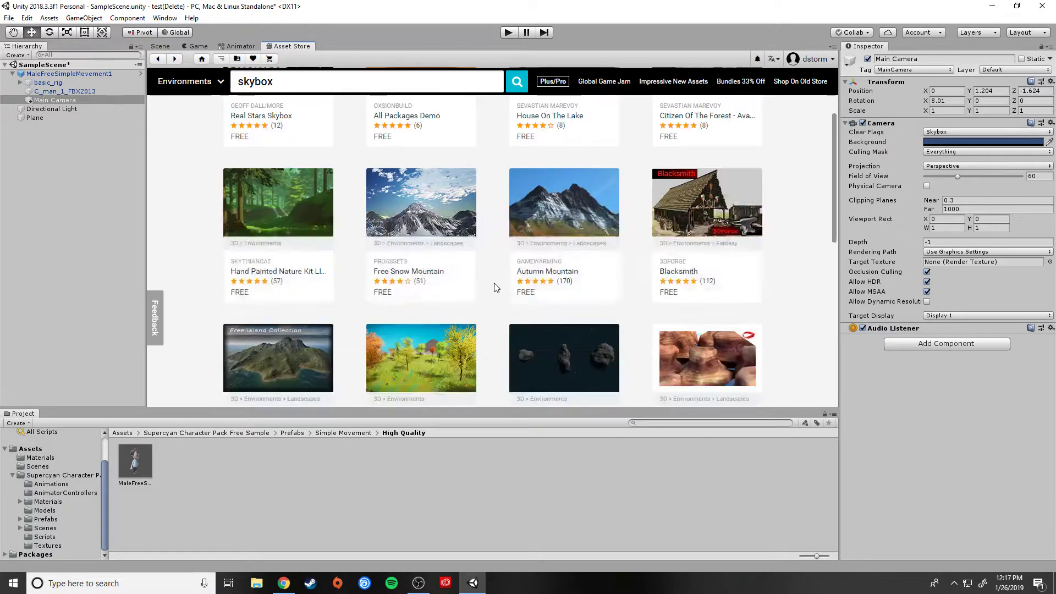
pyautogui.scroll(-1, 503, 300)
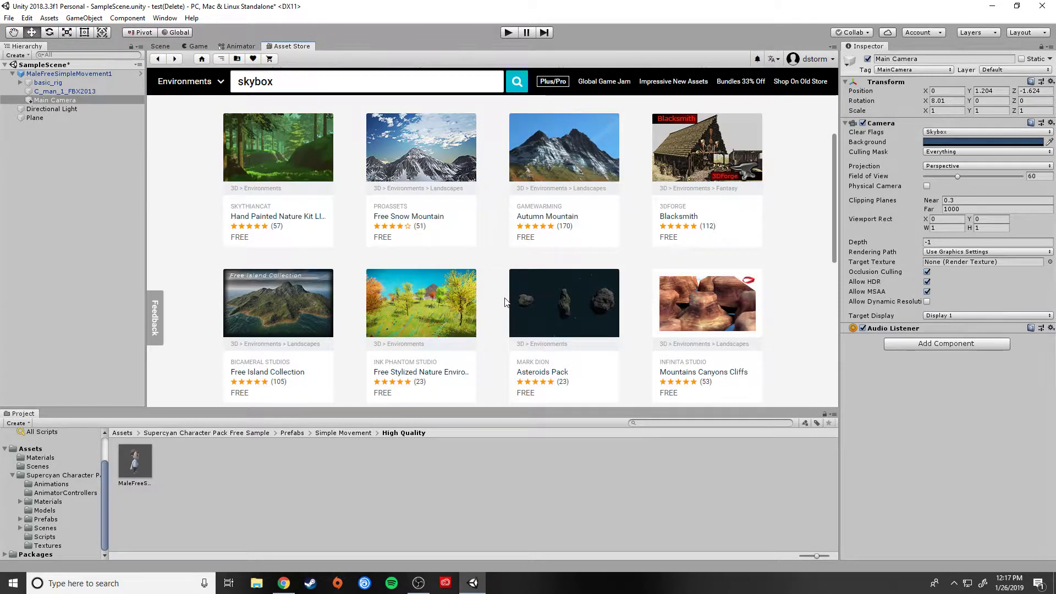
pyautogui.scroll(-1, 501, 307)
pyautogui.scroll(-3, 494, 311)
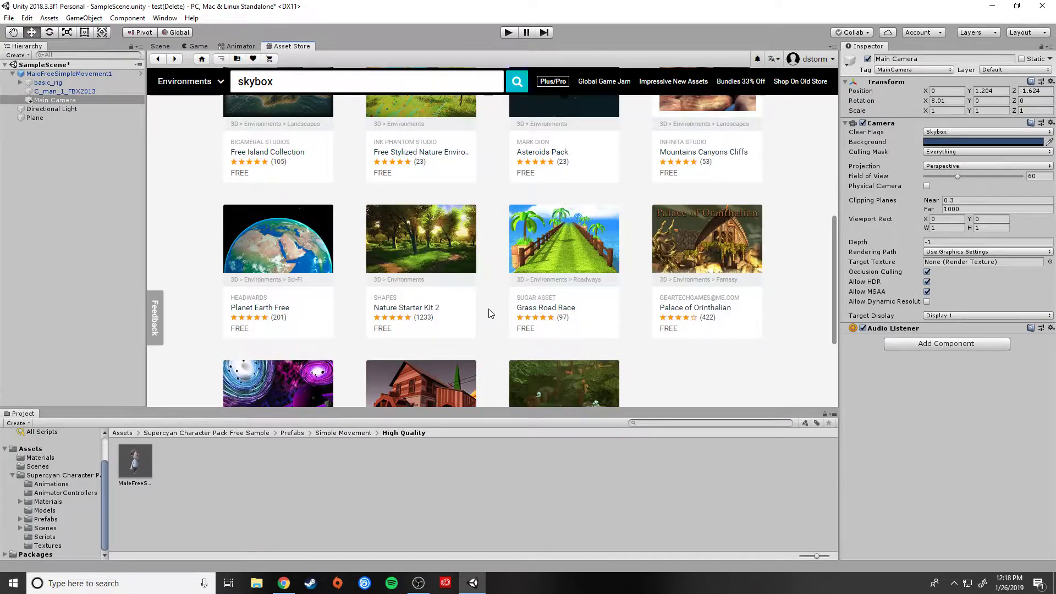
pyautogui.scroll(8, 491, 313)
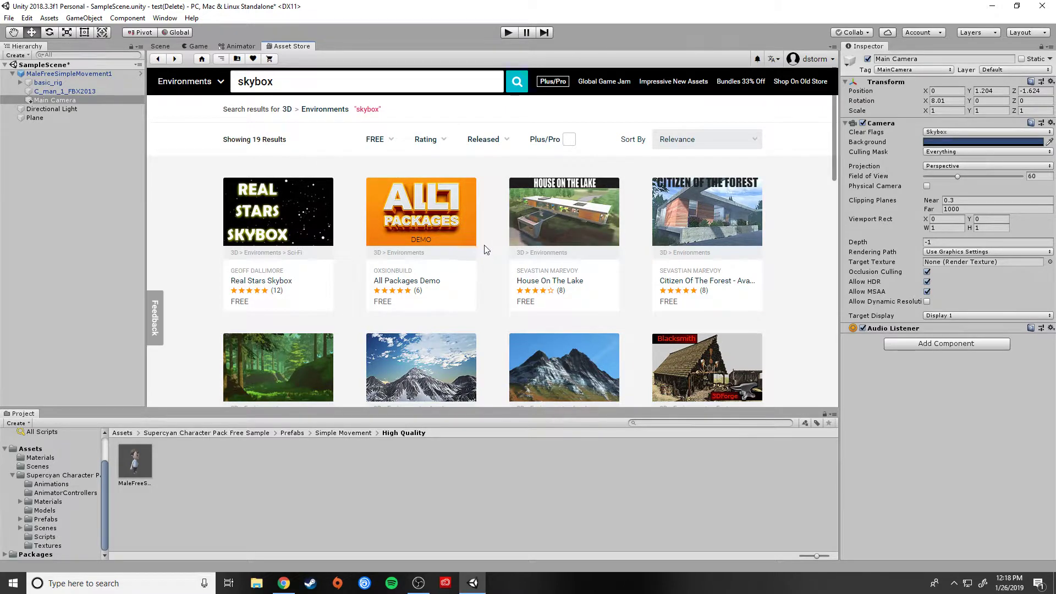
pyautogui.scroll(-4, 489, 258)
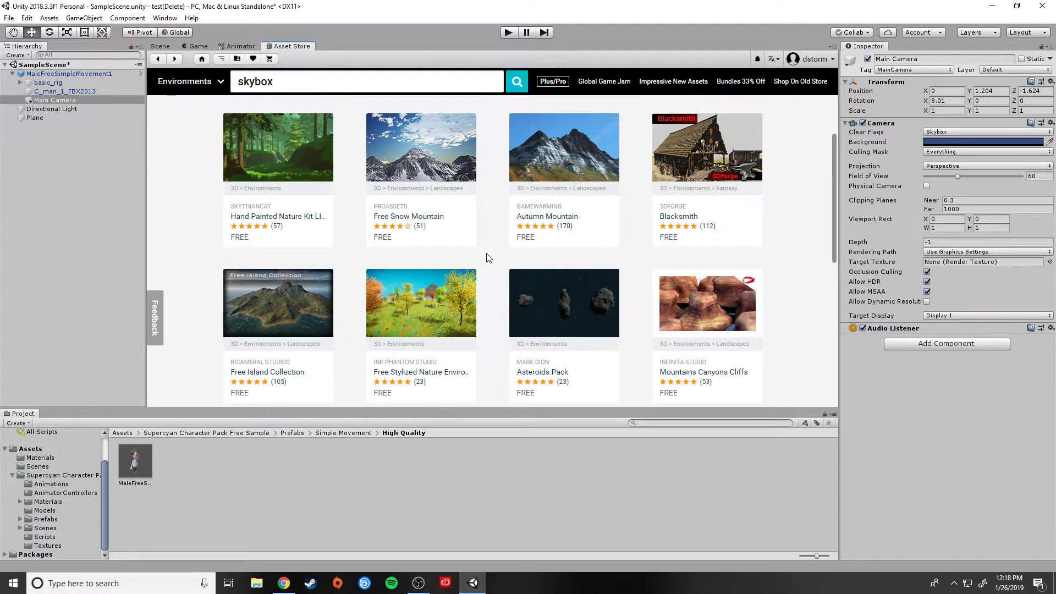
pyautogui.scroll(-4, 515, 302)
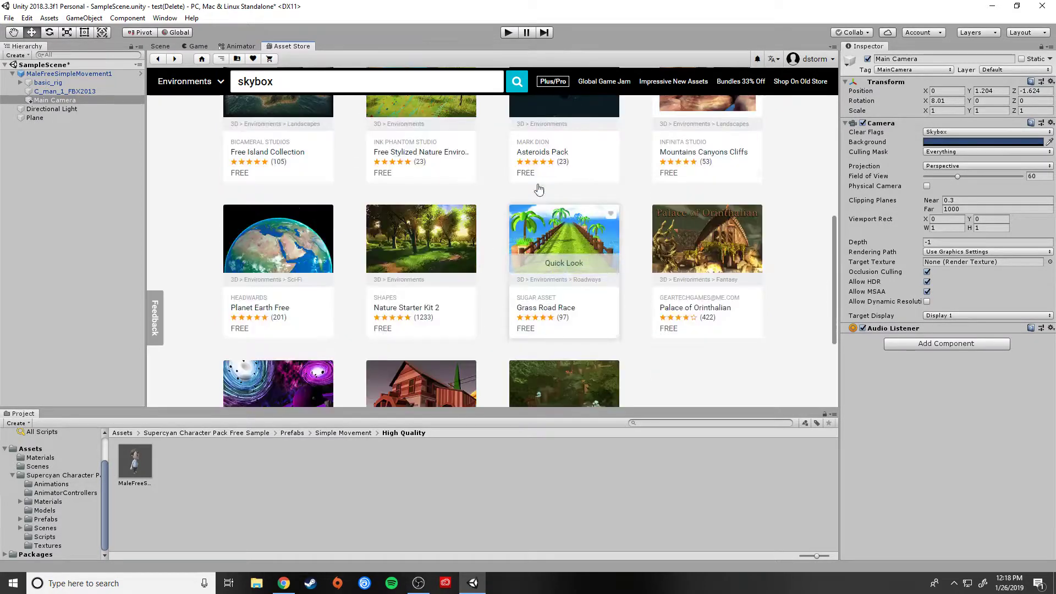
pyautogui.scroll(8, 539, 189)
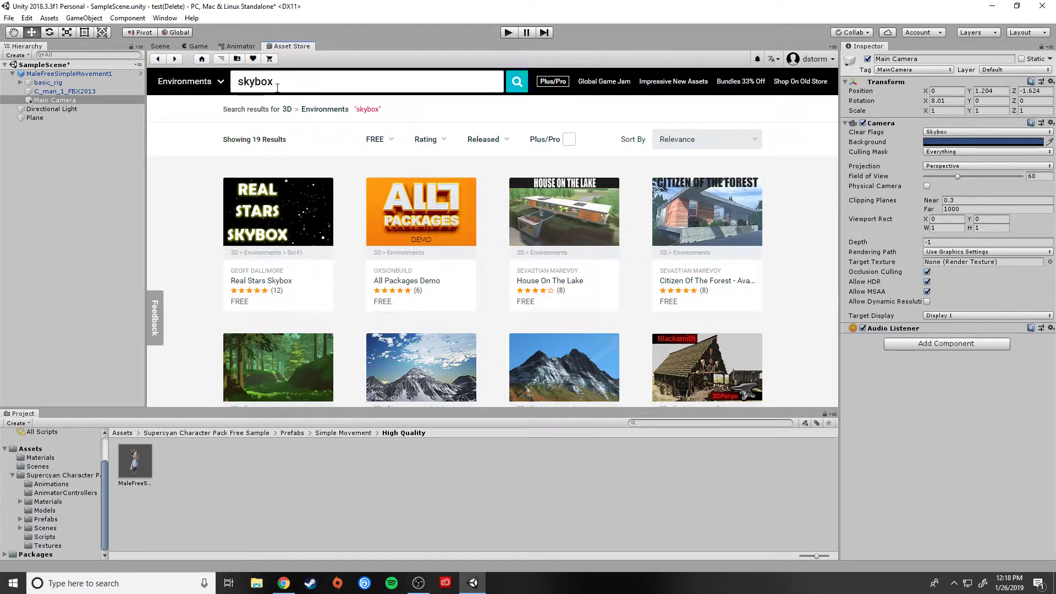
# Widen the free skybox search to All Assets and look over the results.
pyautogui.click(223, 83)
pyautogui.click(185, 94)
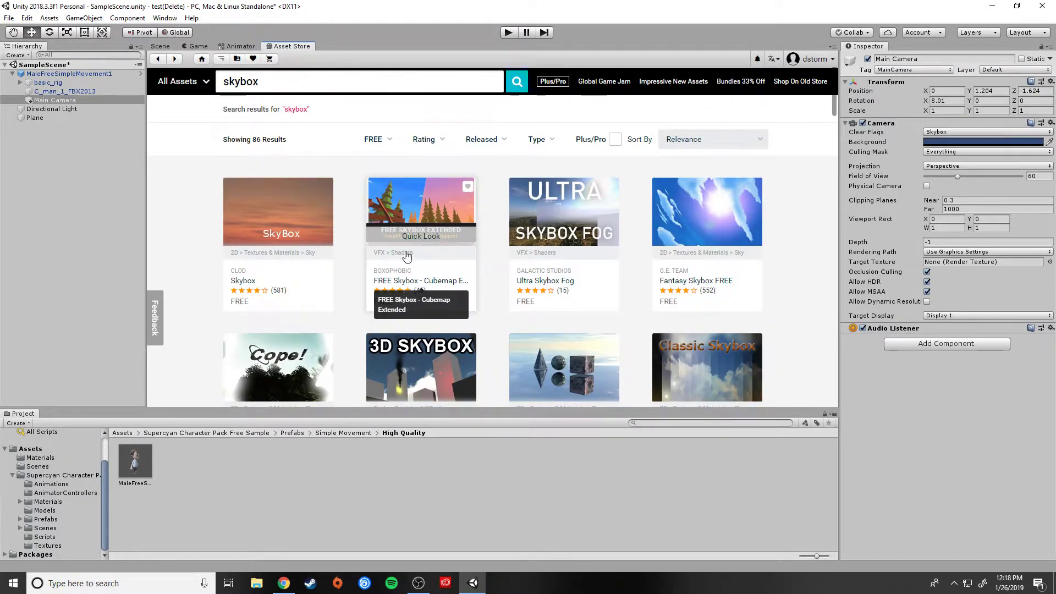
pyautogui.scroll(-2, 495, 275)
pyautogui.scroll(2, 688, 252)
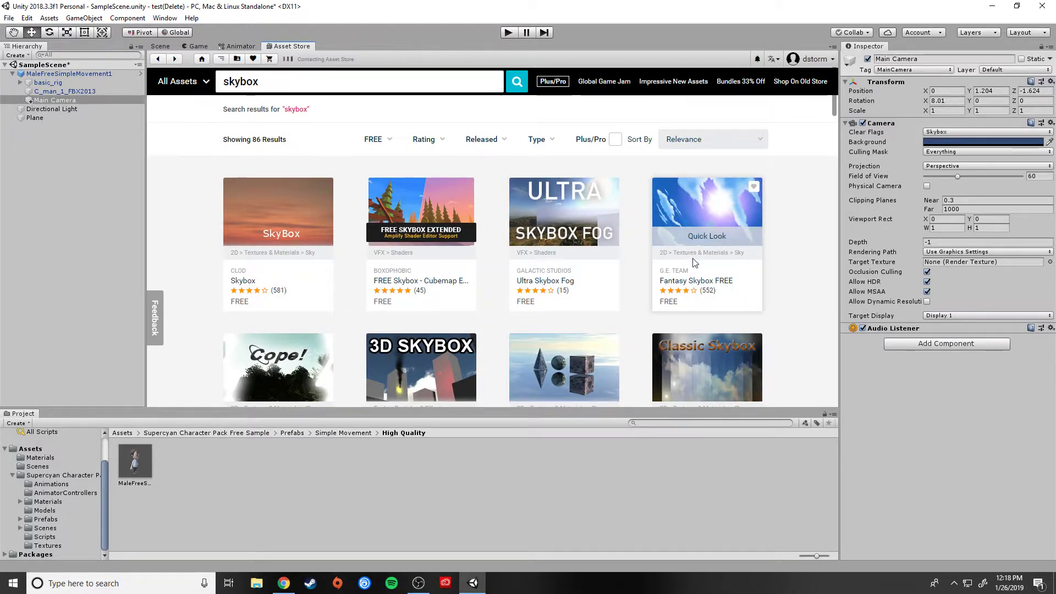
# Open the Fantasy Skybox FREE asset page and import the complete package into the project.
pyautogui.click(693, 276)
pyautogui.click(677, 273)
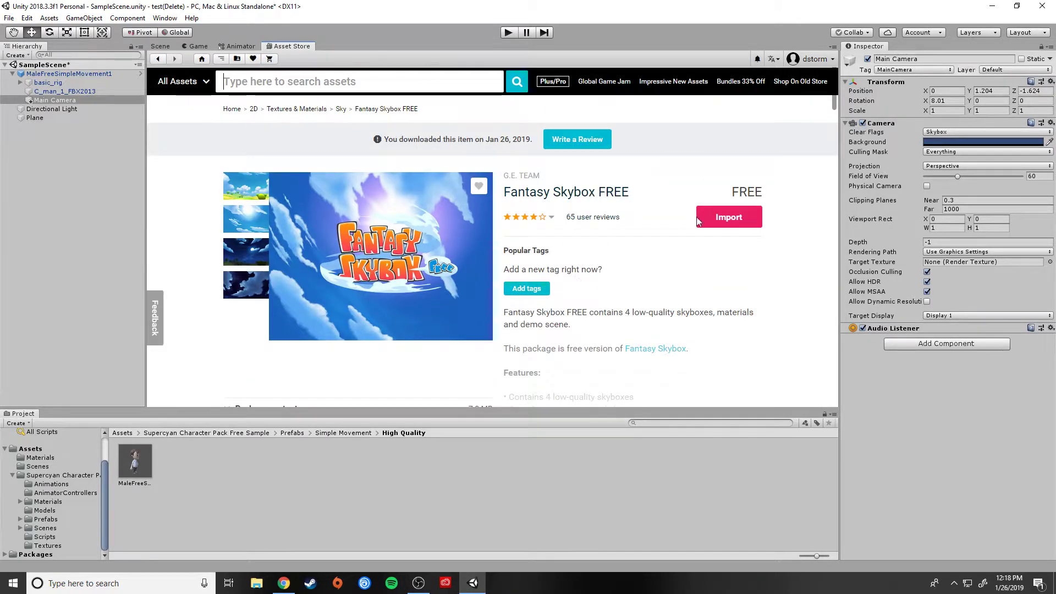
pyautogui.click(698, 220)
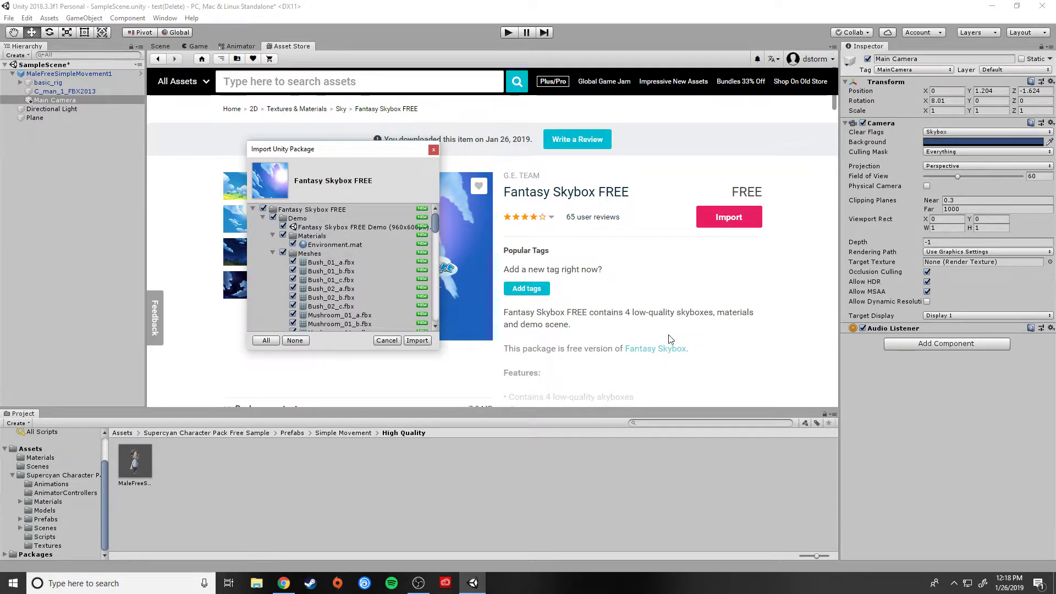
pyautogui.click(416, 340)
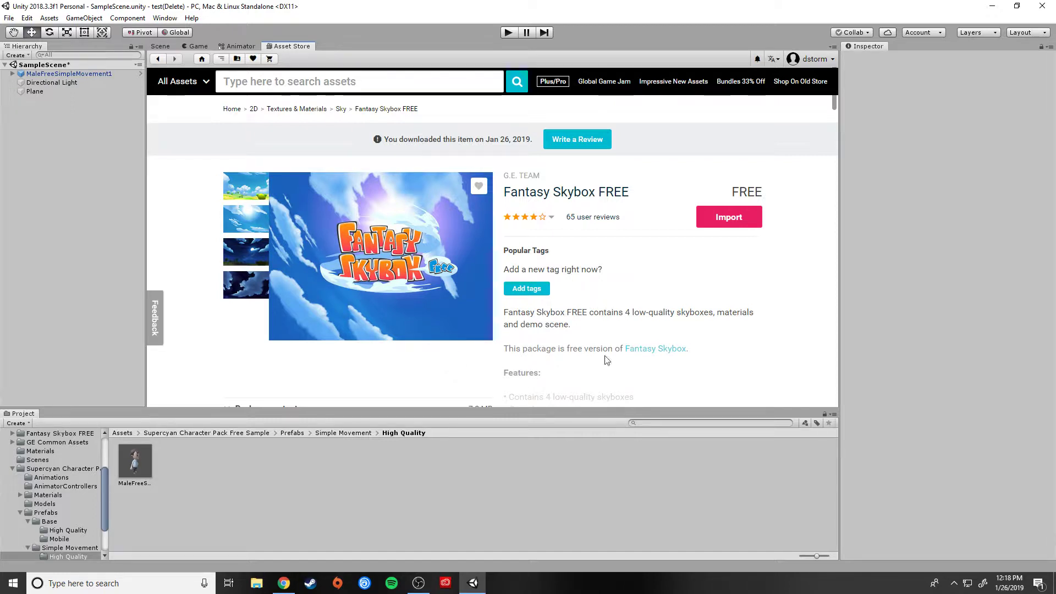
# Recheck the Fantasy Skybox FREE import, return to the scene view and open the package's folder in the project assets.
pyautogui.click(728, 217)
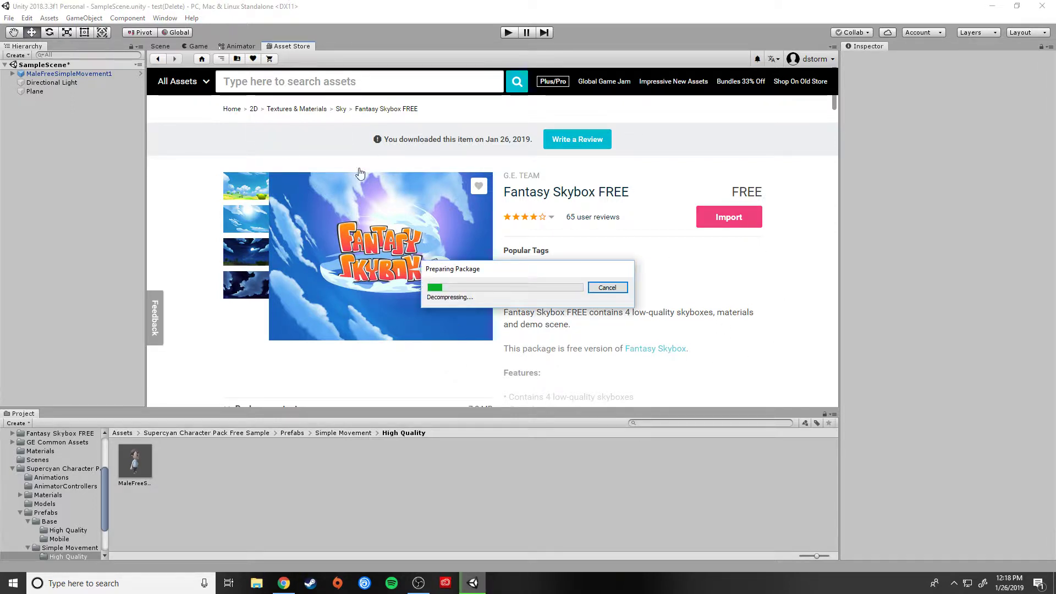
pyautogui.click(416, 340)
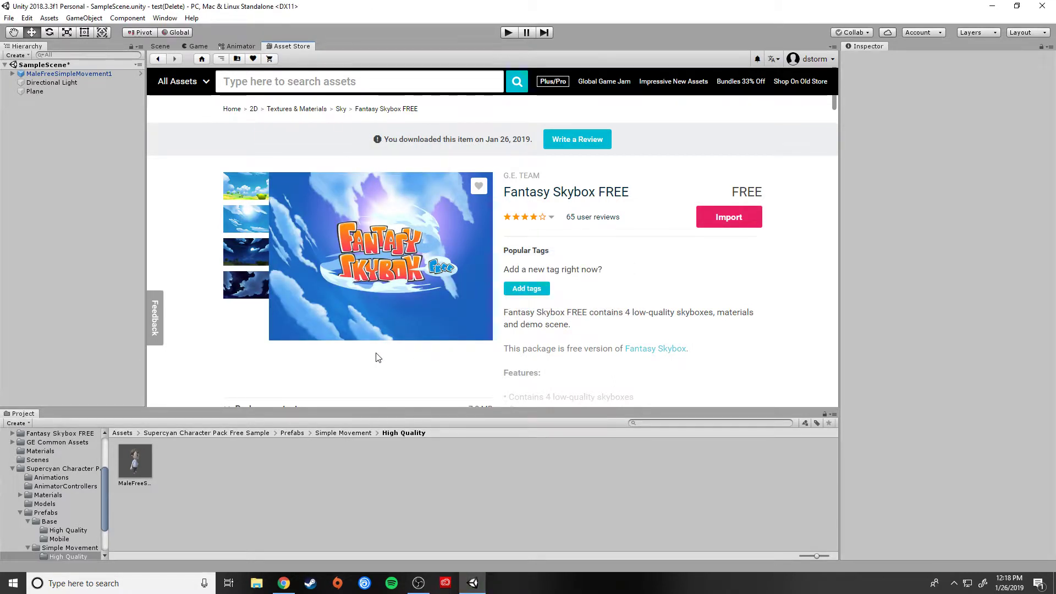
pyautogui.click(161, 46)
pyautogui.scroll(3, 60, 532)
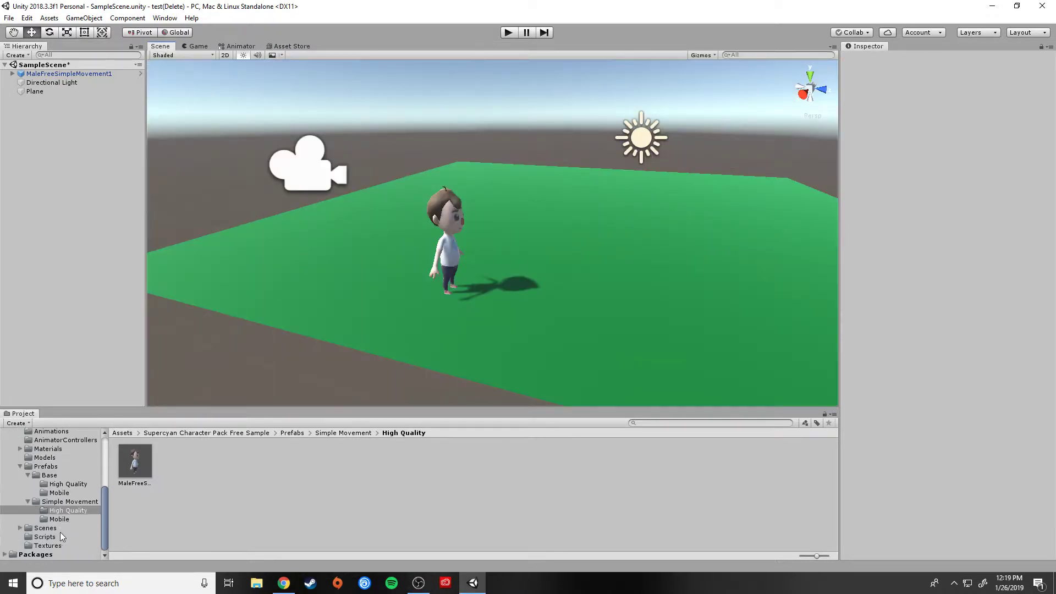
pyautogui.click(12, 521)
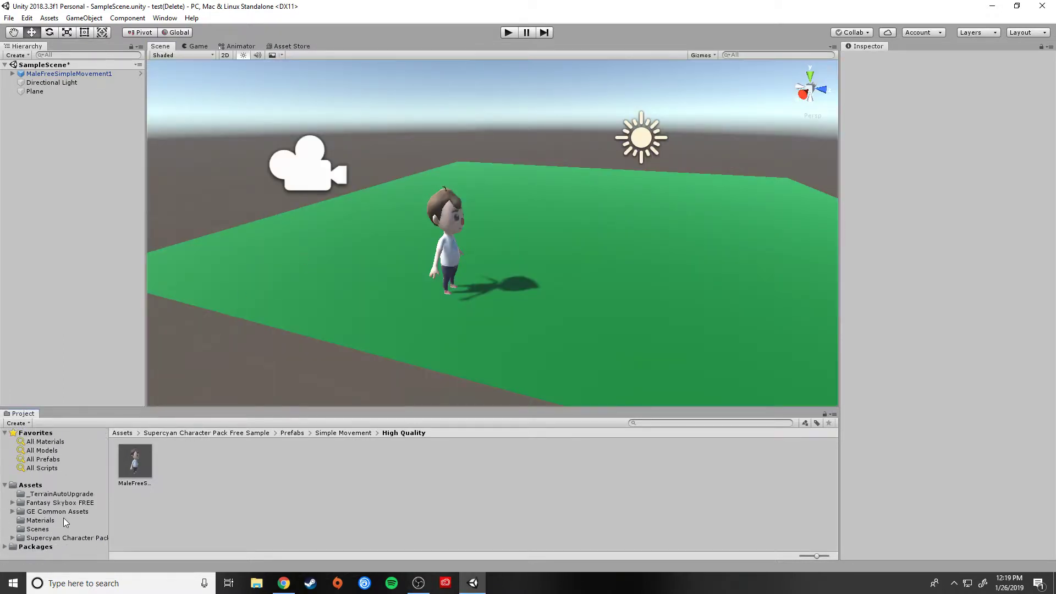
pyautogui.click(57, 502)
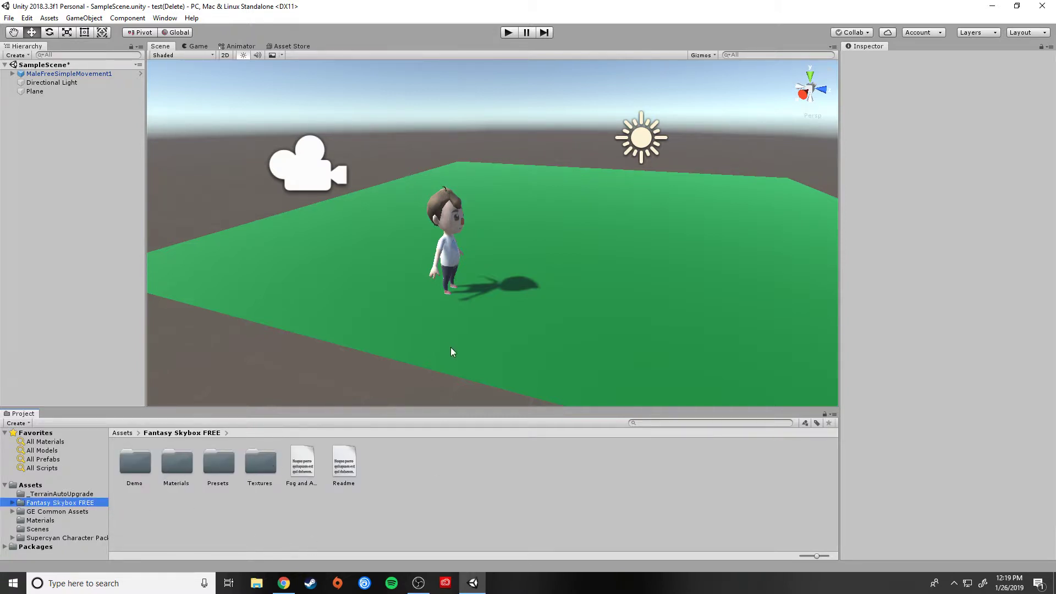
# Set the scene's skybox material to Sunny 01B from the Fantasy Skybox FREE materials in the Lighting settings, and close the settings.
pyautogui.moveTo(451, 347); pyautogui.dragTo(569, 184, button='right')
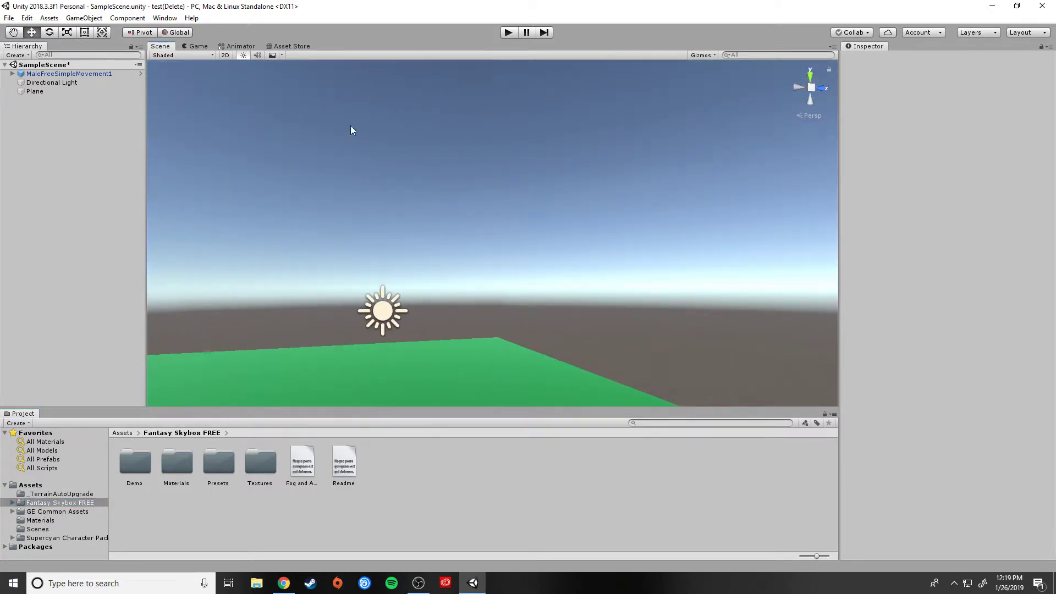
pyautogui.moveTo(351, 131); pyautogui.dragTo(609, 172, button='right')
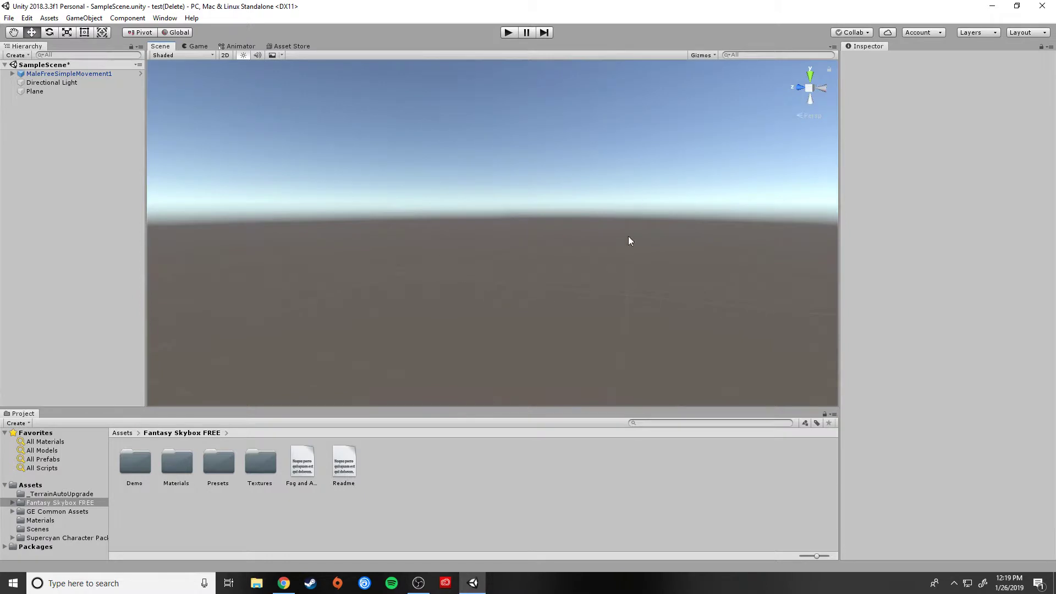
pyautogui.moveTo(497, 310); pyautogui.dragTo(108, 275, button='right')
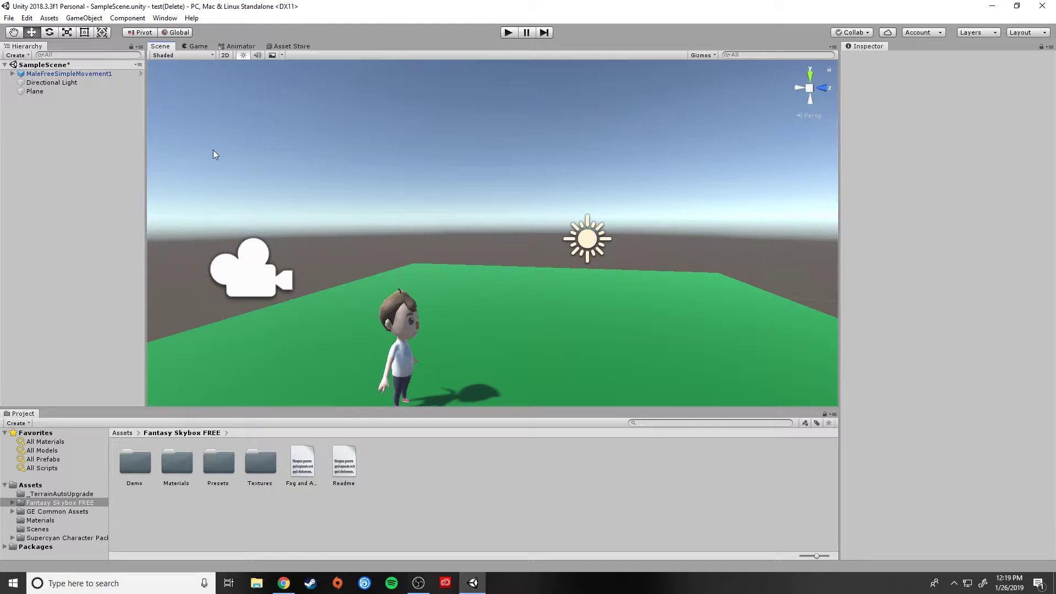
pyautogui.click(164, 19)
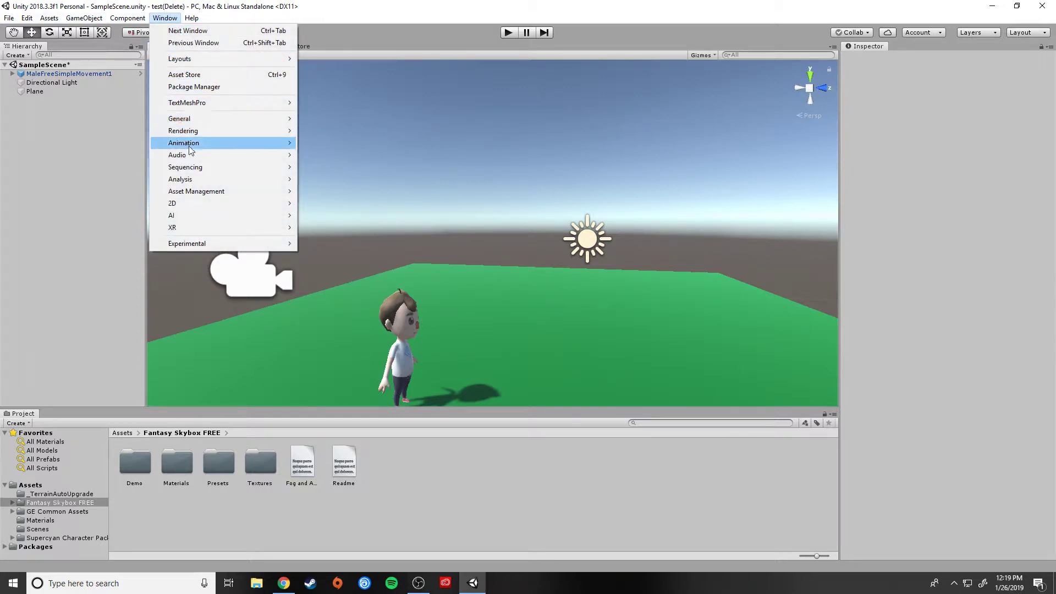
pyautogui.moveTo(198, 133)
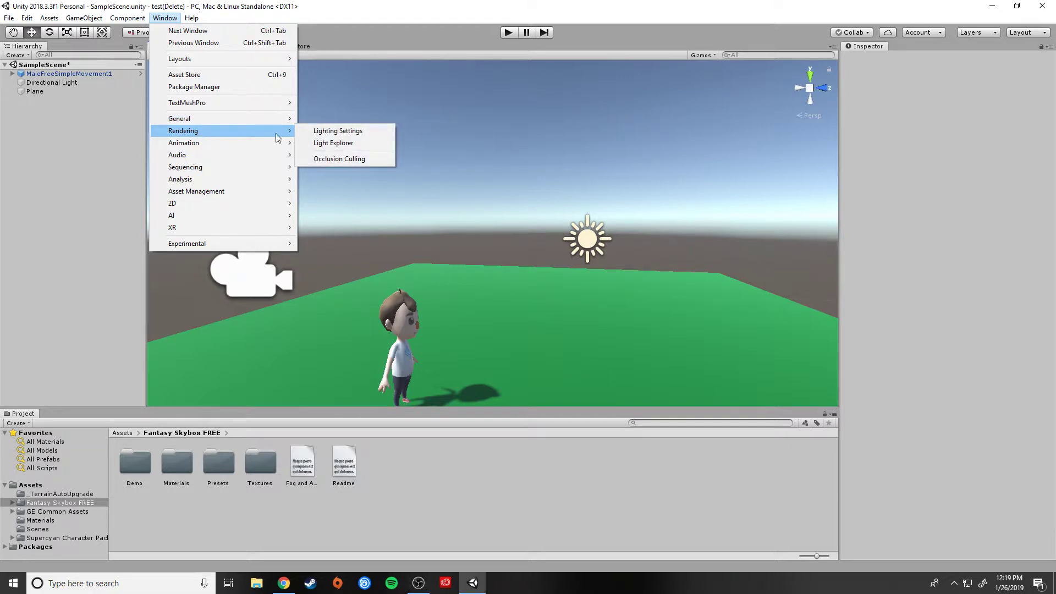
pyautogui.click(329, 133)
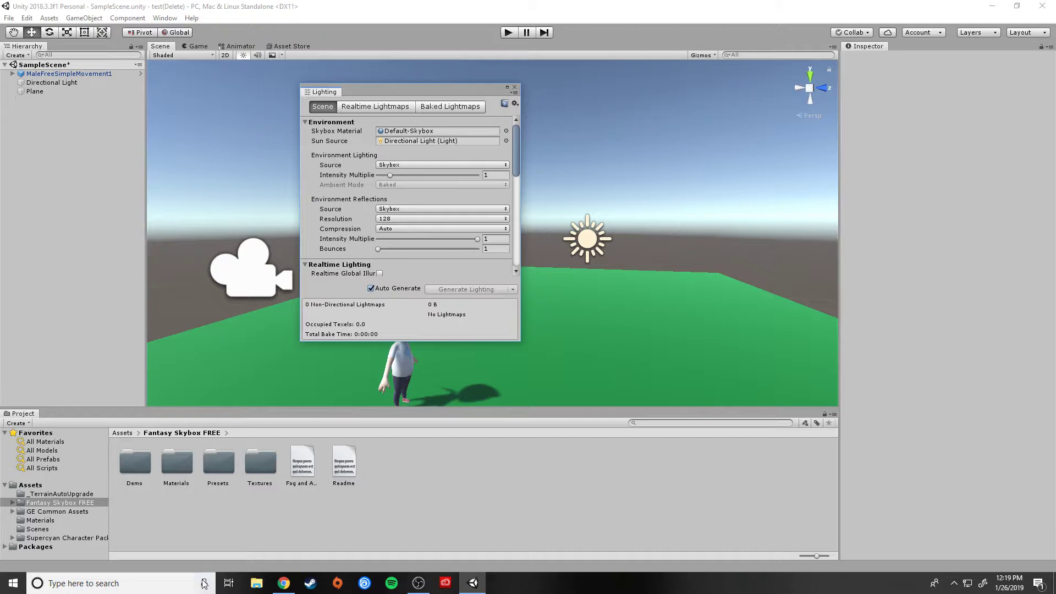
pyautogui.doubleClick(177, 462)
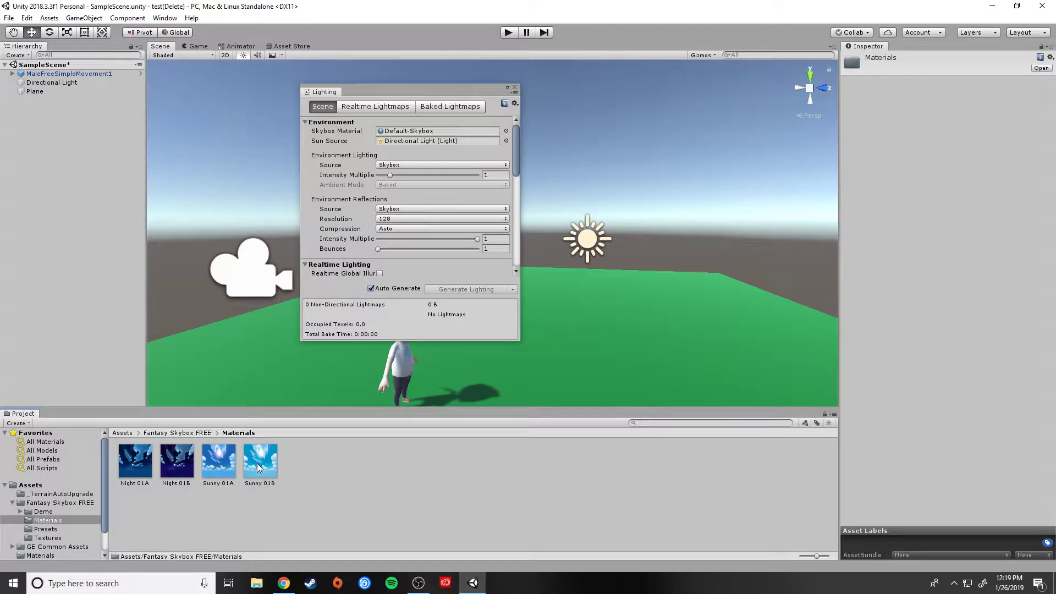
pyautogui.moveTo(256, 463); pyautogui.dragTo(404, 123)
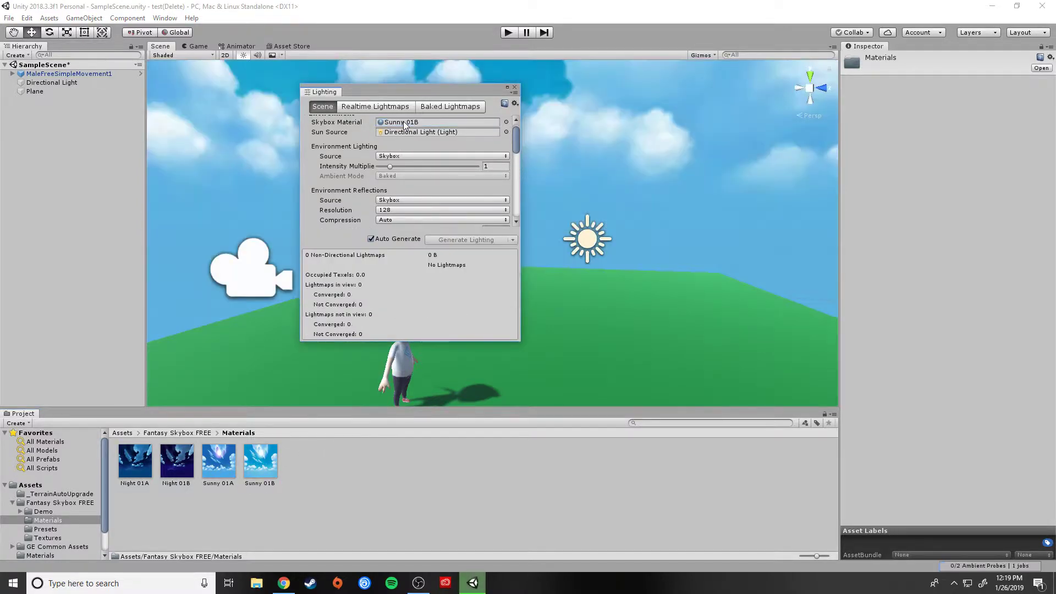
pyautogui.click(514, 88)
# Test the new skybox in play mode by walking the character forward, and look over the scene after stopping.
pyautogui.keyDown('alt'); pyautogui.moveTo(708, 235); pyautogui.dragTo(134, 316); pyautogui.keyUp('alt')
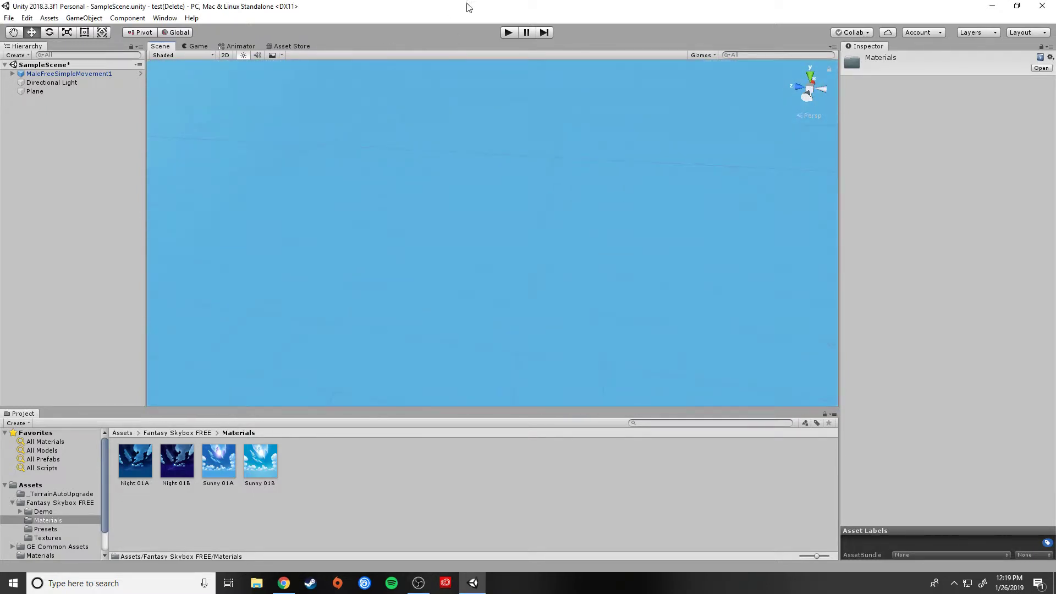
pyautogui.click(509, 32)
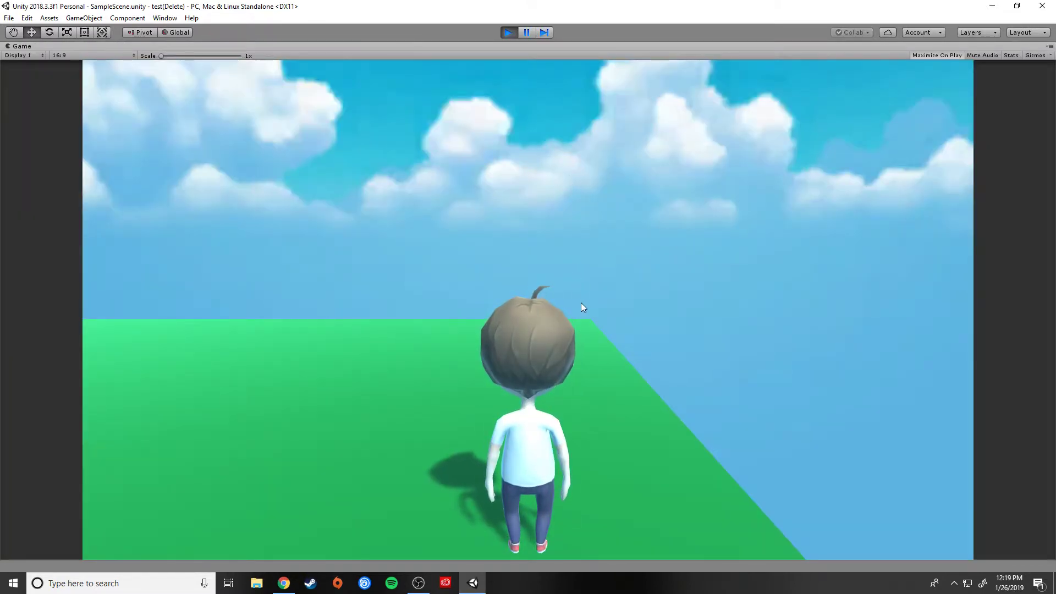
pyautogui.press('w')
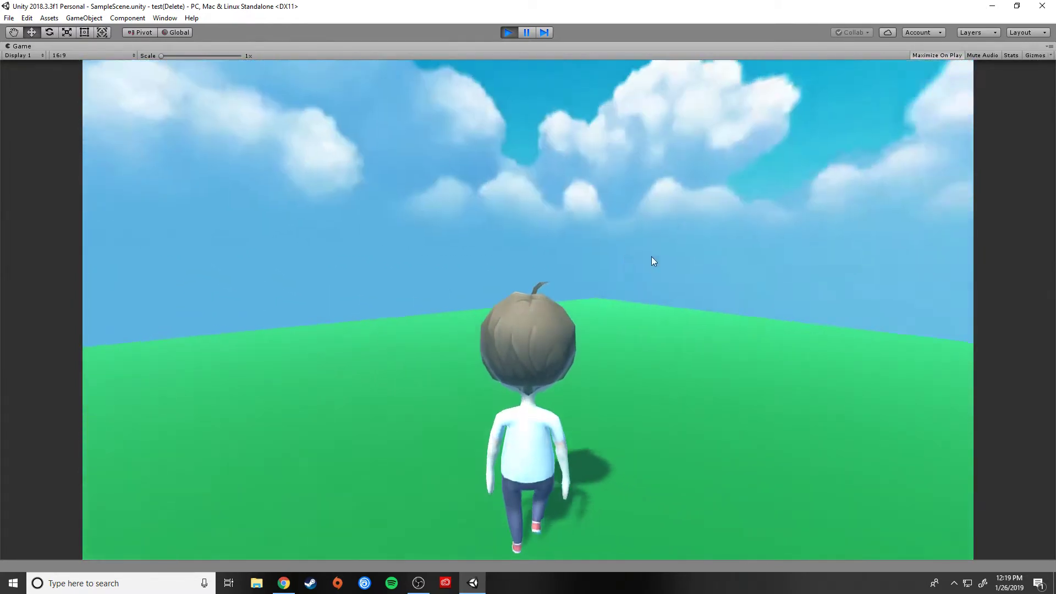
pyautogui.click(509, 34)
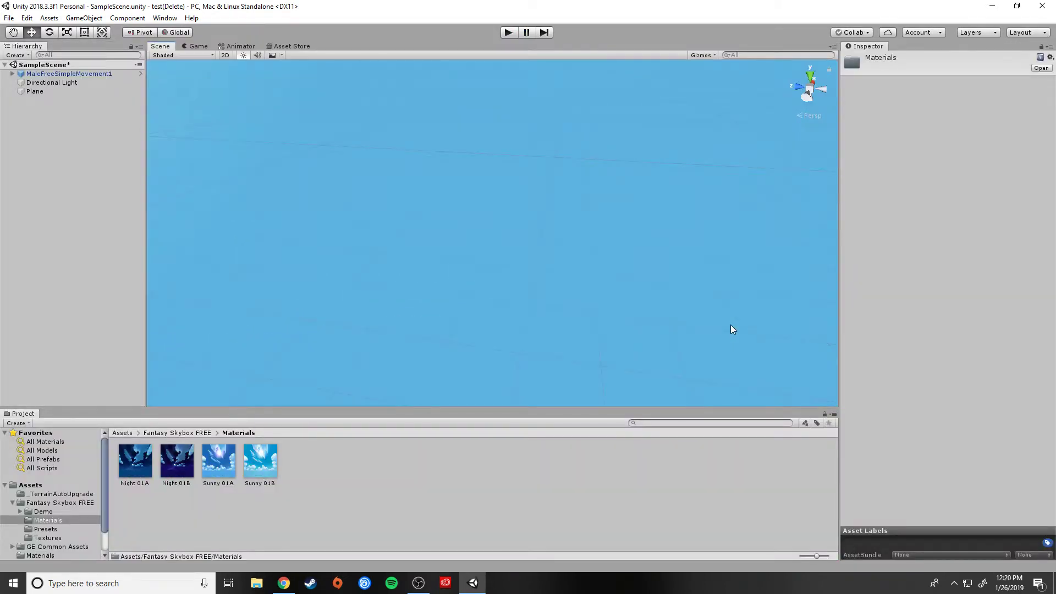
pyautogui.moveTo(399, 167); pyautogui.dragTo(334, 154, button='right')
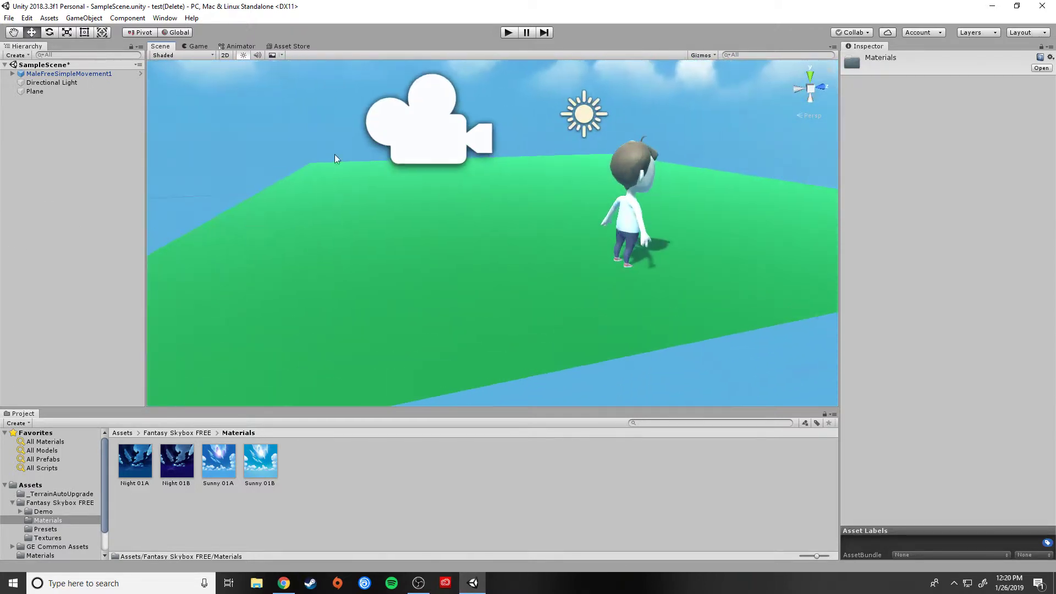
pyautogui.moveTo(572, 261); pyautogui.dragTo(547, 300, button='right')
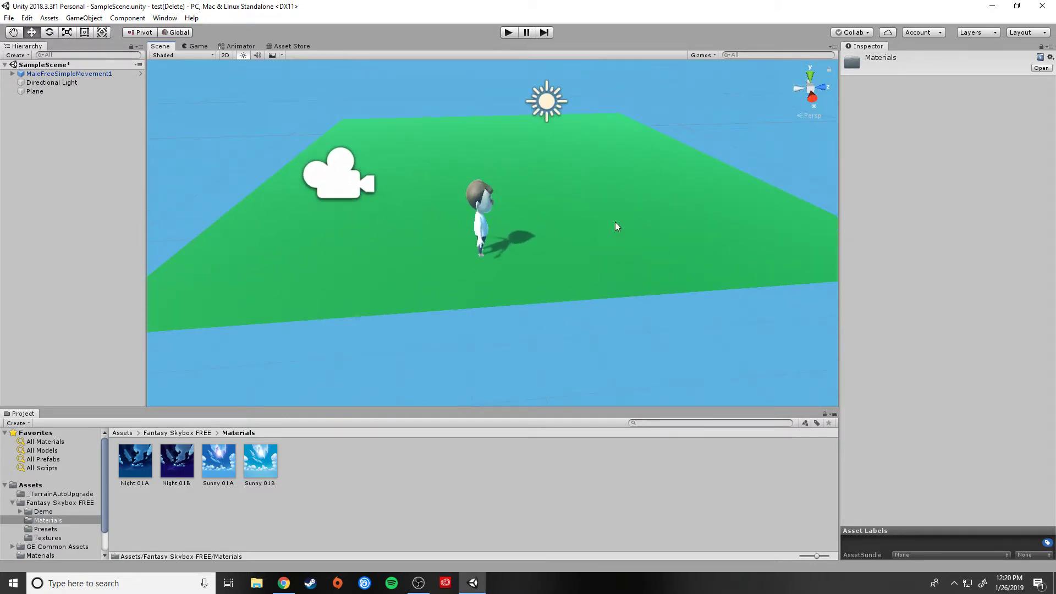
# Search All Assets in the Asset Store for grass and review the Grass texture package by Walker Boys Studio.
pyautogui.click(269, 47)
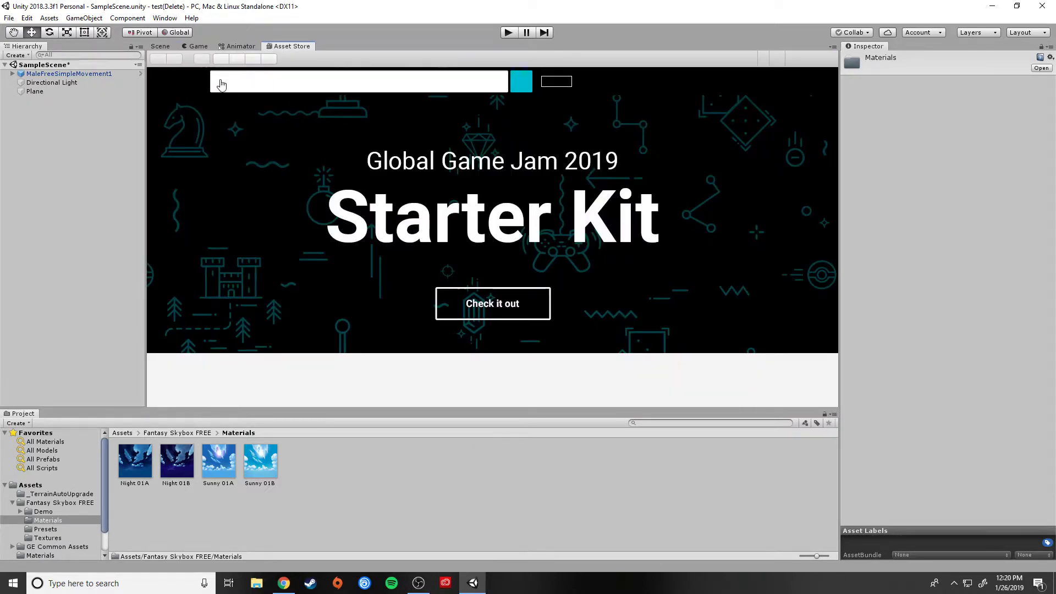
pyautogui.click(199, 83)
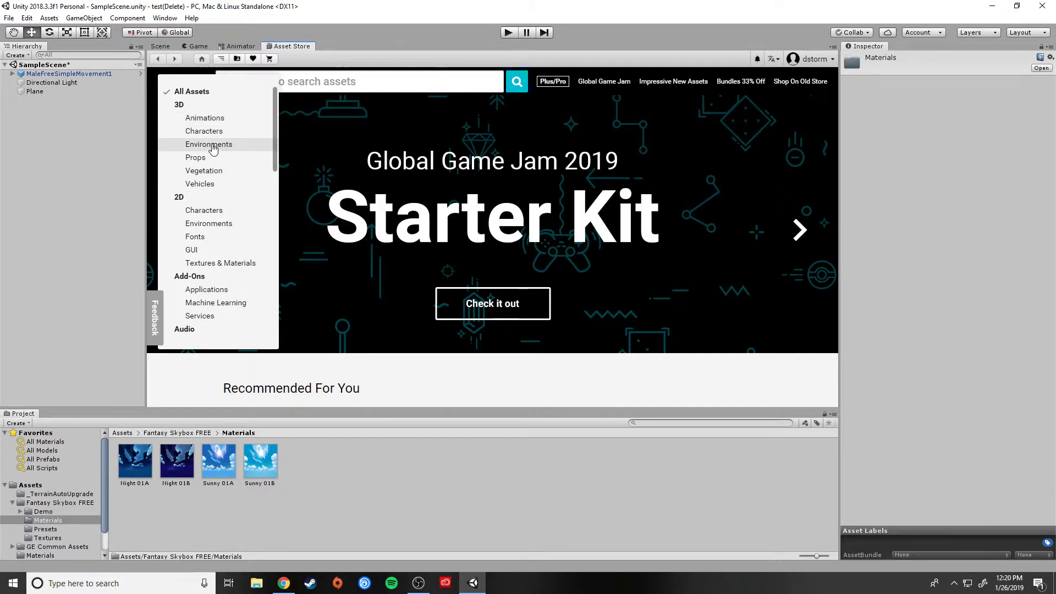
pyautogui.click(212, 145)
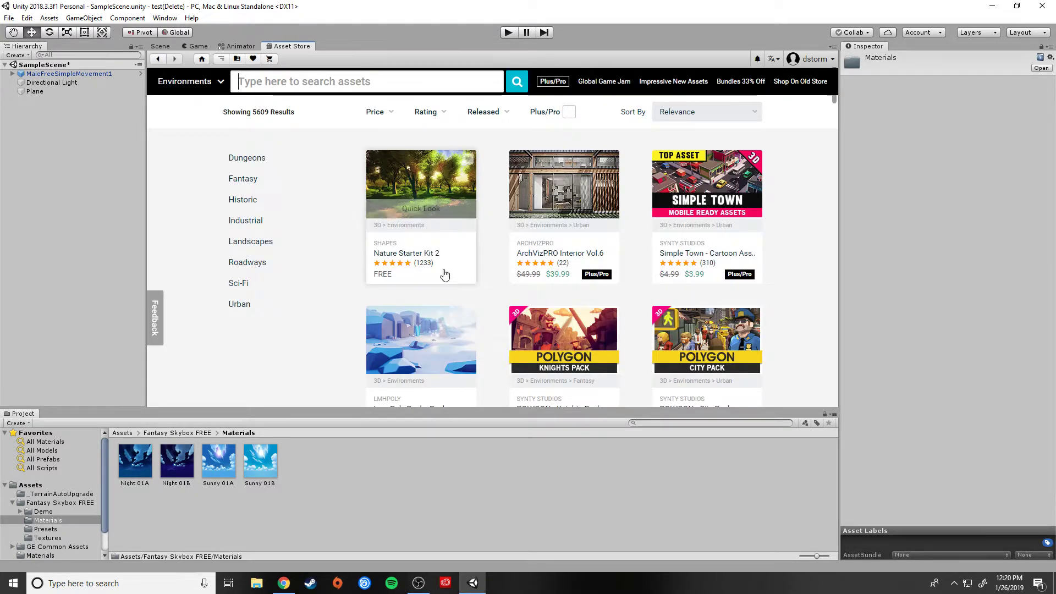
pyautogui.click(212, 83)
pyautogui.click(190, 92)
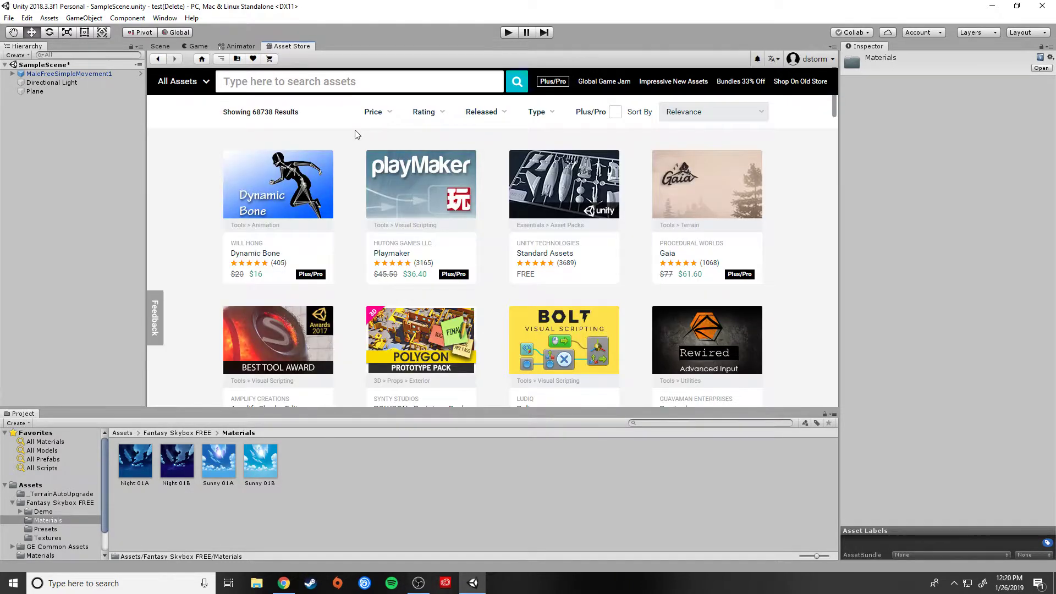
pyautogui.write('grass')
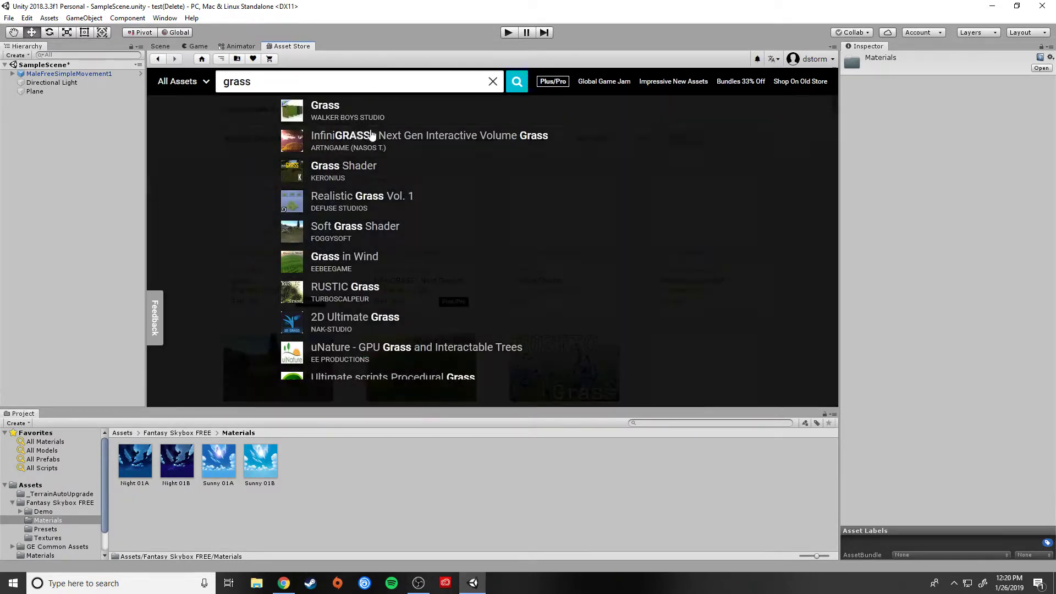
pyautogui.click(341, 112)
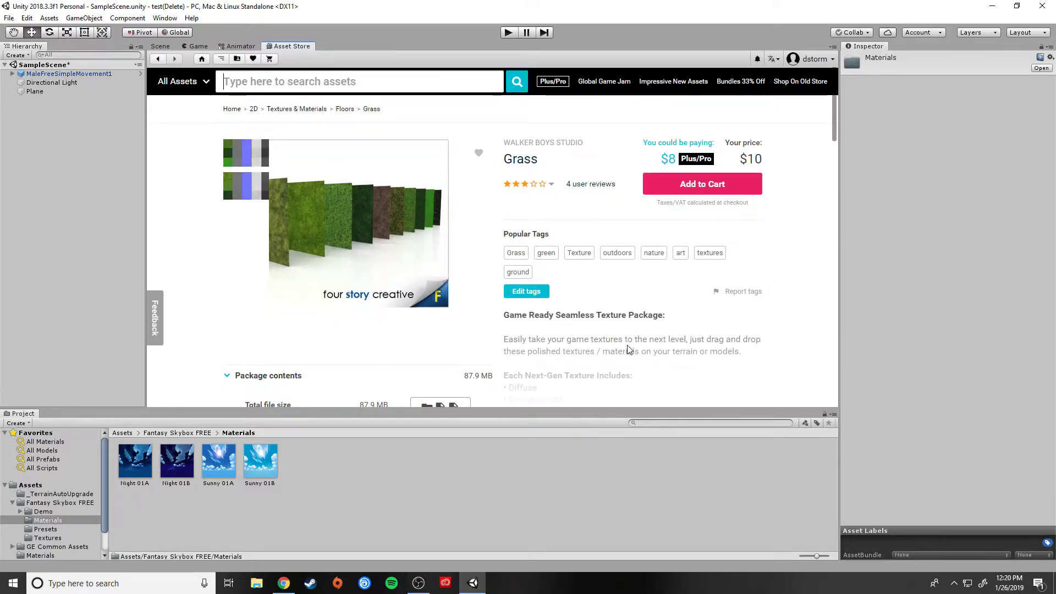
pyautogui.scroll(-2, 626, 343)
pyautogui.scroll(1, 610, 337)
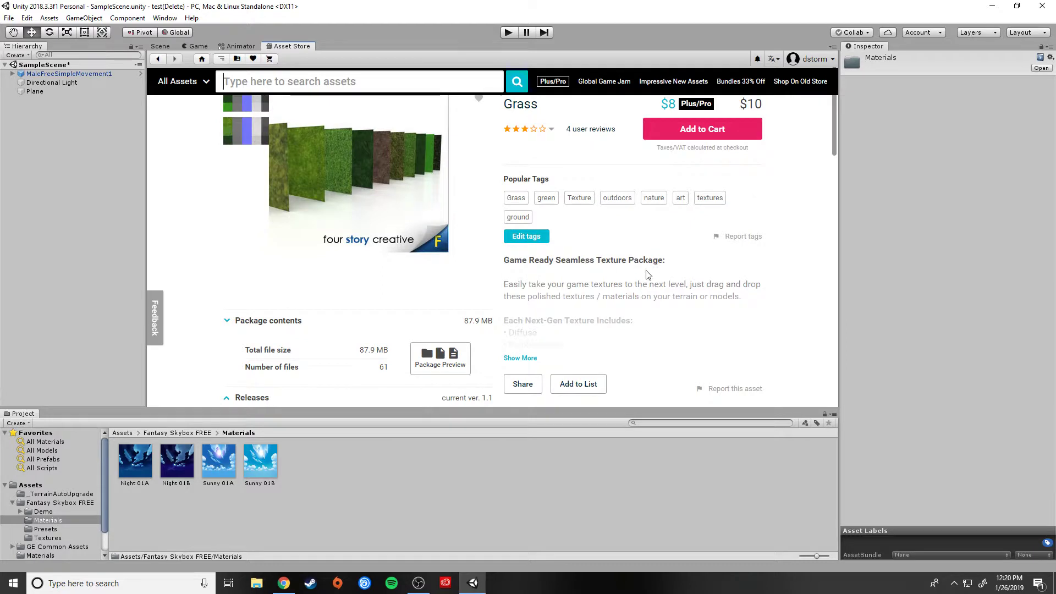
pyautogui.scroll(1, 389, 222)
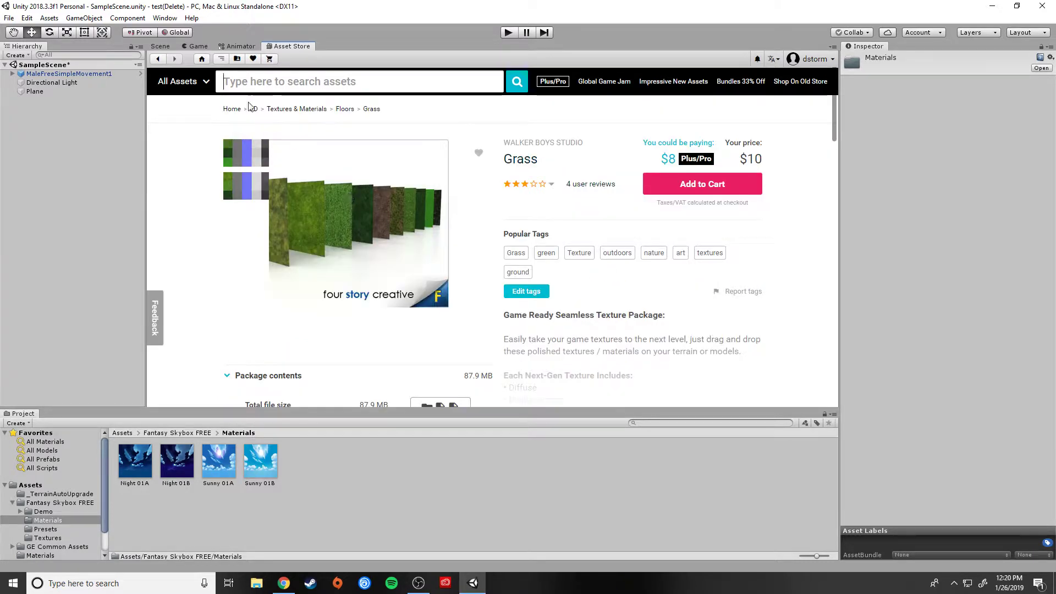
# Search the Asset Store for "textures" and limit the price range to $0.
pyautogui.click(301, 85)
pyautogui.write('textures')
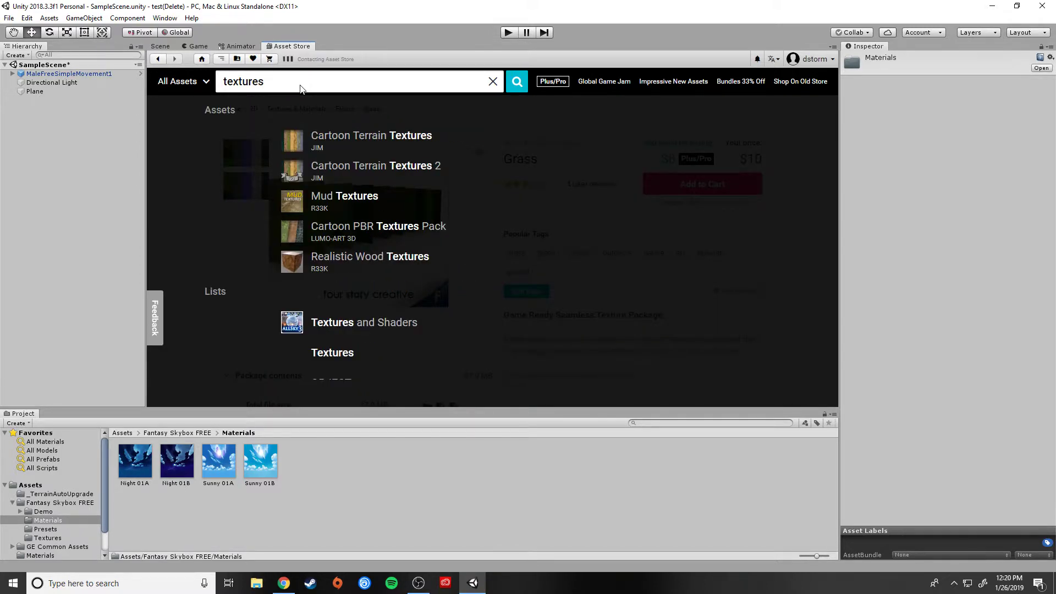
pyautogui.press('Return')
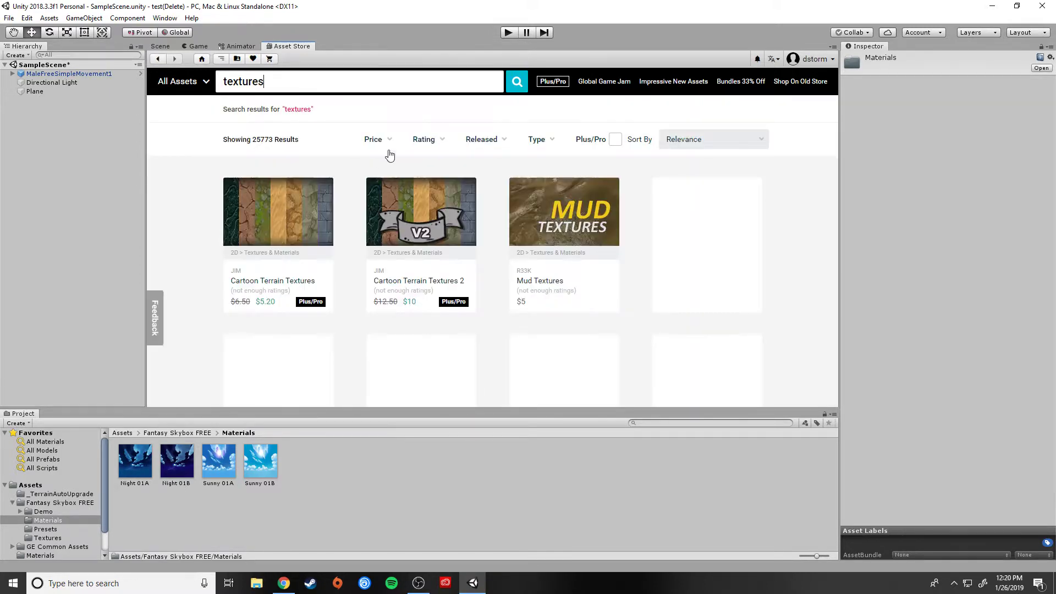
pyautogui.click(381, 145)
pyautogui.moveTo(511, 220); pyautogui.dragTo(382, 220)
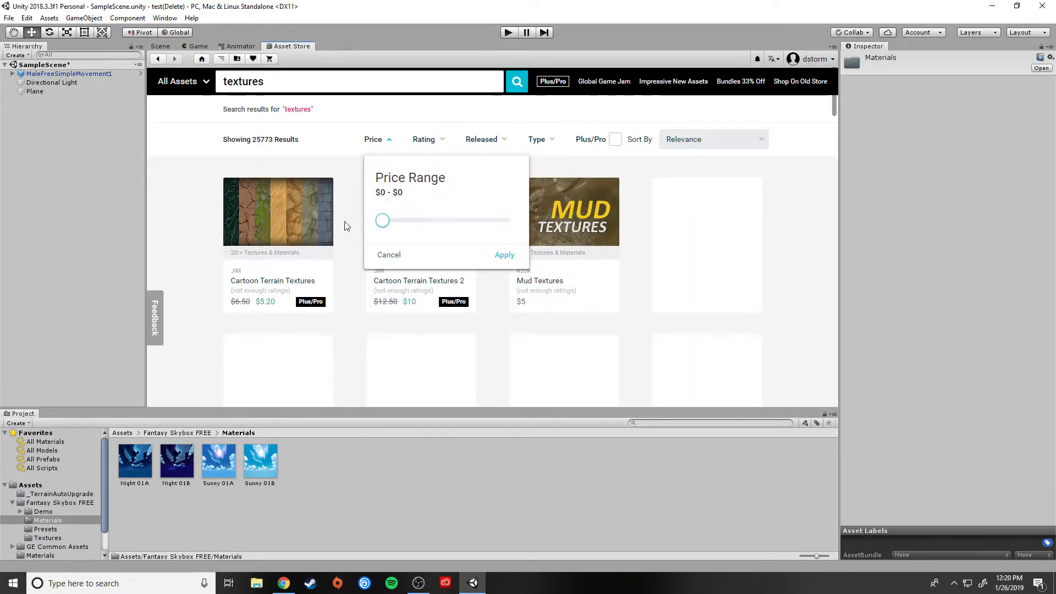
pyautogui.click(504, 254)
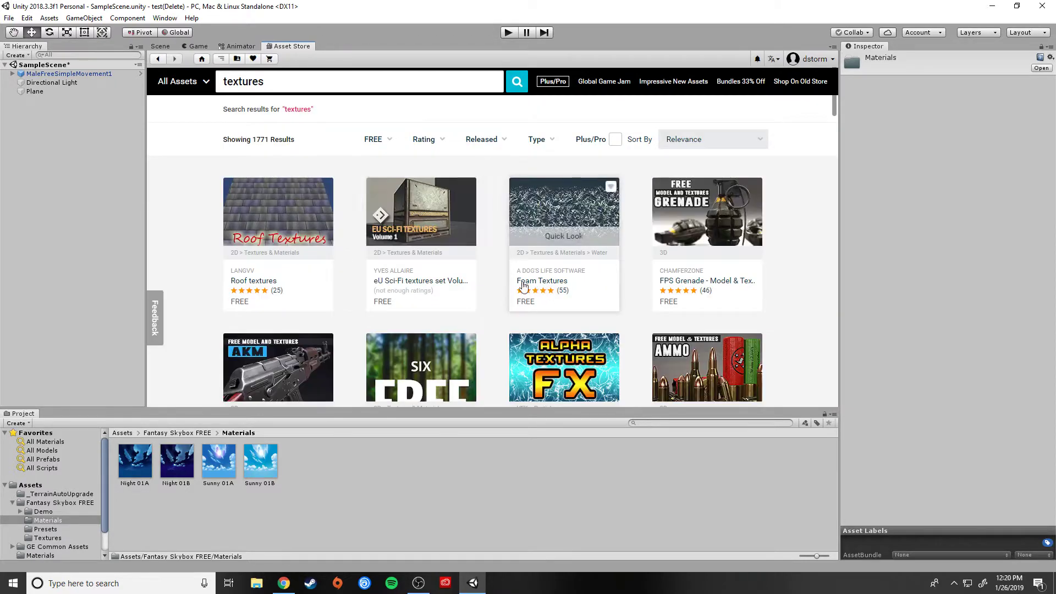
# Look through the free texture results for a ground texture and open the Hand Painted Textures asset page.
pyautogui.scroll(-2, 539, 291)
pyautogui.scroll(-3, 485, 282)
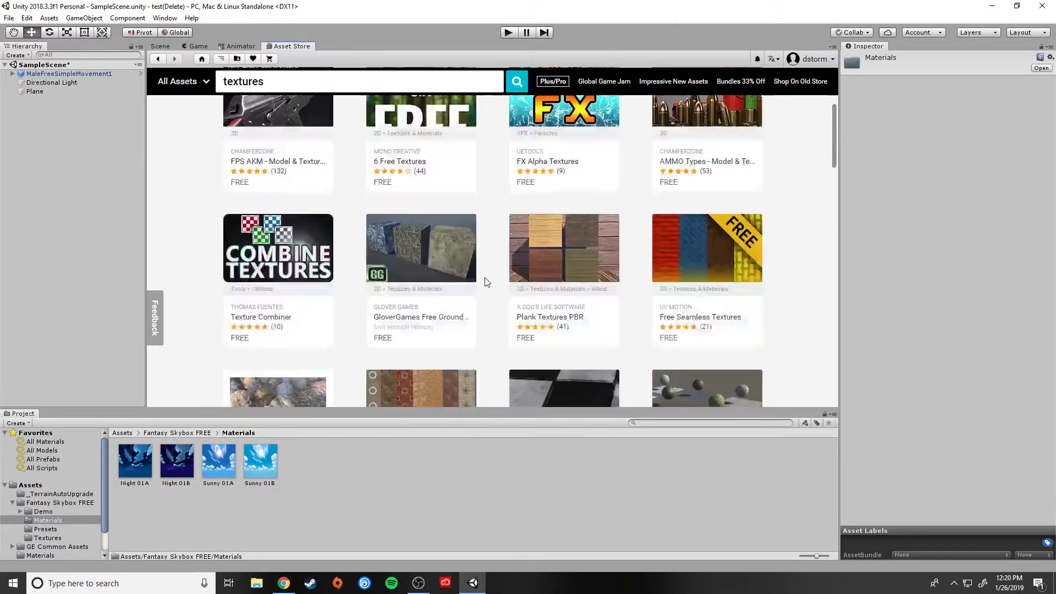
pyautogui.scroll(-5, 486, 282)
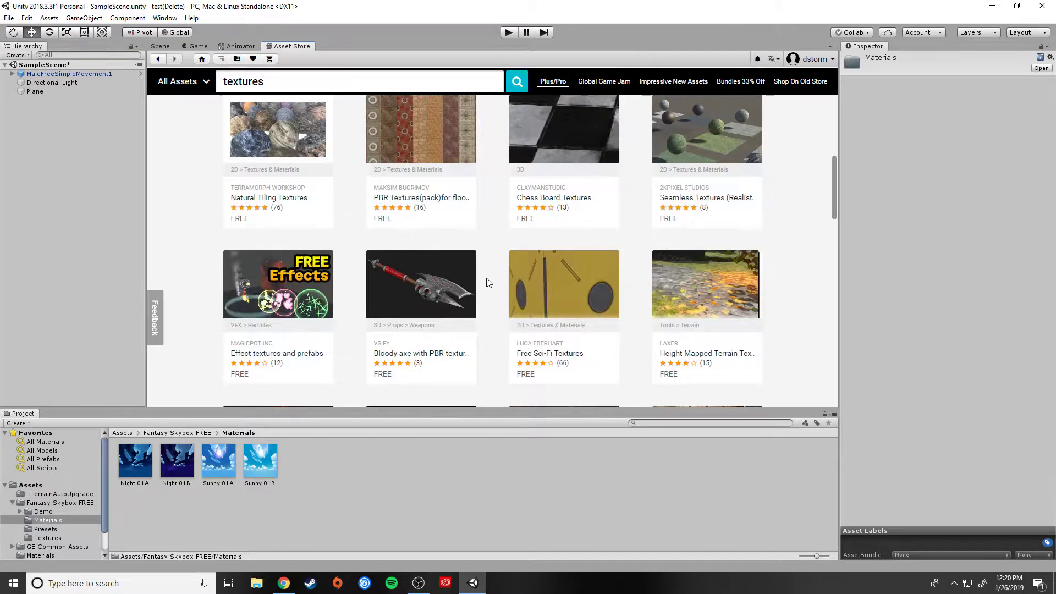
pyautogui.scroll(-4, 487, 282)
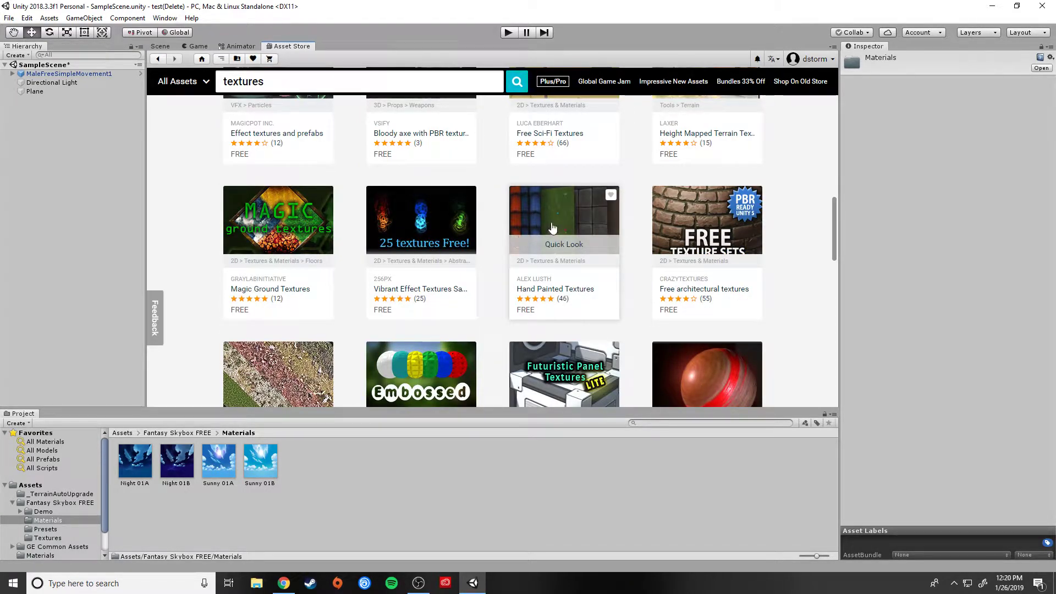
pyautogui.click(563, 268)
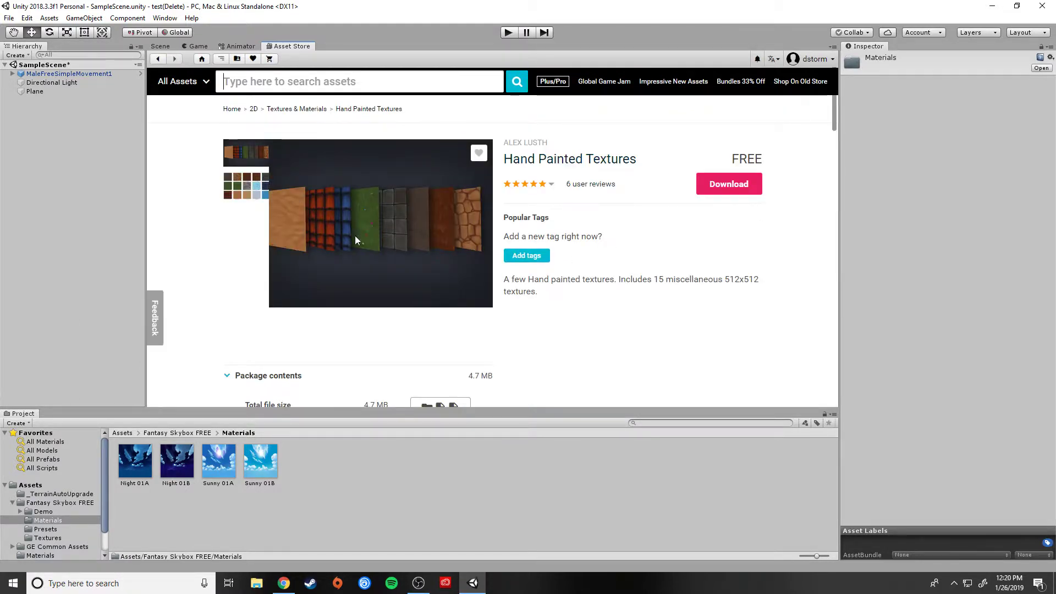
# Download the Hand Painted Textures package and import all of its files into the project.
pyautogui.click(727, 186)
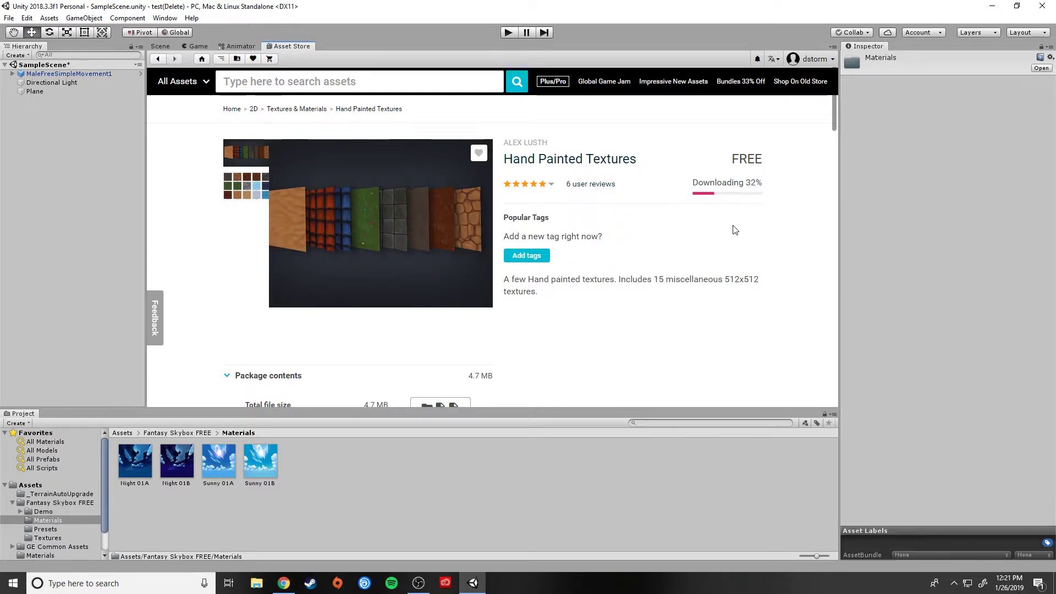
pyautogui.click(730, 185)
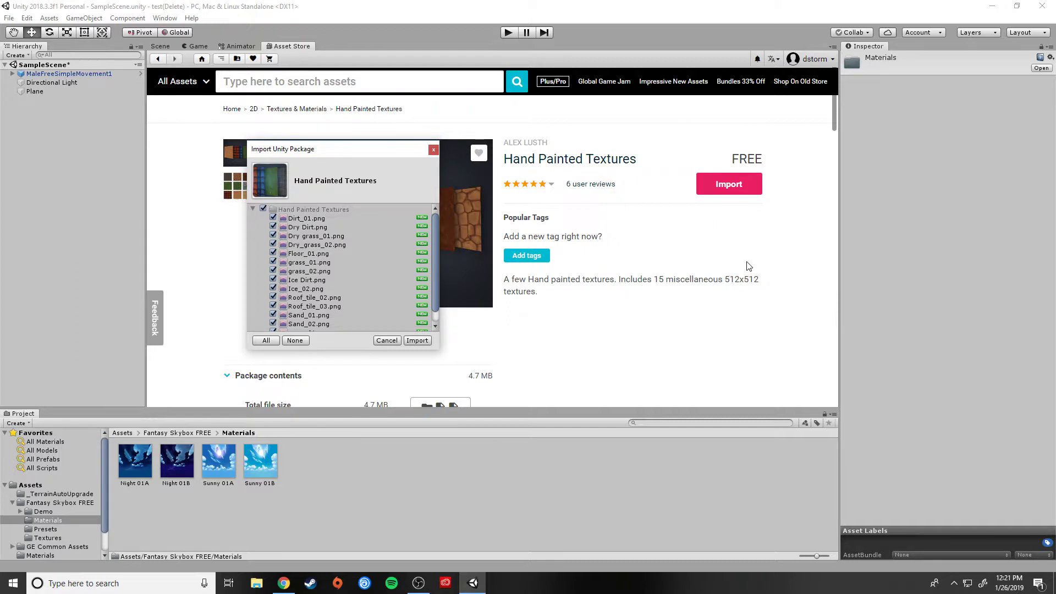
pyautogui.click(417, 340)
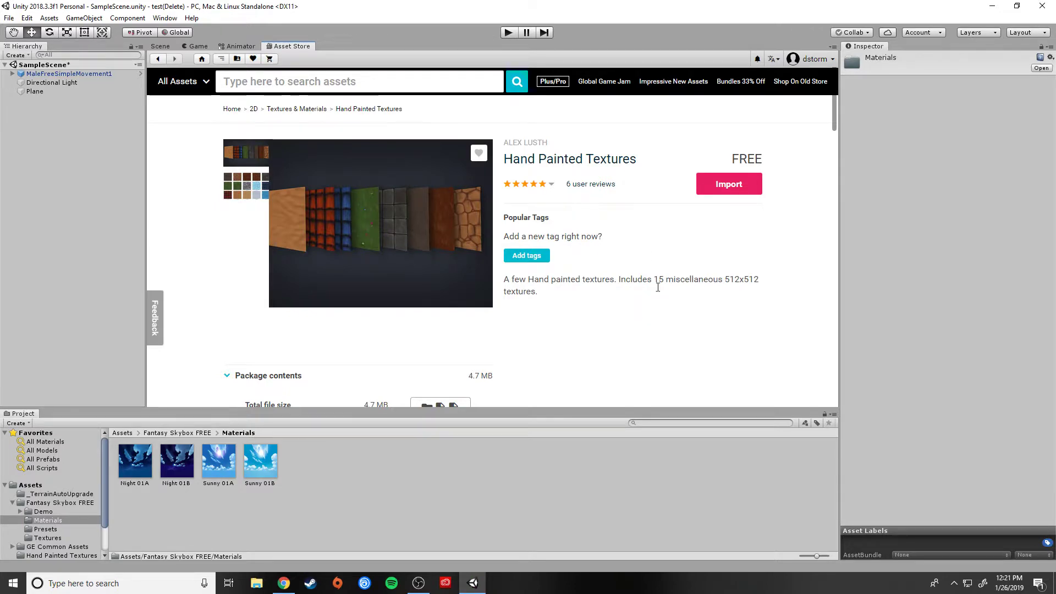
pyautogui.scroll(-2, 623, 321)
pyautogui.scroll(2, 621, 321)
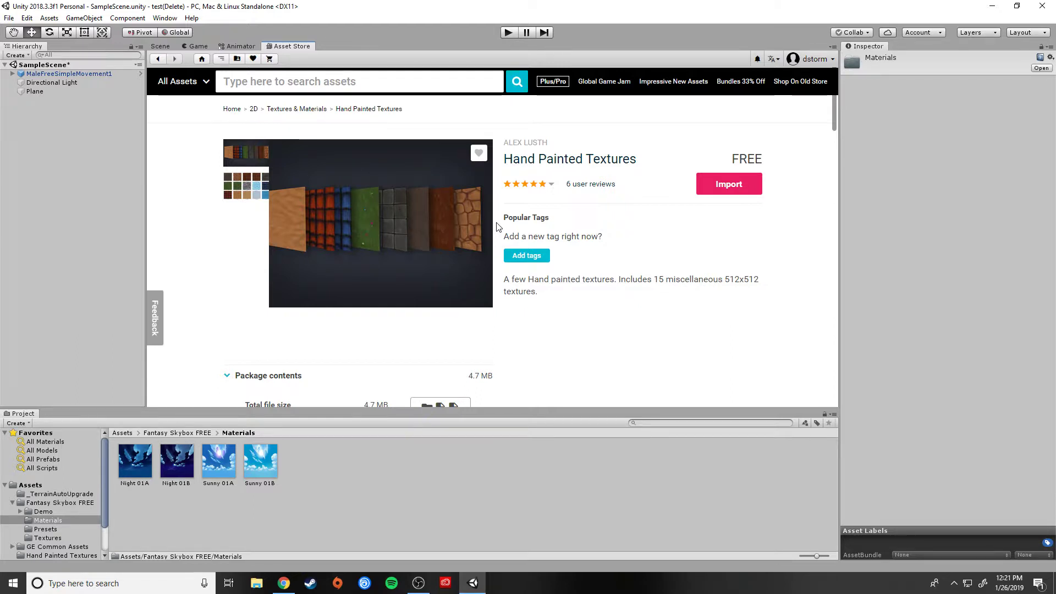
# Apply the grass_02 texture from the Hand Painted Textures folder to the ground plane in the scene.
pyautogui.click(161, 46)
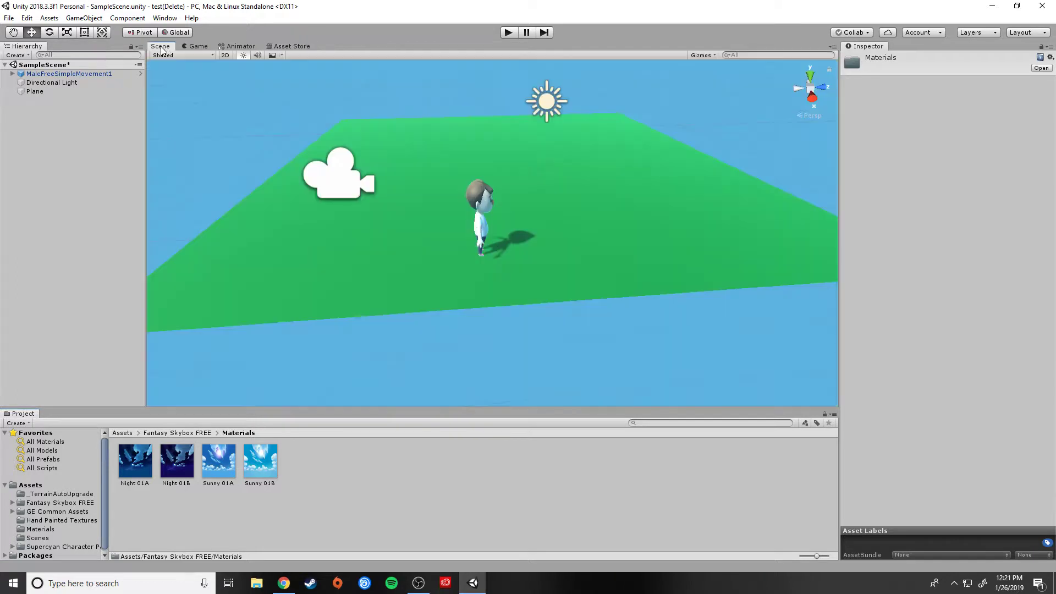
pyautogui.scroll(-1, 40, 530)
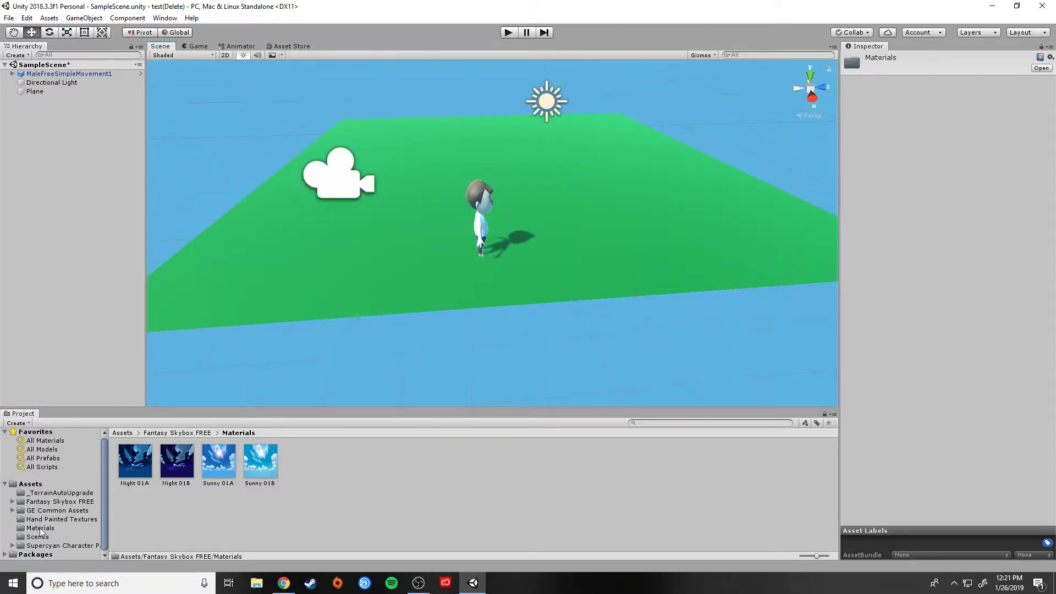
pyautogui.click(40, 520)
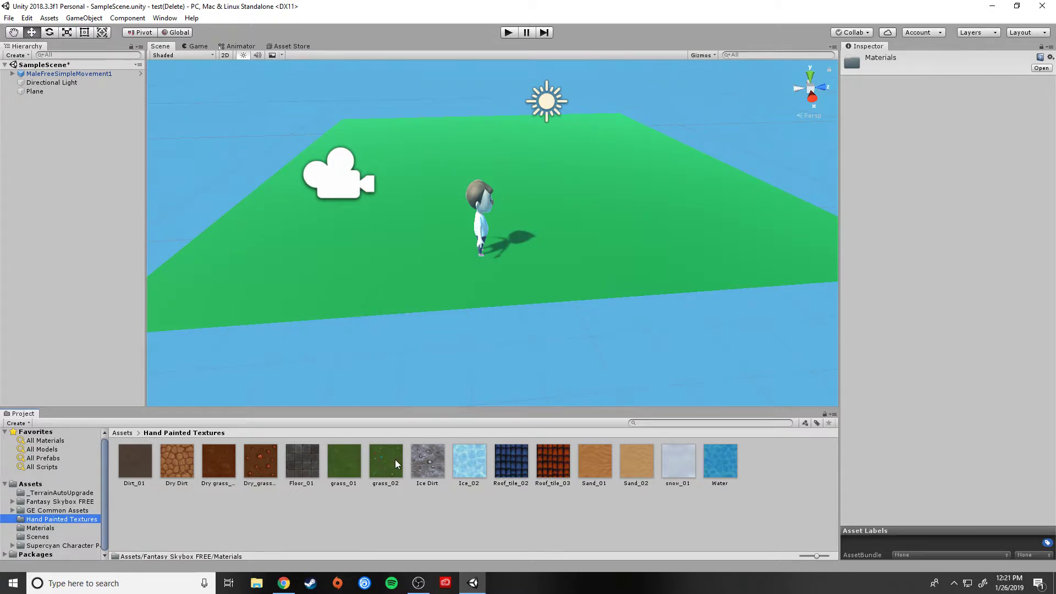
pyautogui.moveTo(368, 464); pyautogui.dragTo(402, 269)
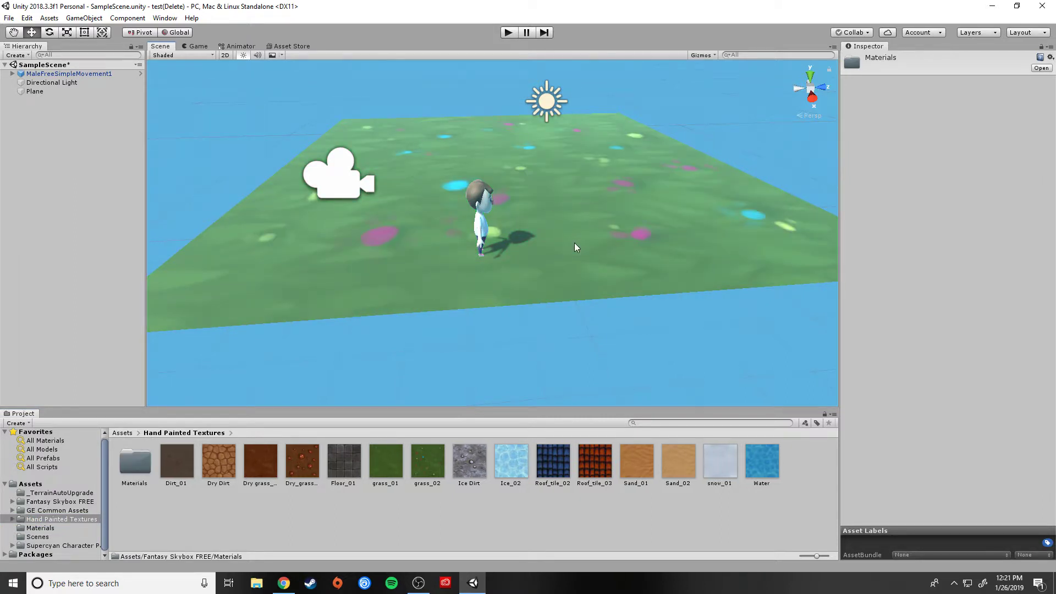
# Open the plane's grass_02 material and set its main tiling to 5 in X and 5 in Y.
pyautogui.click(624, 258)
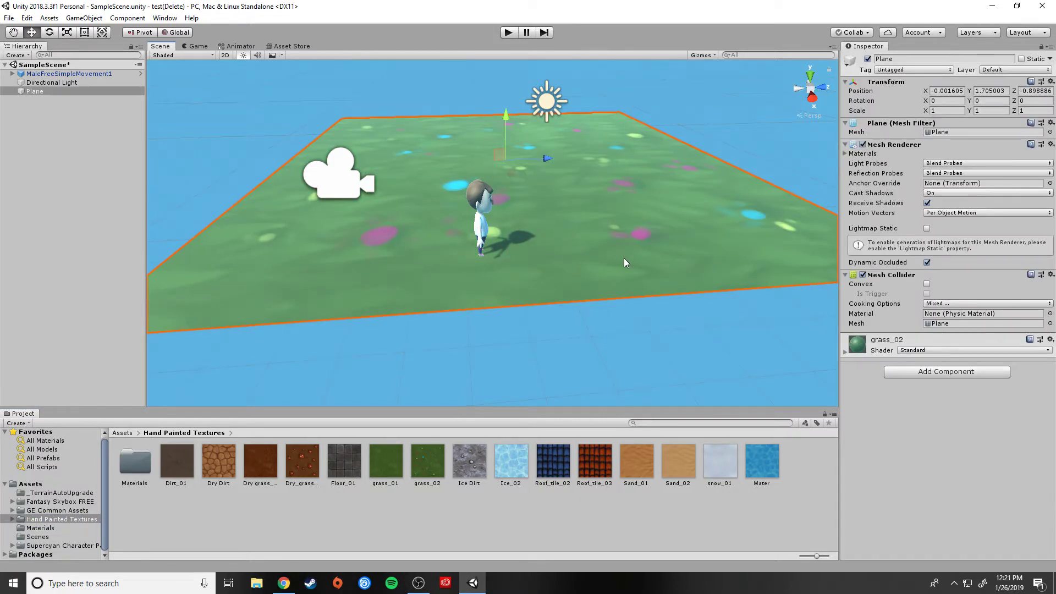
pyautogui.click(425, 467)
pyautogui.doubleClick(127, 463)
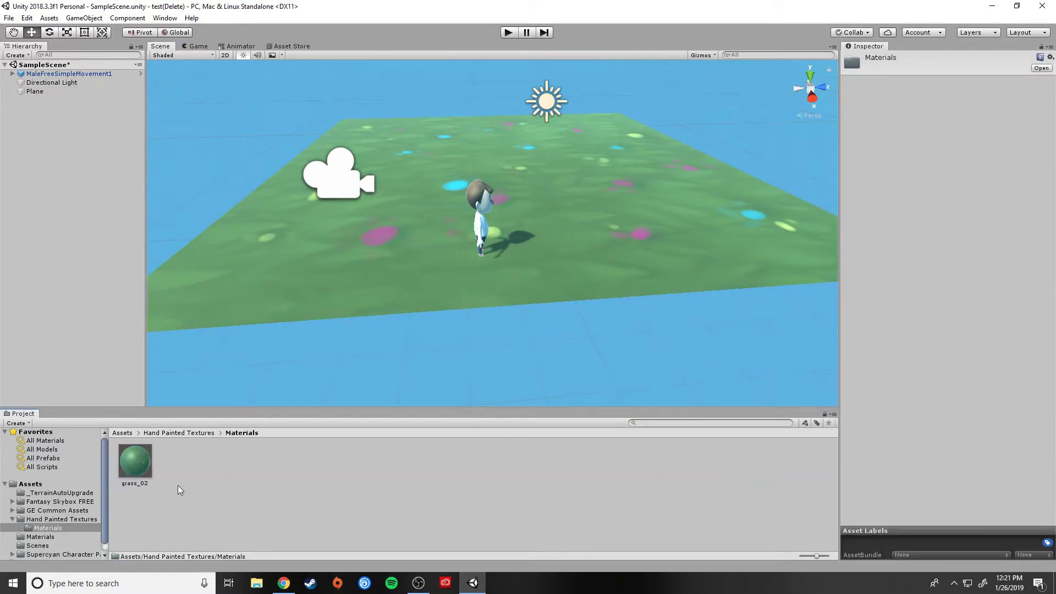
pyautogui.moveTo(135, 461); pyautogui.dragTo(294, 340)
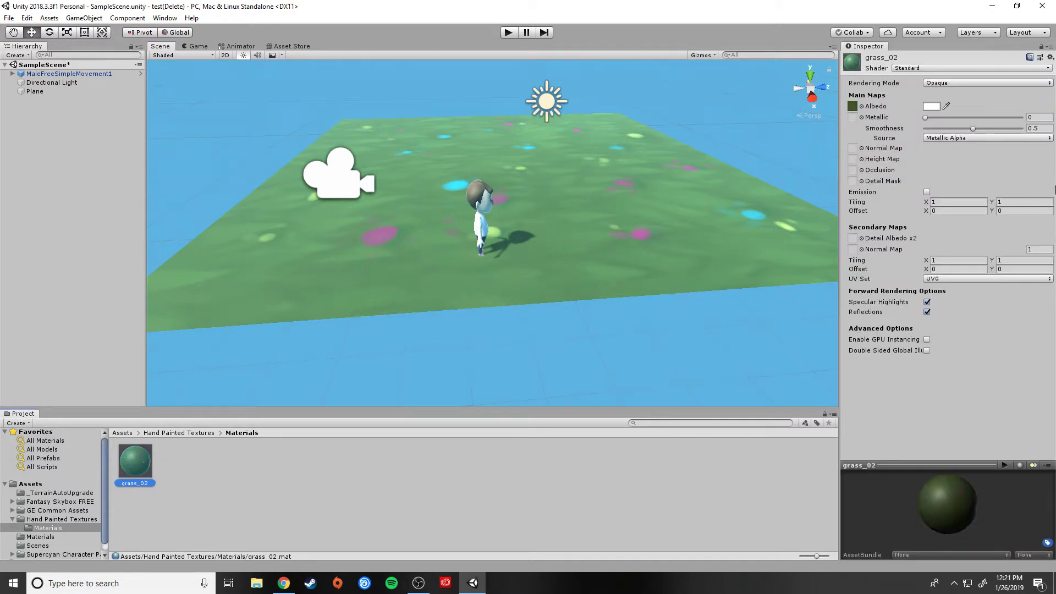
pyautogui.click(943, 201)
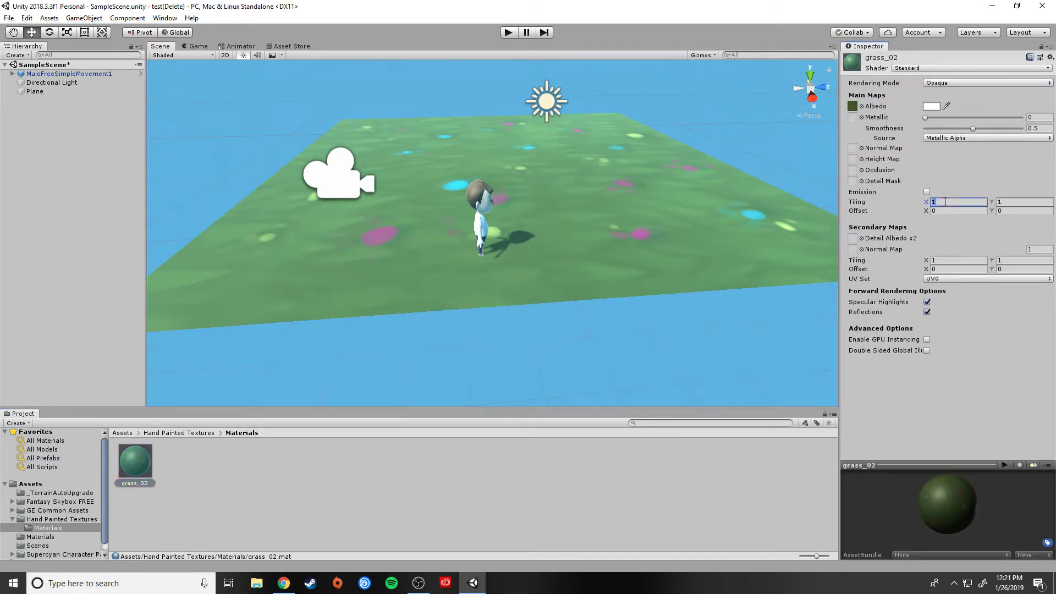
pyautogui.write('10')
pyautogui.press('Tab')
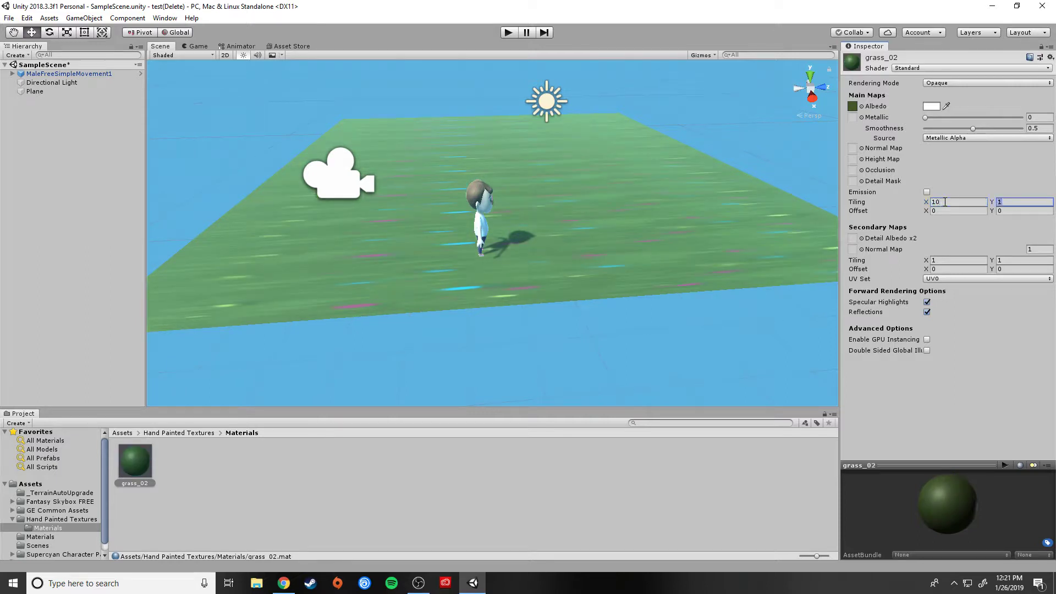
pyautogui.write('10')
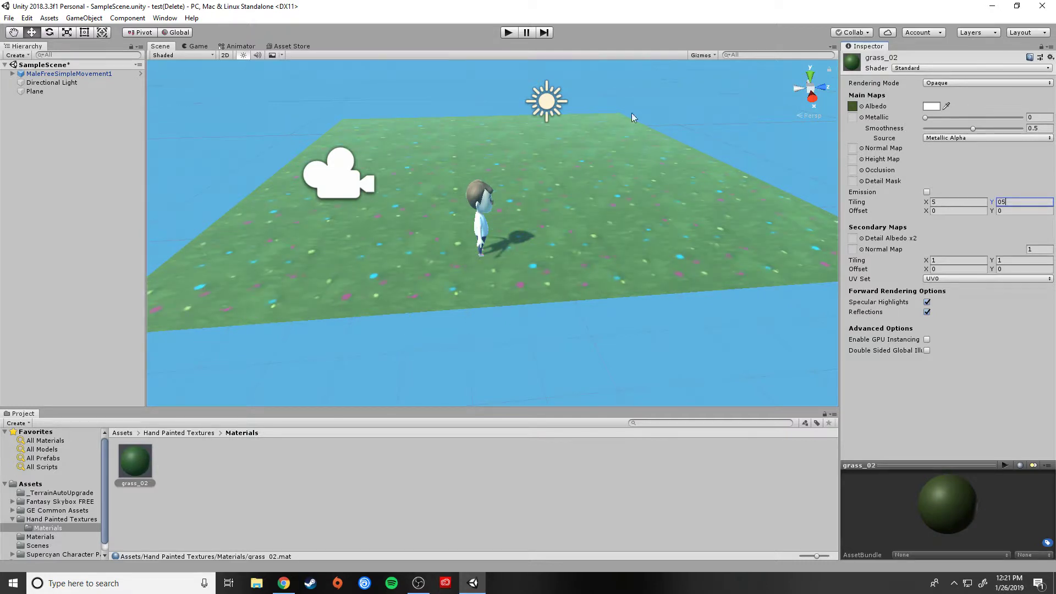
# Test the tiled grass ground in play mode by running the character forward, and stop playing.
pyautogui.click(508, 32)
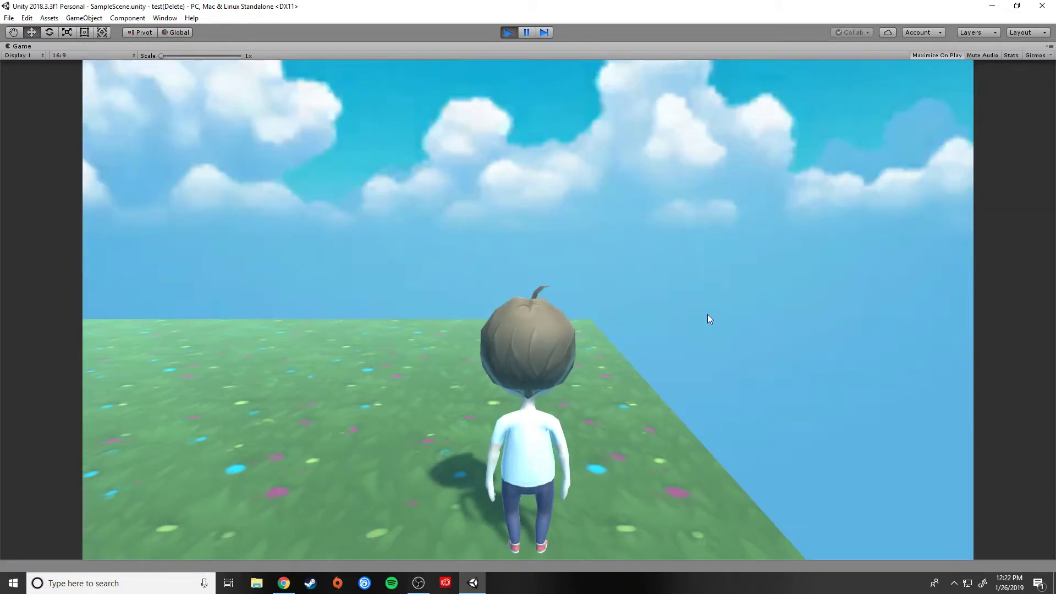
pyautogui.press('w')
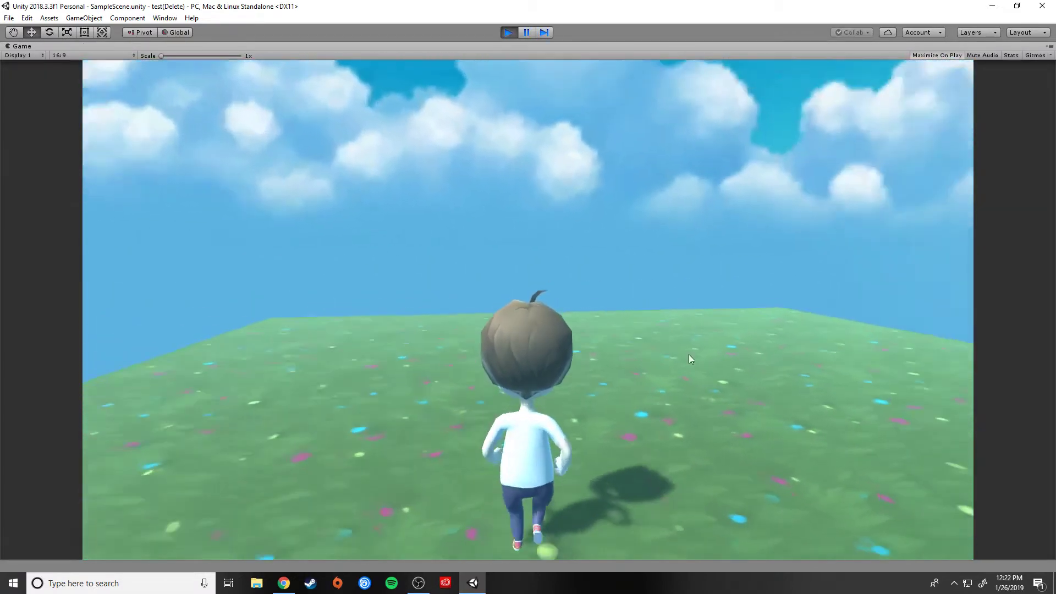
pyautogui.click(514, 34)
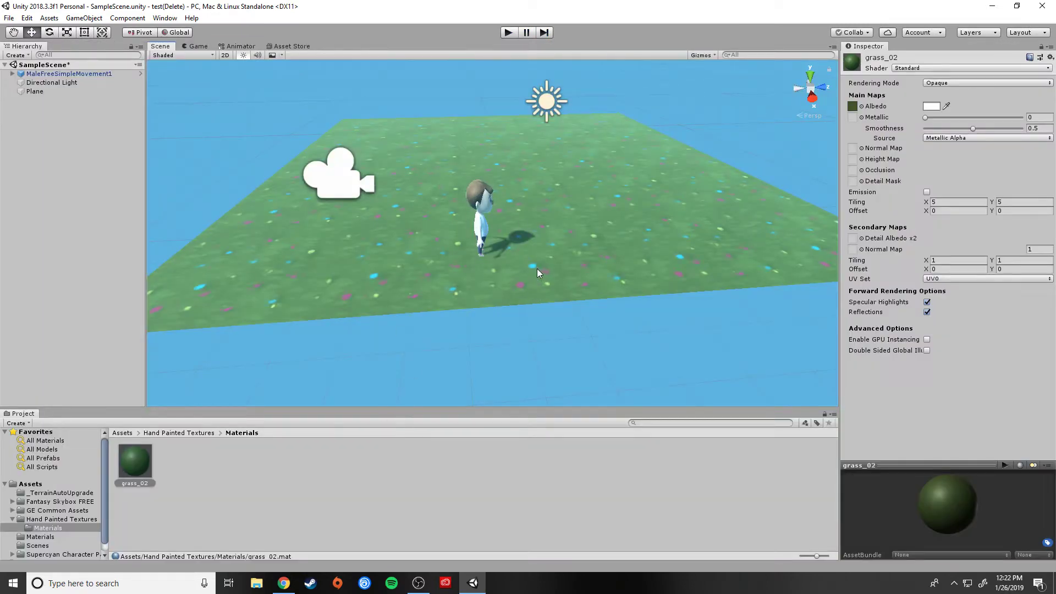
# Apply the grass_01 texture to the ground plane and set the grass_02 material's main tiling to 10 by 10.
pyautogui.click(42, 519)
pyautogui.moveTo(385, 478); pyautogui.dragTo(398, 245)
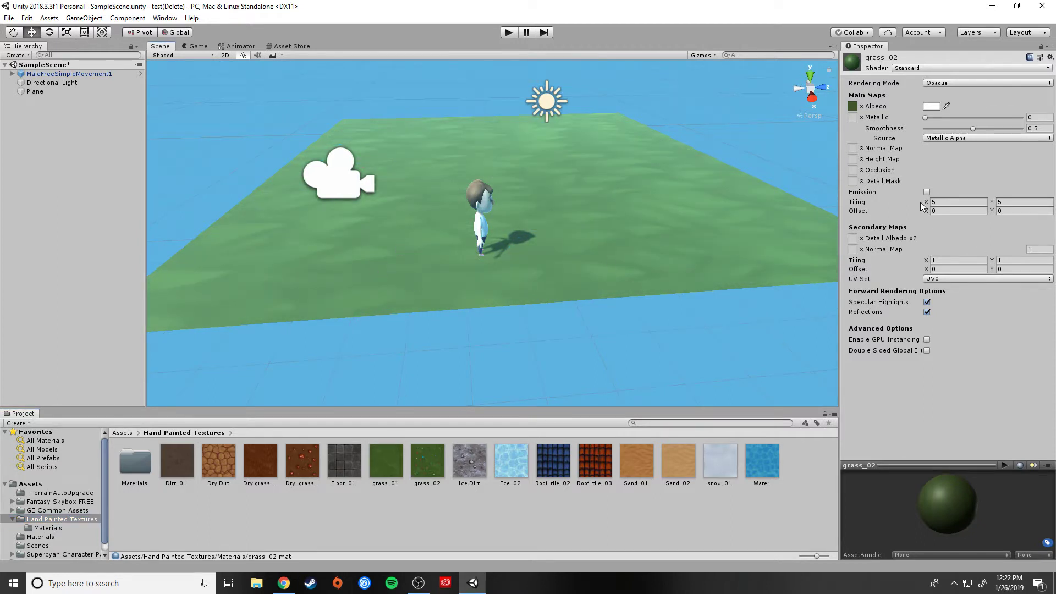
pyautogui.click(940, 202)
pyautogui.write('10')
pyautogui.press('Tab')
pyautogui.write('10')
# Set the grass_02 material's secondary maps tiling to 10 by 10 and its main tiling to 100 by 100.
pyautogui.doubleClick(146, 468)
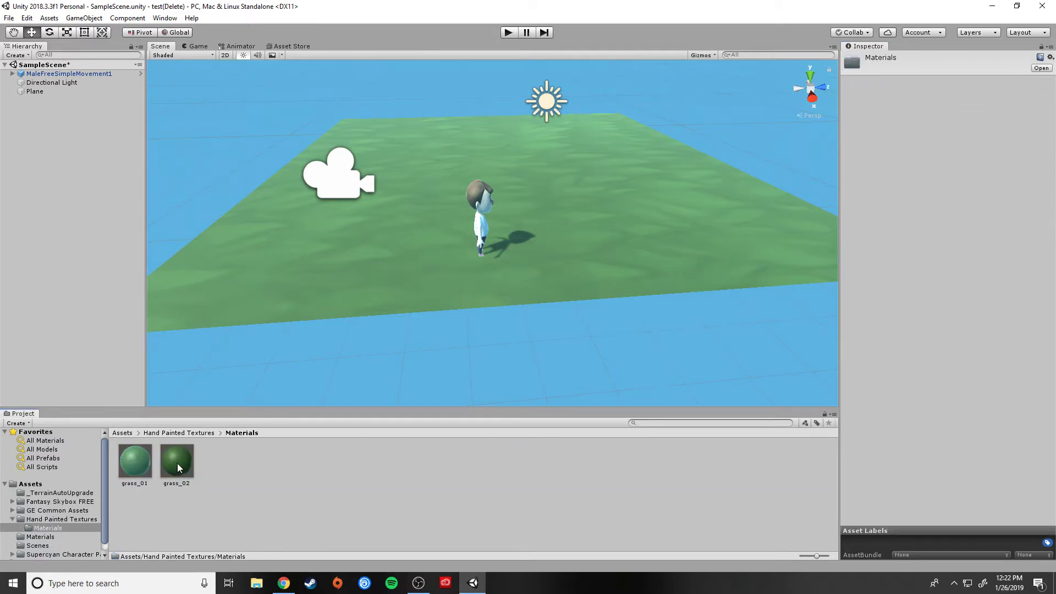
pyautogui.click(177, 463)
pyautogui.click(943, 204)
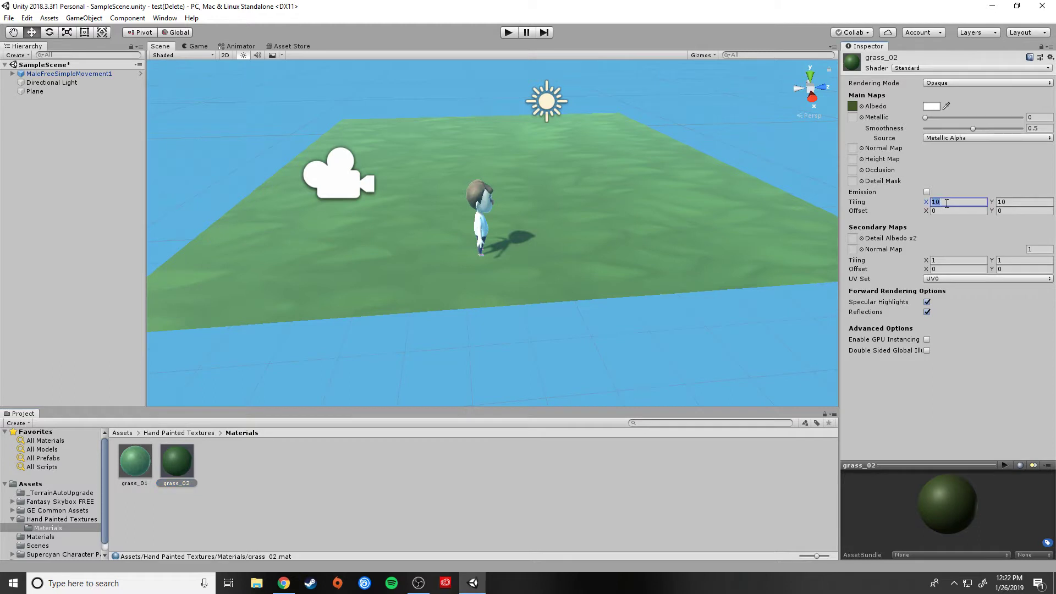
pyautogui.click(945, 259)
pyautogui.write('10')
pyautogui.press('Tab')
pyautogui.click(958, 194)
pyautogui.click(929, 191)
pyautogui.click(953, 203)
pyautogui.write('100')
pyautogui.press('Tab')
pyautogui.write('1')
pyautogui.press('Tab')
# Test the ground plane in play mode by turning and running the character across it, and stop playing.
pyautogui.click(503, 36)
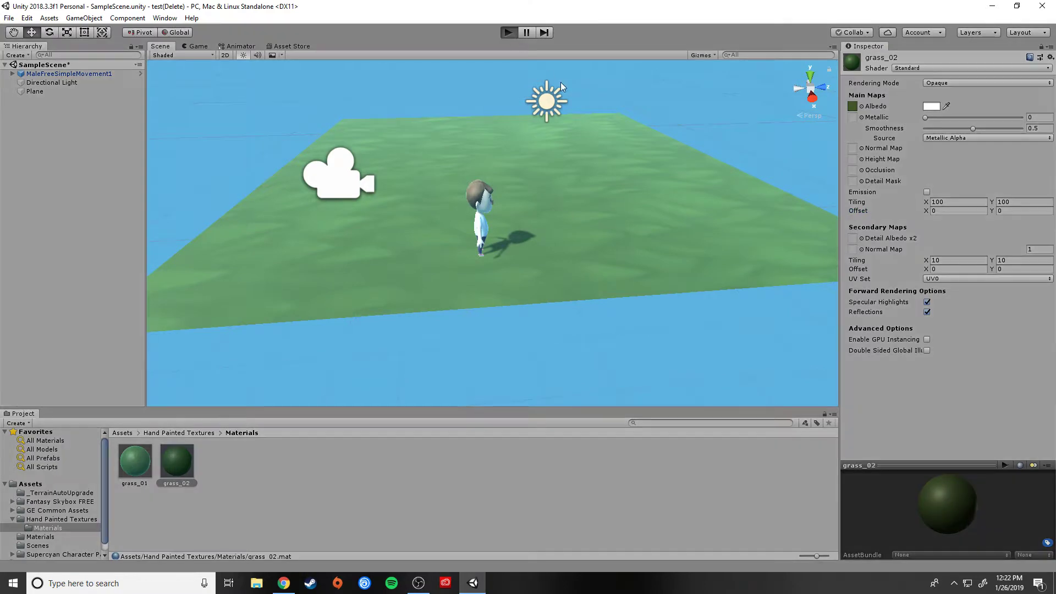
pyautogui.press('a')
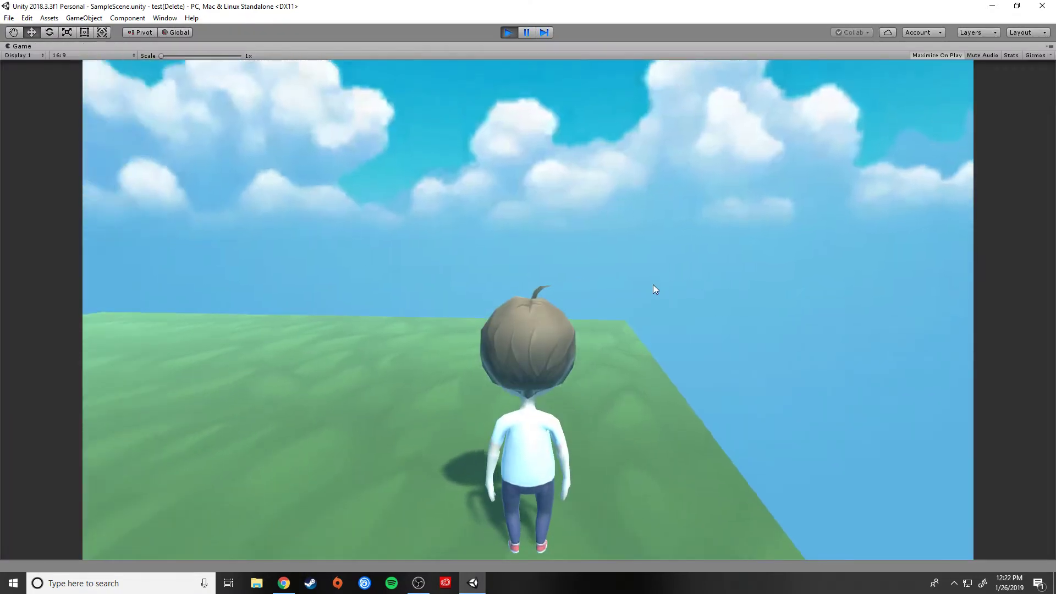
pyautogui.press('w')
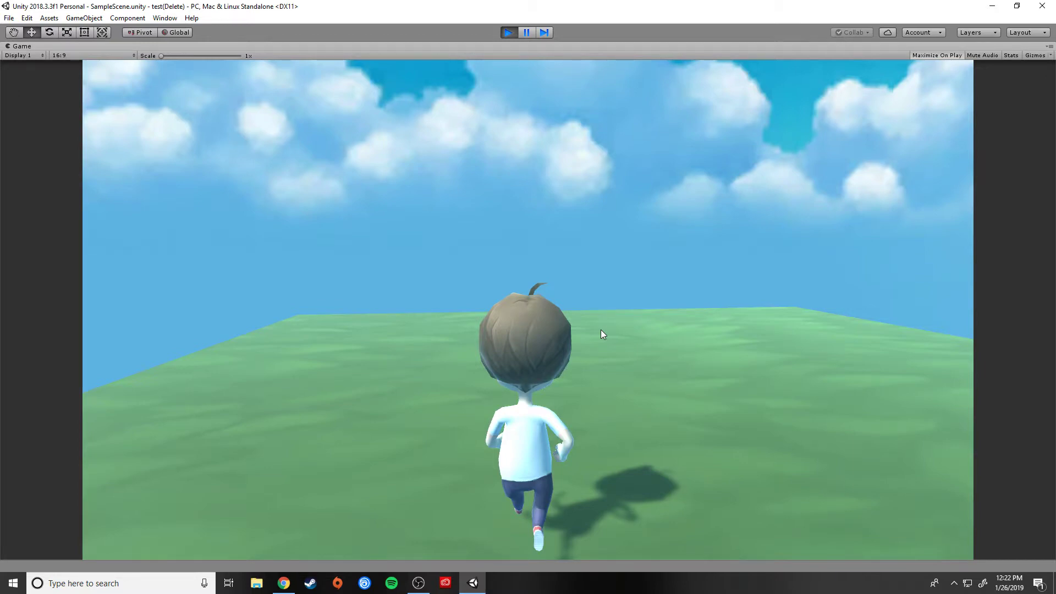
pyautogui.click(510, 32)
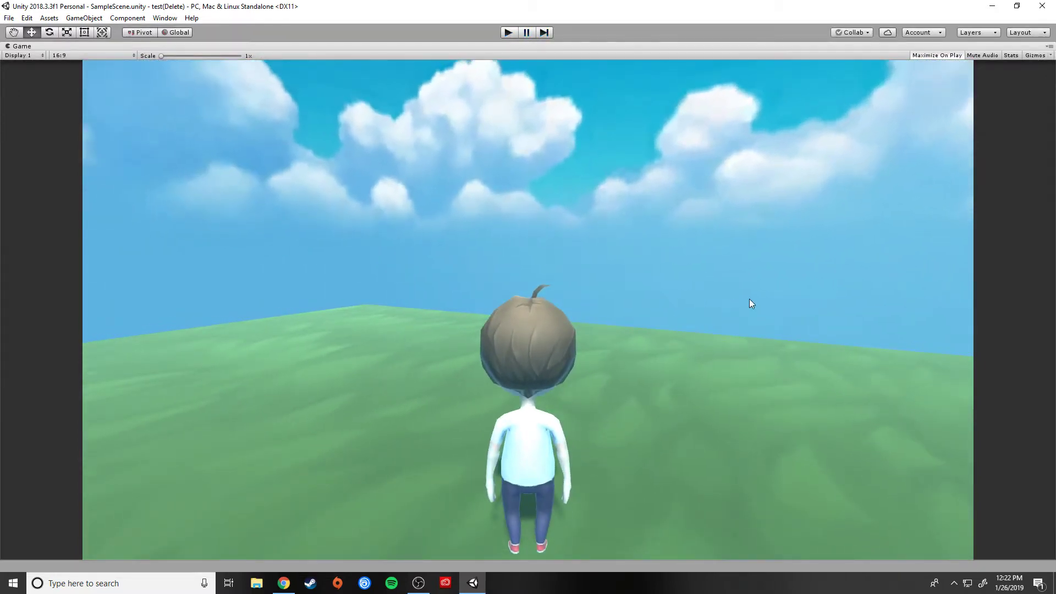
# Select the ground plane and review the Snap settings for movement, scale and rotation, leaving them as they are.
pyautogui.scroll(-5, 543, 280)
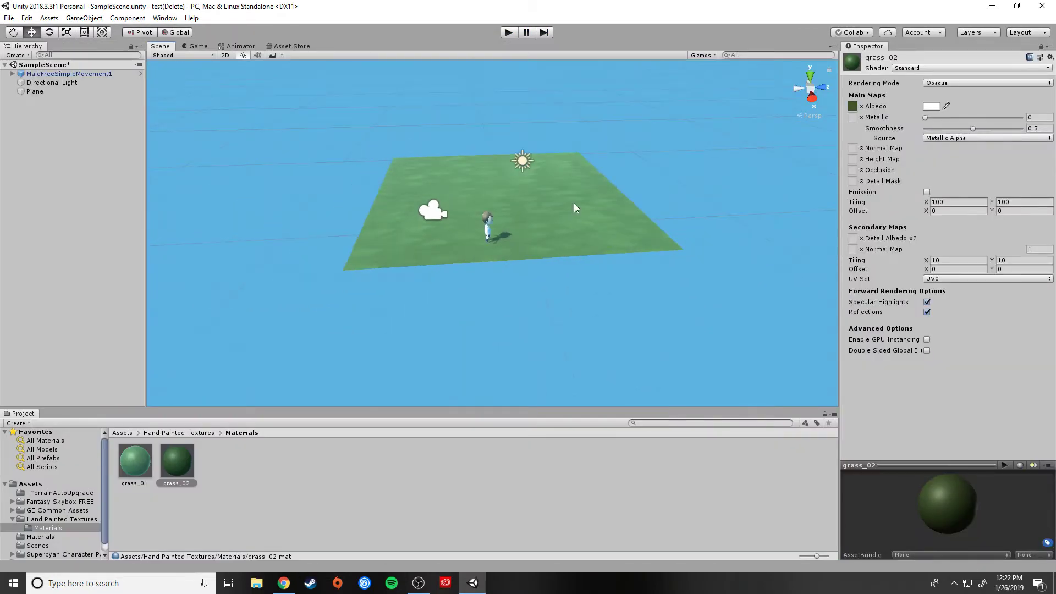
pyautogui.click(573, 203)
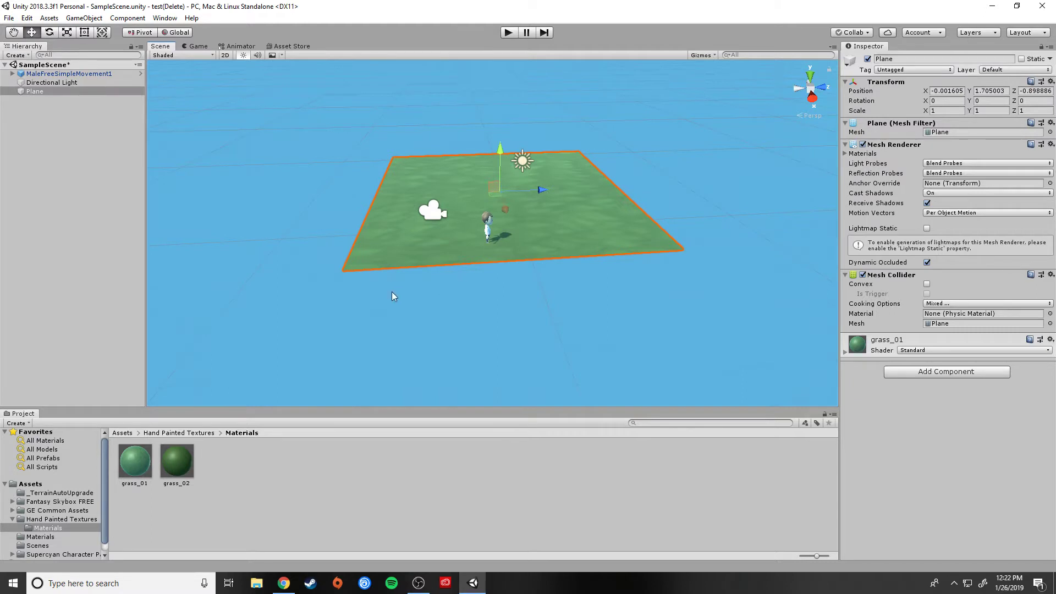
pyautogui.keyDown('alt'); pyautogui.moveTo(393, 297); pyautogui.dragTo(656, 312); pyautogui.keyUp('alt')
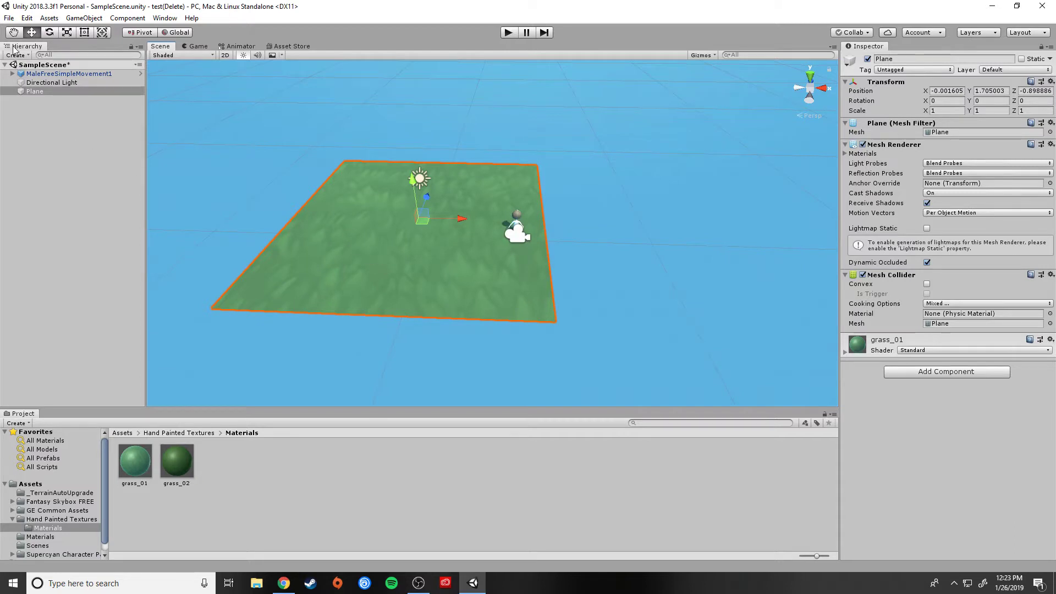
pyautogui.click(9, 17)
pyautogui.click(27, 17)
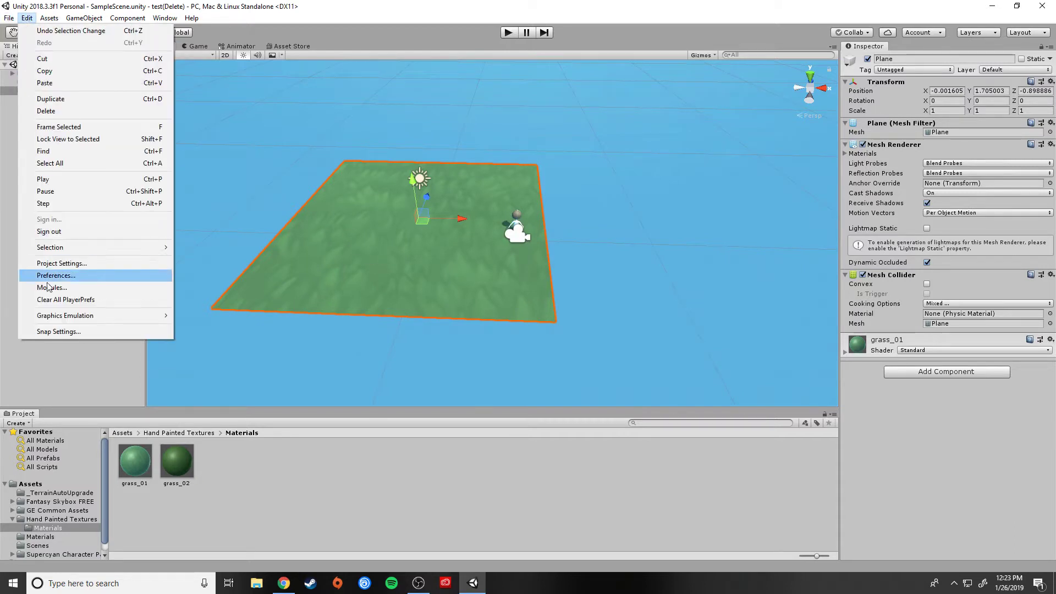
pyautogui.click(60, 331)
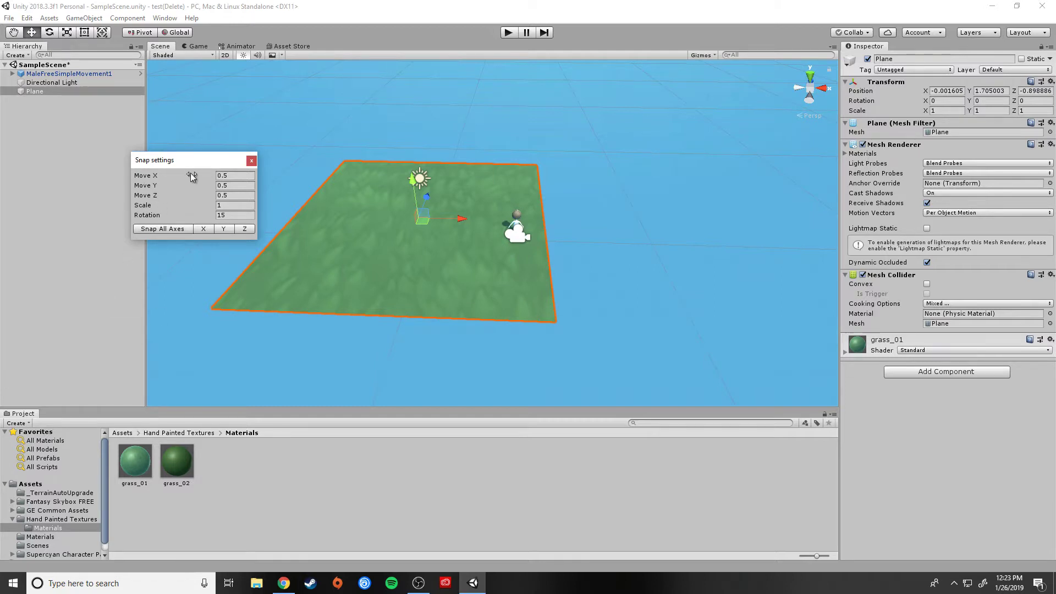
pyautogui.moveTo(202, 164); pyautogui.dragTo(218, 162)
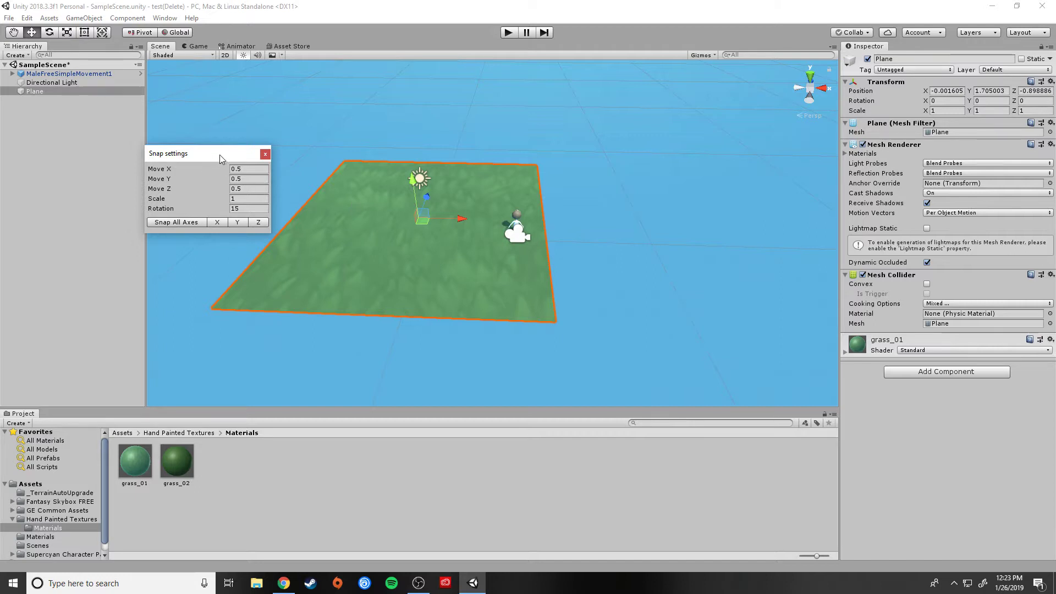
pyautogui.moveTo(219, 154); pyautogui.dragTo(176, 151)
pyautogui.click(443, 256)
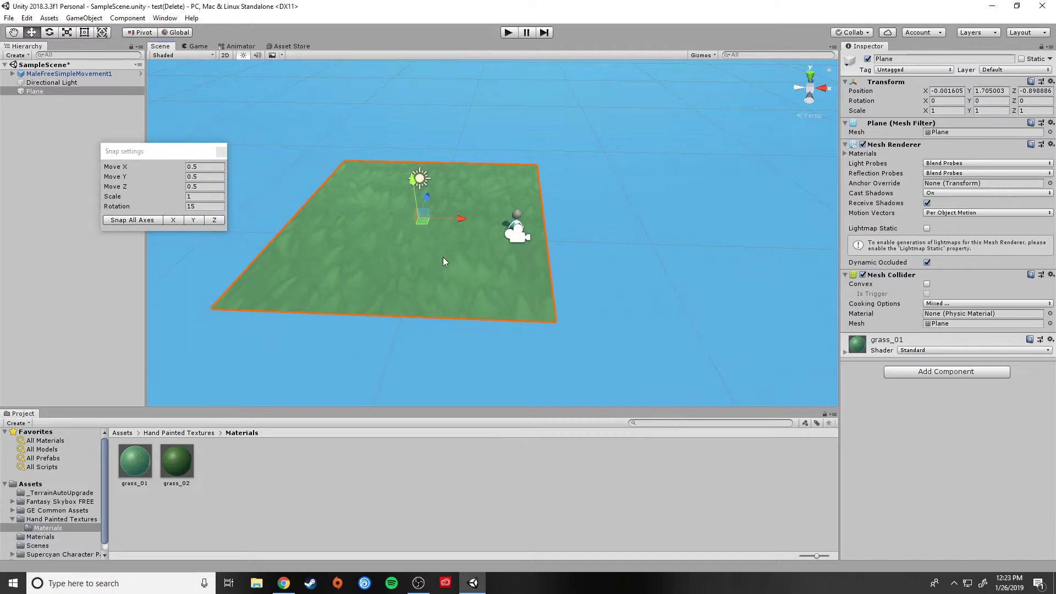
pyautogui.click(221, 151)
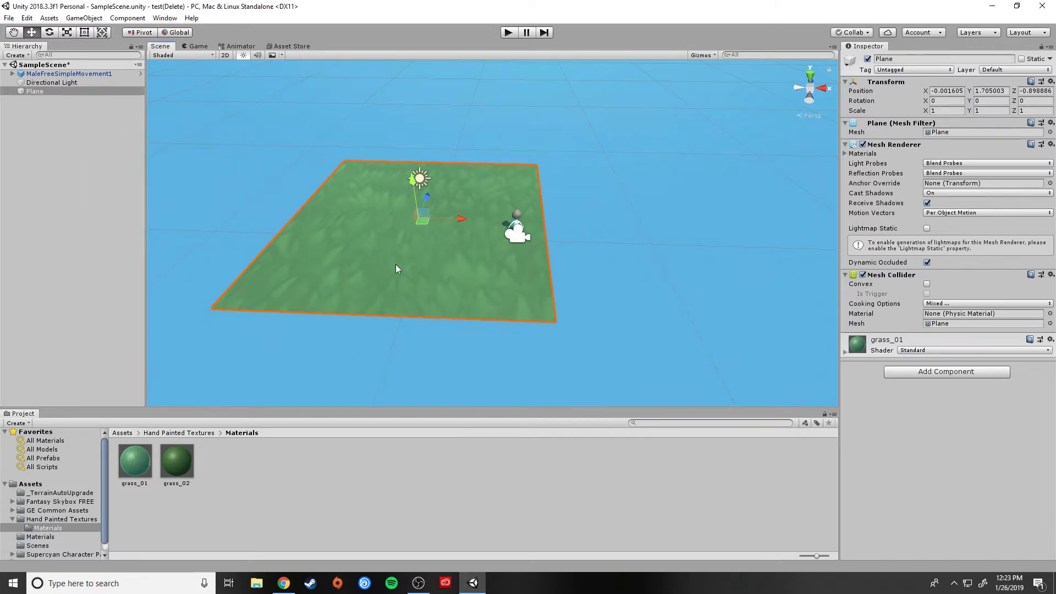
# Duplicate the selected ground plane.
pyautogui.hotkey('ctrl', 'd')
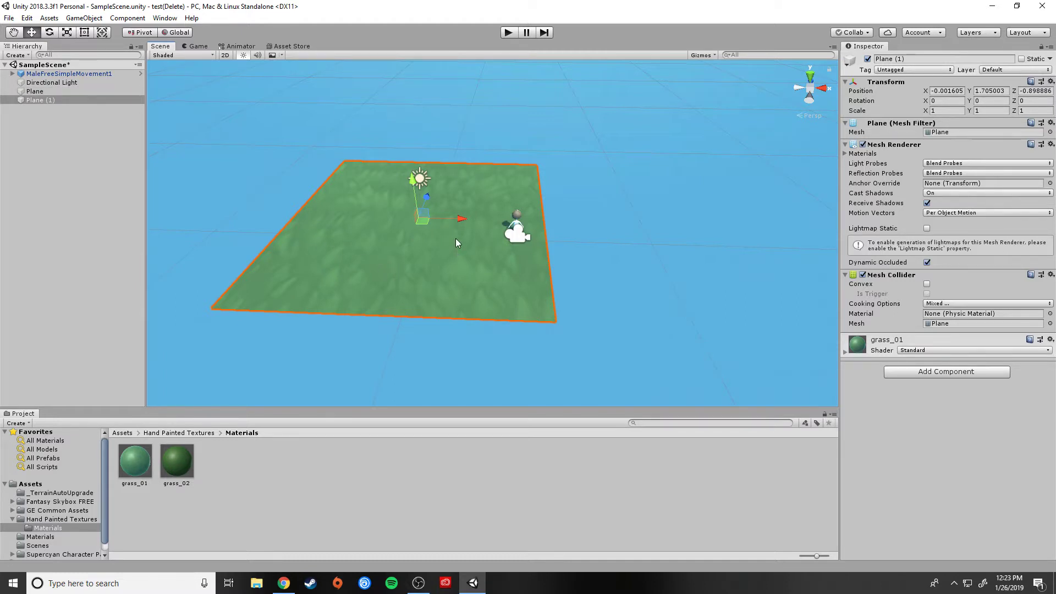
pyautogui.moveTo(460, 219); pyautogui.dragTo(460, 219)
pyautogui.moveTo(460, 219); pyautogui.dragTo(715, 233)
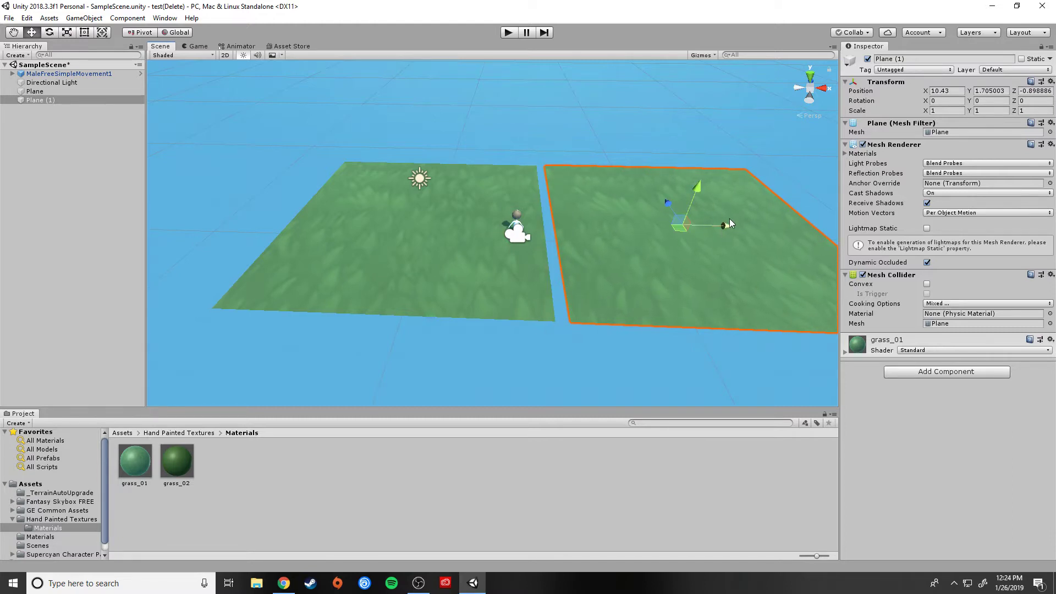
pyautogui.hotkey('ctrl', 'z')
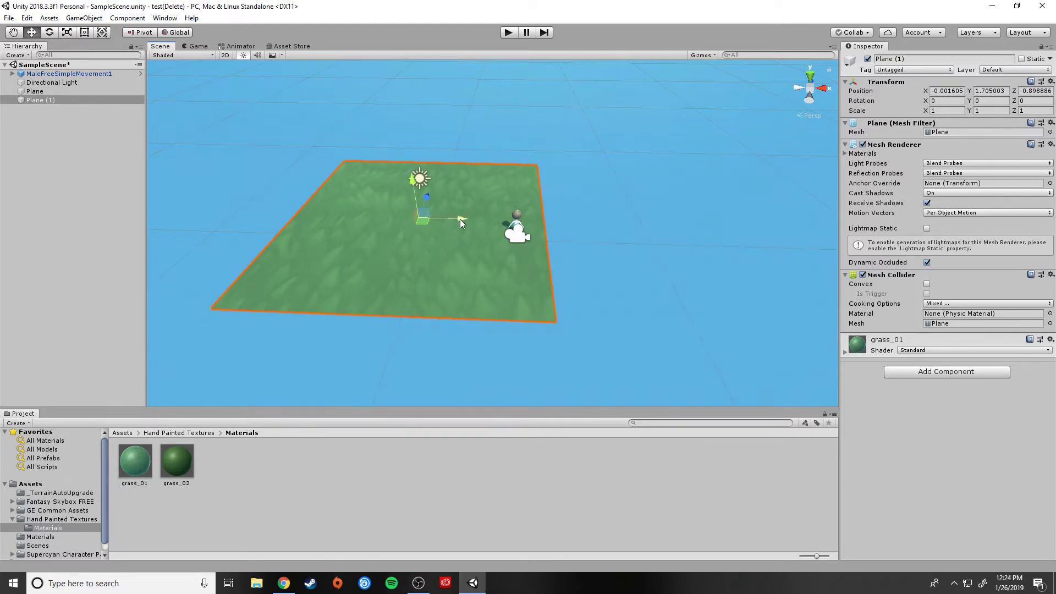
# Move the duplicated plane with snapping along X to 10, edge to edge with the original plane, and deselect it.
pyautogui.moveTo(461, 220); pyautogui.dragTo(714, 214)
pyautogui.scroll(6, 592, 339)
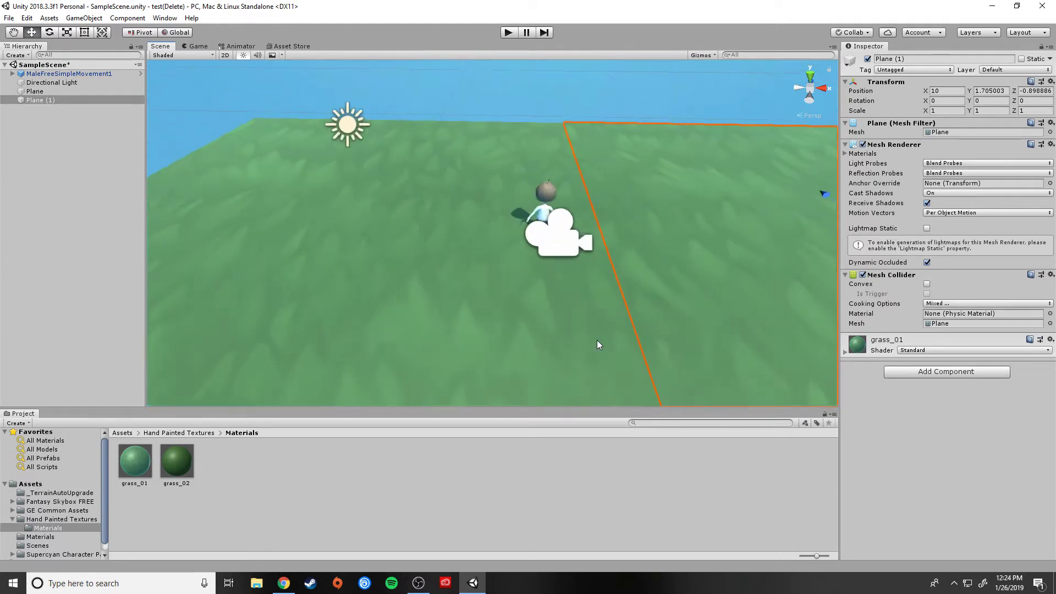
pyautogui.click(553, 95)
pyautogui.scroll(4, 626, 315)
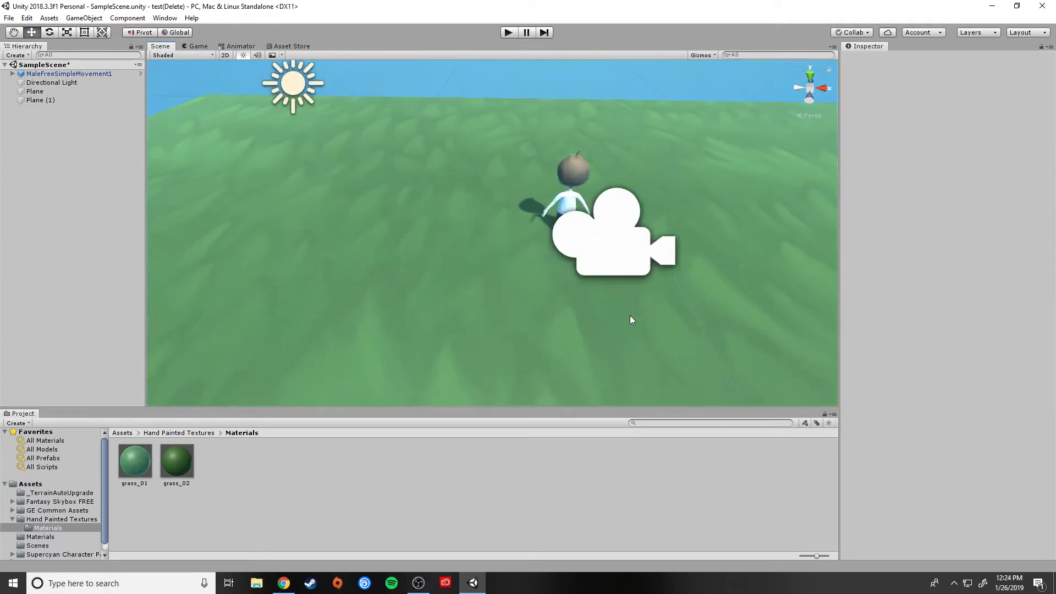
# Test the extended ground in play mode by running the character across it, and stop playing.
pyautogui.moveTo(592, 307); pyautogui.dragTo(830, 371, button='right')
pyautogui.moveTo(557, 306); pyautogui.dragTo(459, 81, button='right')
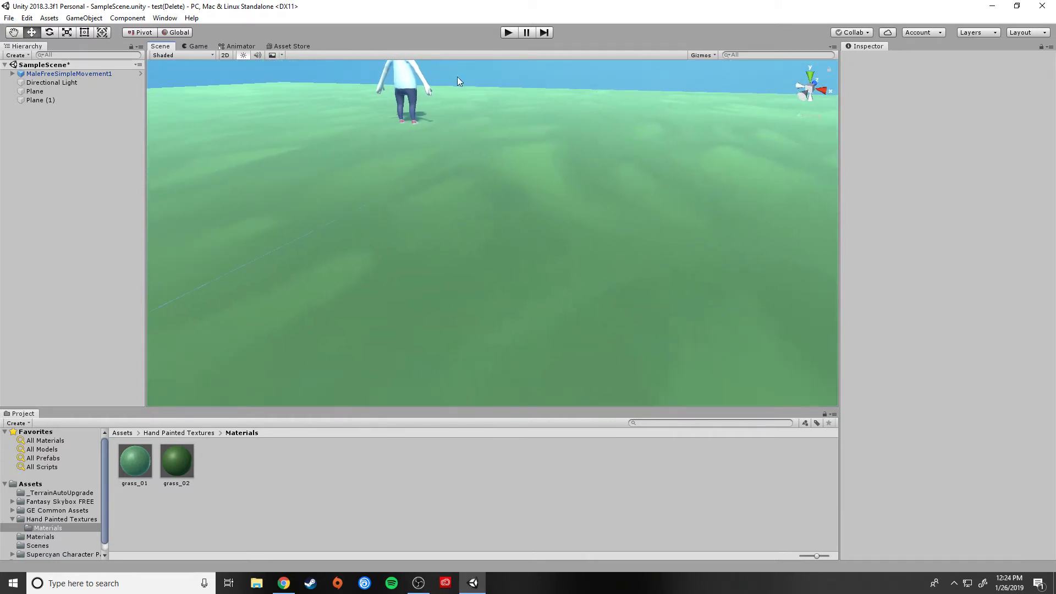
pyautogui.click(508, 33)
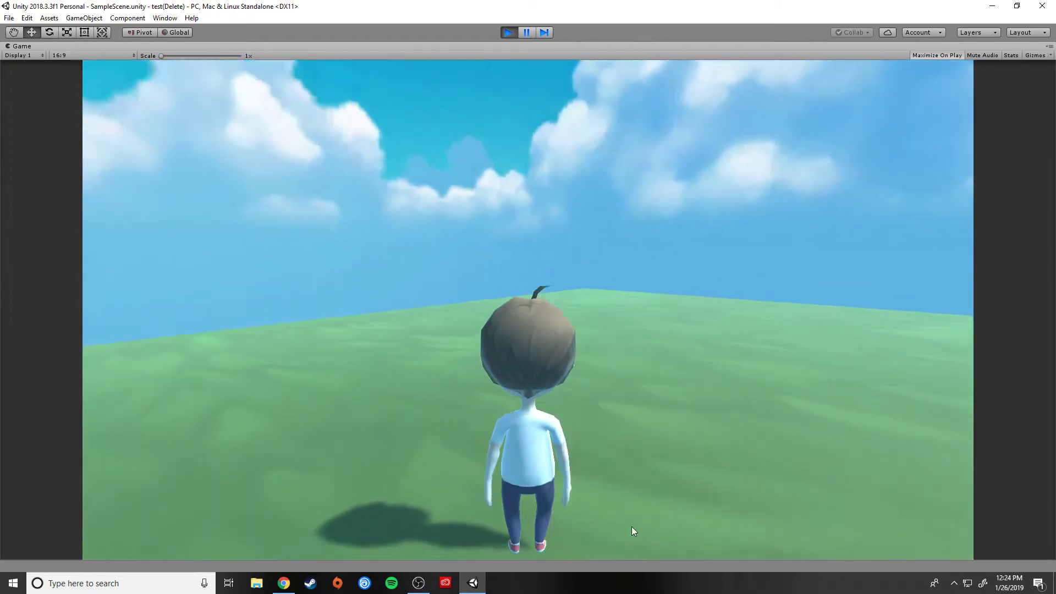
pyautogui.press('w')
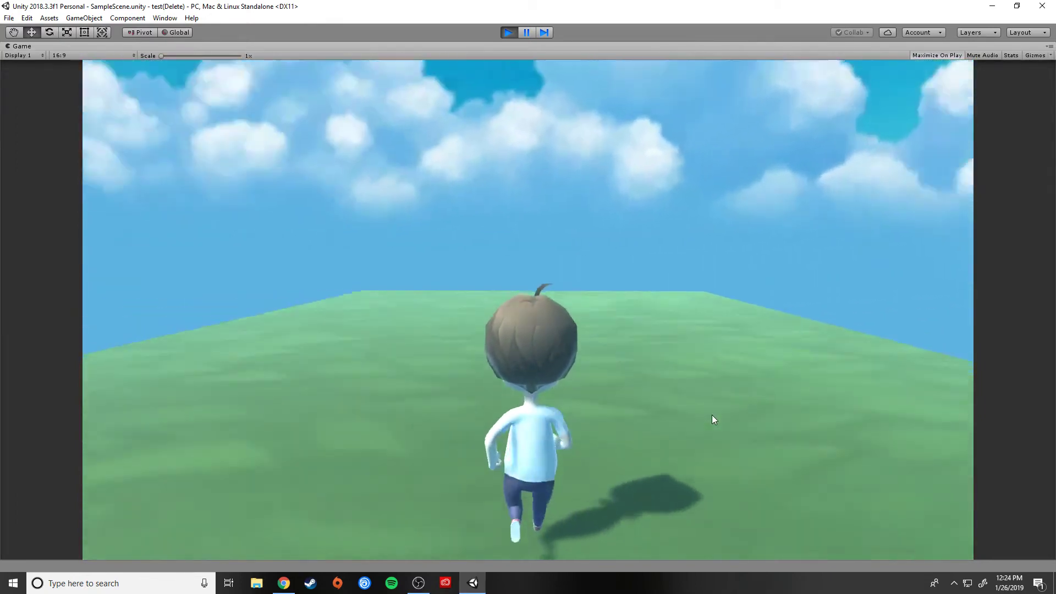
pyautogui.click(506, 33)
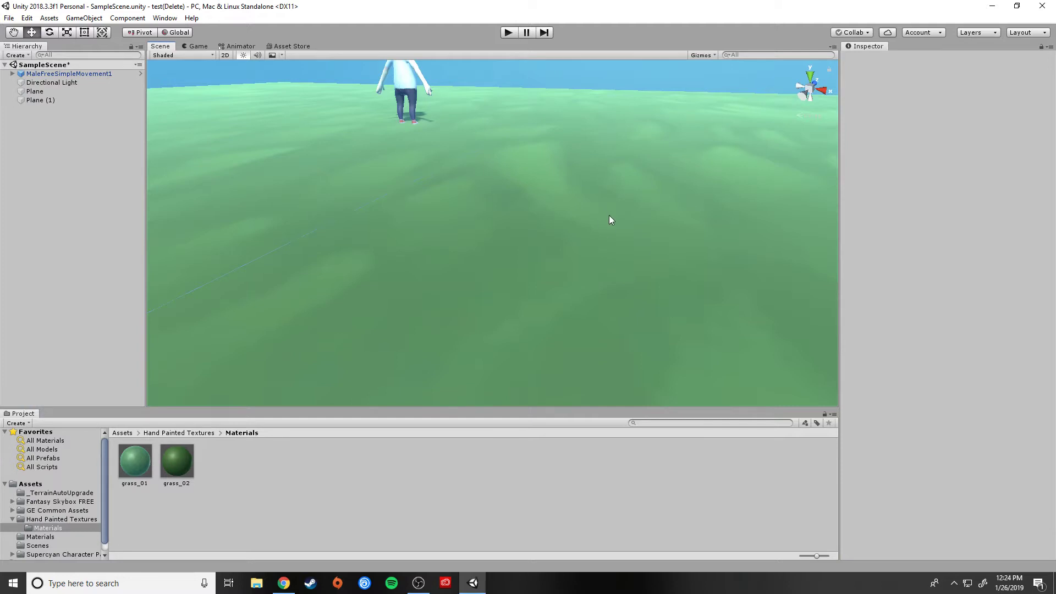
pyautogui.moveTo(594, 245)
pyautogui.keyDown('alt'); pyautogui.mouseDown()
pyautogui.moveTo(608, 271)
pyautogui.moveTo(523, 266)
pyautogui.moveTo(502, 242)
pyautogui.moveTo(403, 215)
pyautogui.moveTo(316, 155)
pyautogui.moveTo(332, 196)
pyautogui.moveTo(401, 262)
pyautogui.moveTo(575, 252)
pyautogui.mouseUp(); pyautogui.keyUp('alt')
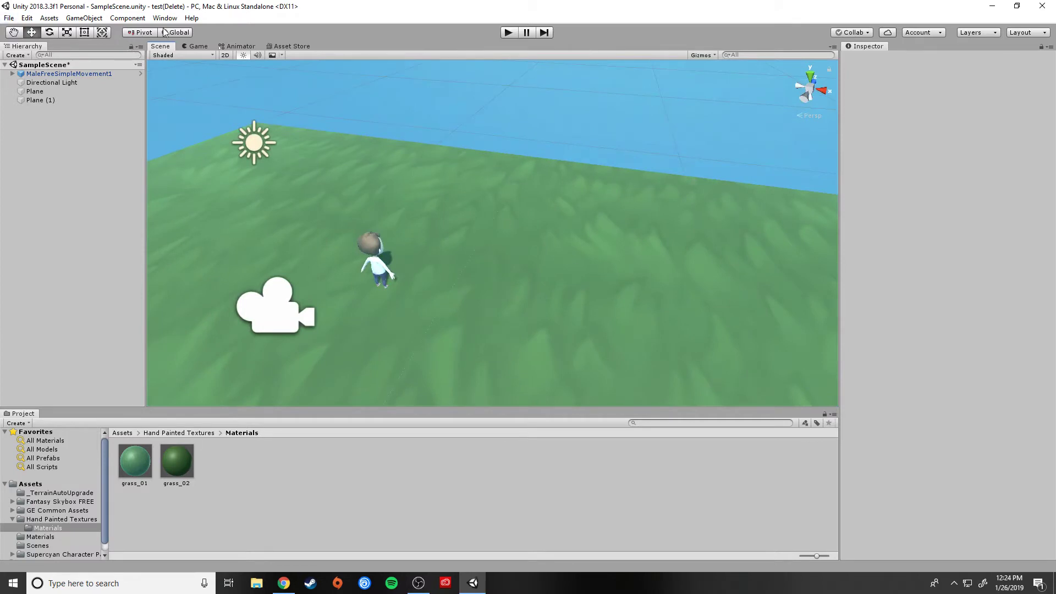
# Open the Asset Store, browse the 3D Props category and filter the results to a price range of $0 to $0.
pyautogui.click(246, 47)
pyautogui.click(291, 46)
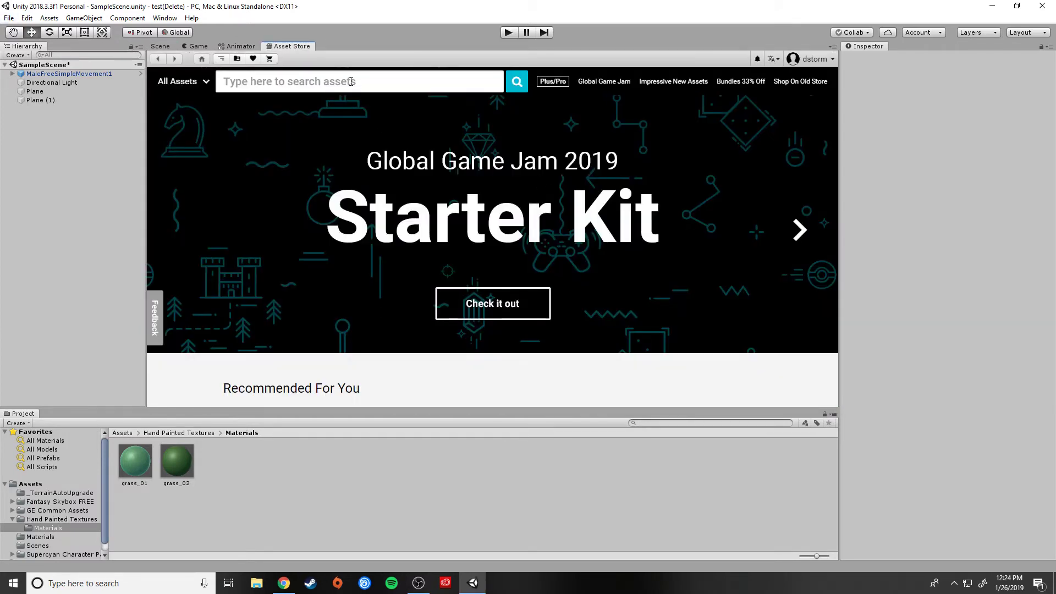
pyautogui.click(181, 82)
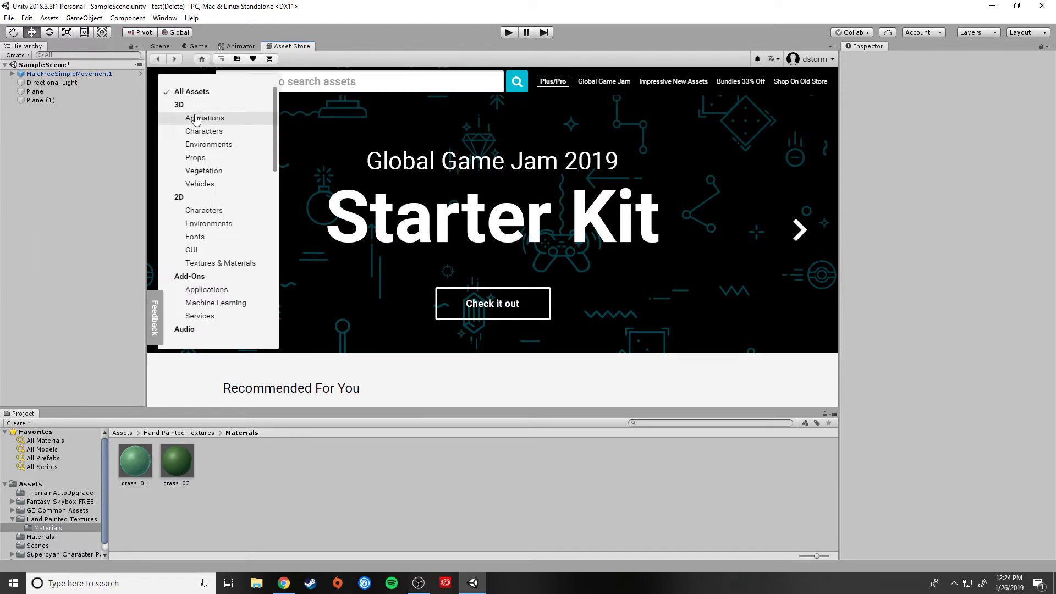
pyautogui.click(197, 158)
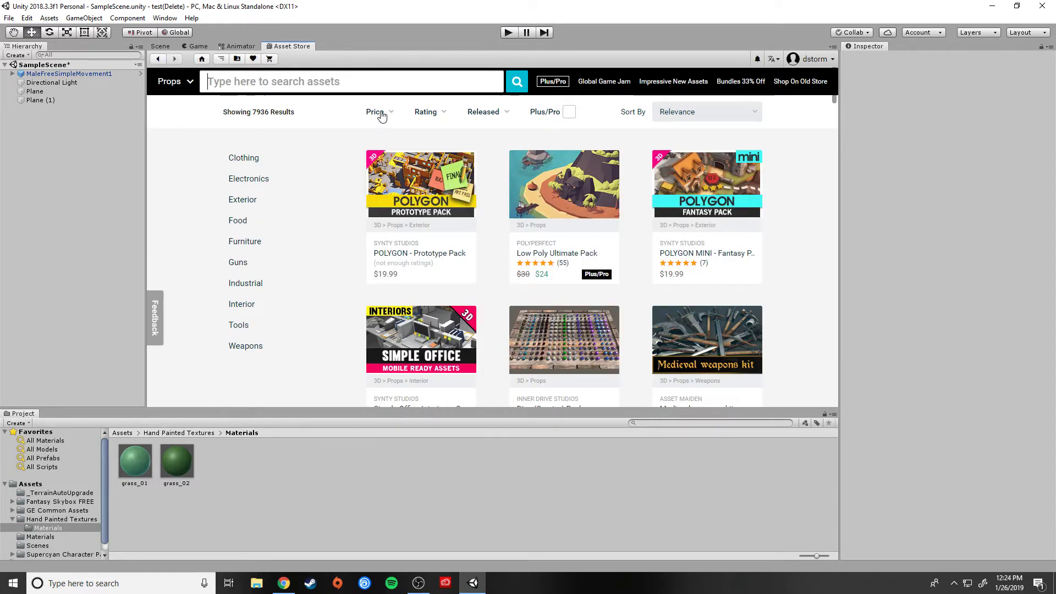
pyautogui.click(377, 111)
pyautogui.moveTo(513, 192); pyautogui.dragTo(384, 193)
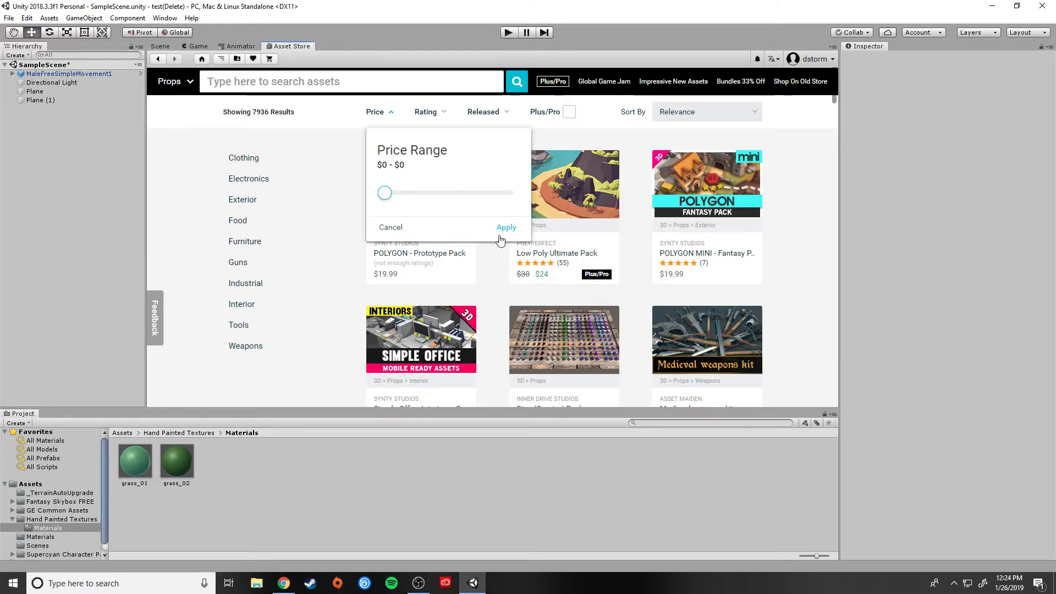
pyautogui.click(504, 227)
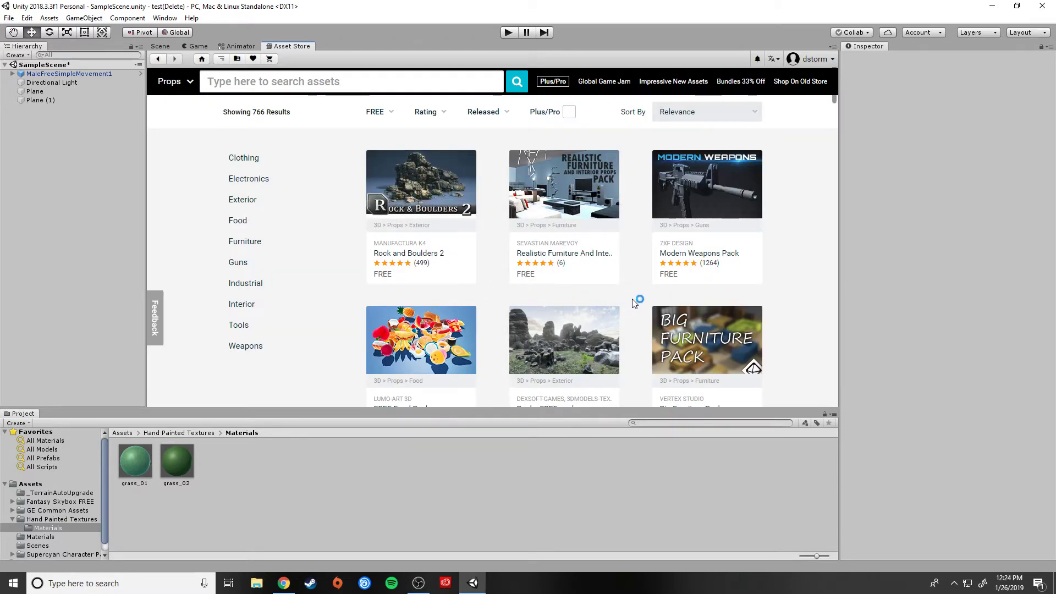
# Download the Low Poly Survival Essentials pack from the free props and import all of its files into the project.
pyautogui.scroll(-2, 636, 307)
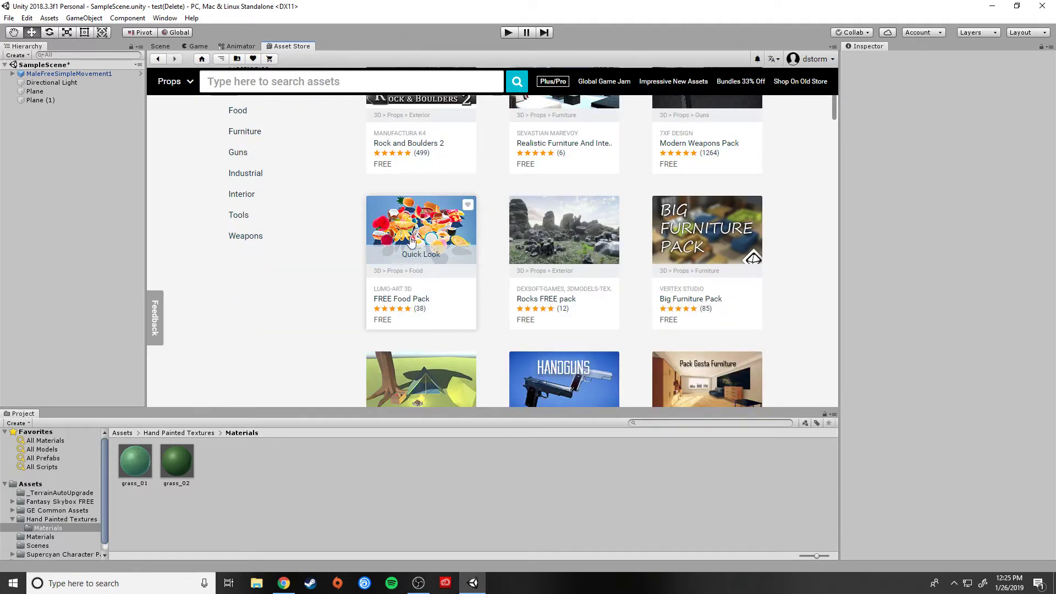
pyautogui.scroll(-3, 489, 306)
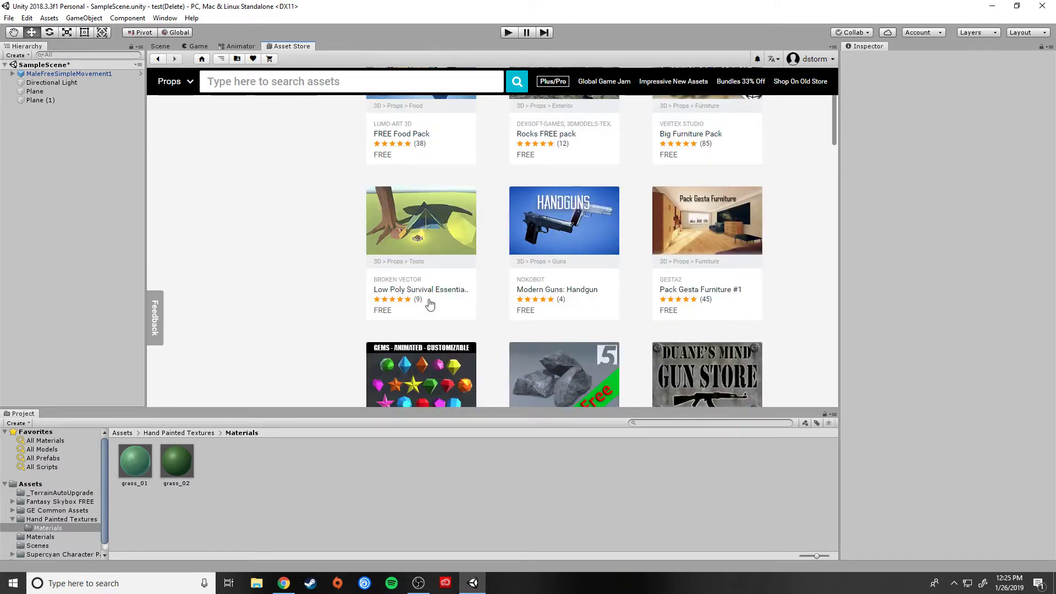
pyautogui.click(474, 299)
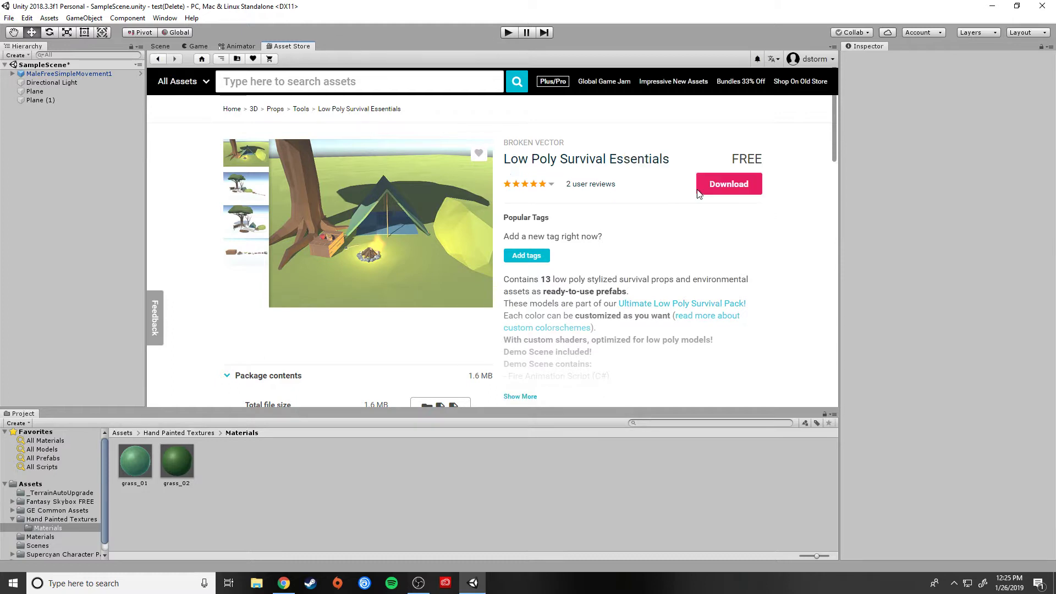
pyautogui.click(725, 188)
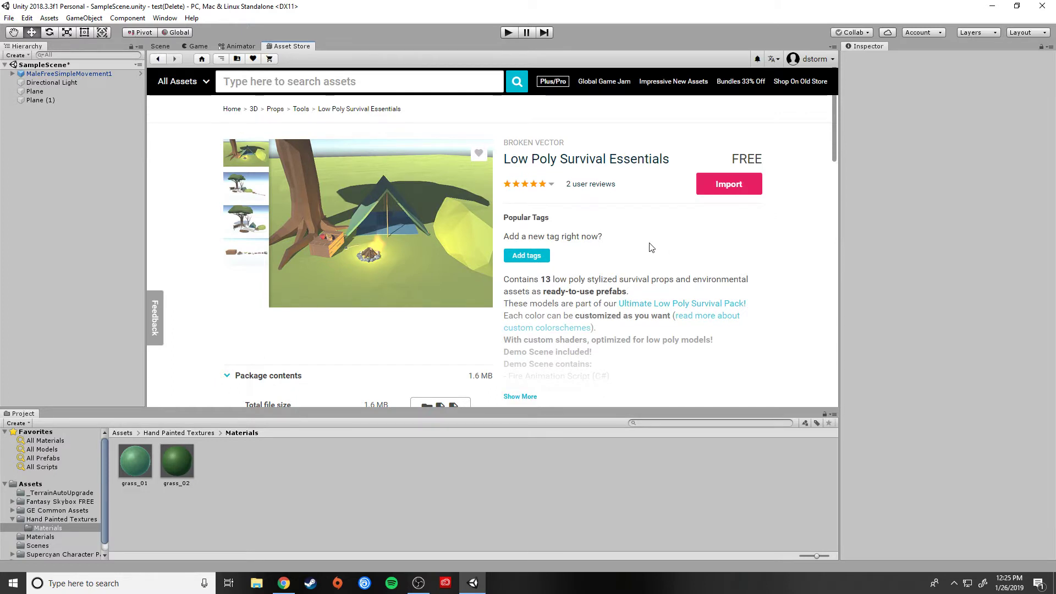
pyautogui.click(724, 188)
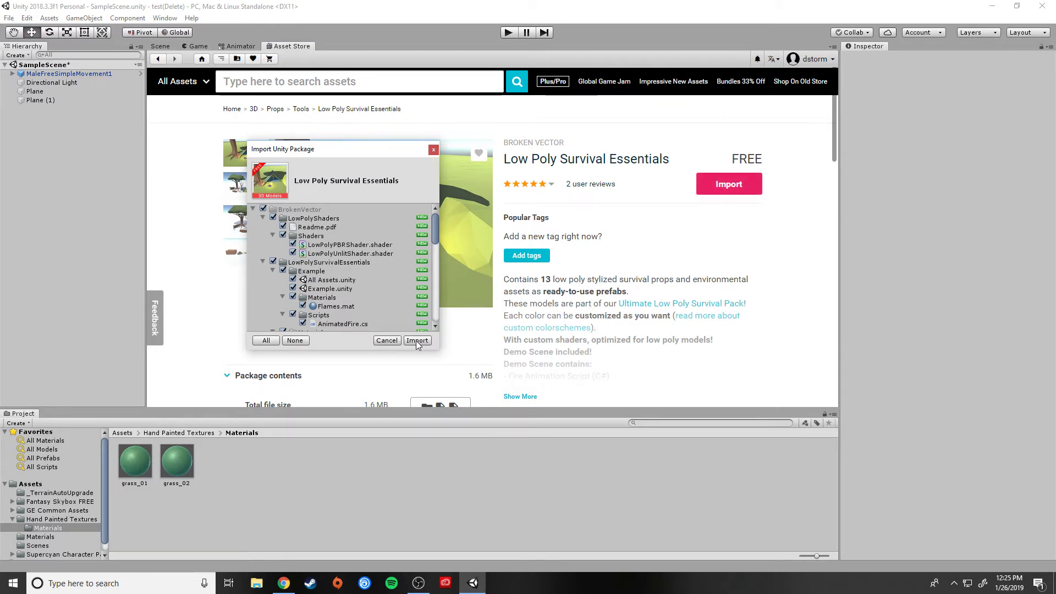
pyautogui.click(417, 344)
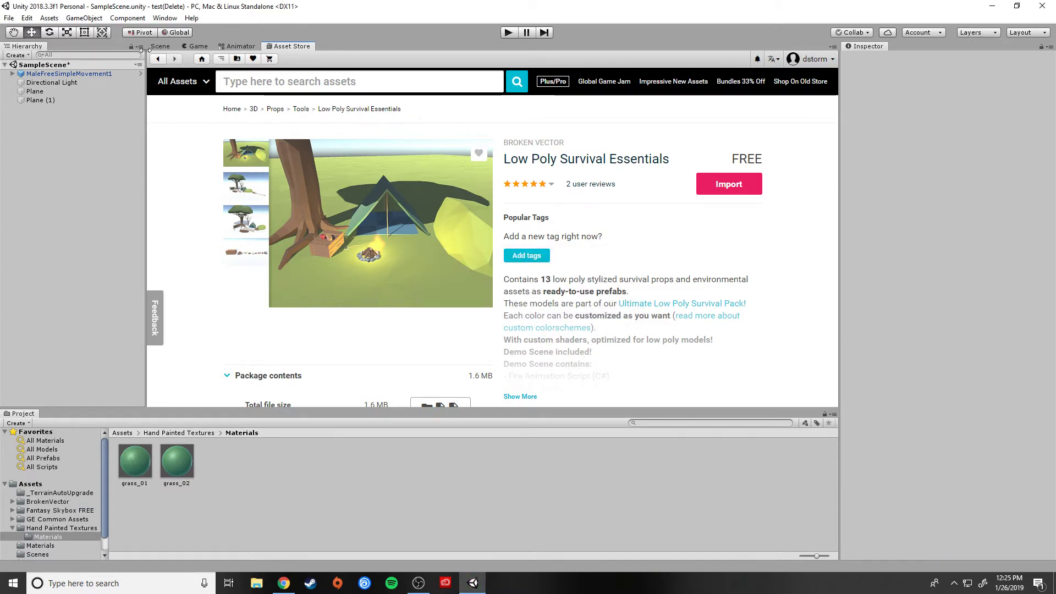
# Return to the scene and open the Prefabs folder of BrokenVector's LowPolySurvivalEssentials in the project assets.
pyautogui.click(163, 47)
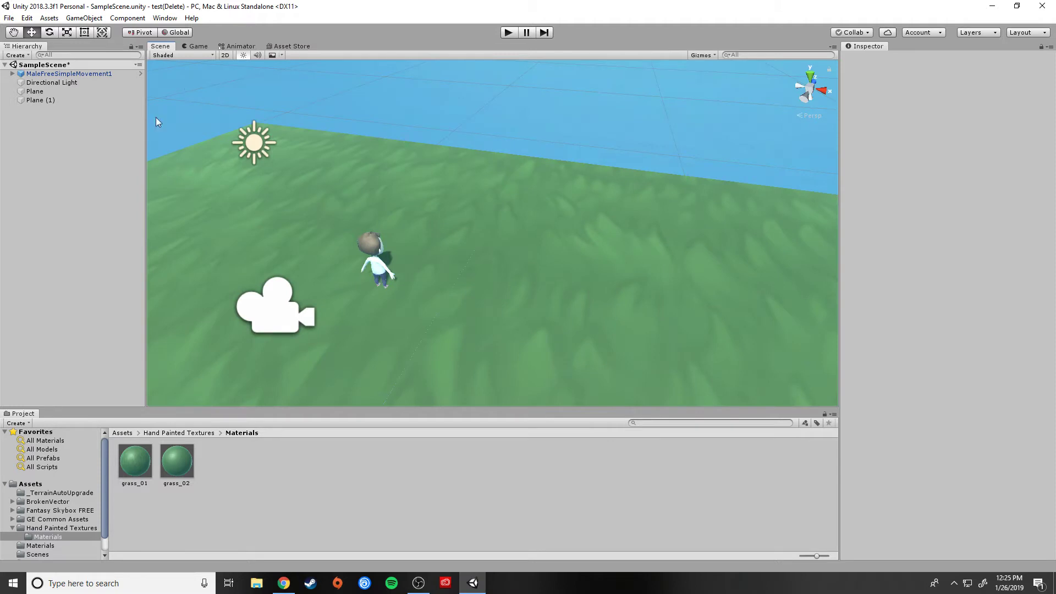
pyautogui.click(13, 527)
pyautogui.scroll(-1, 63, 514)
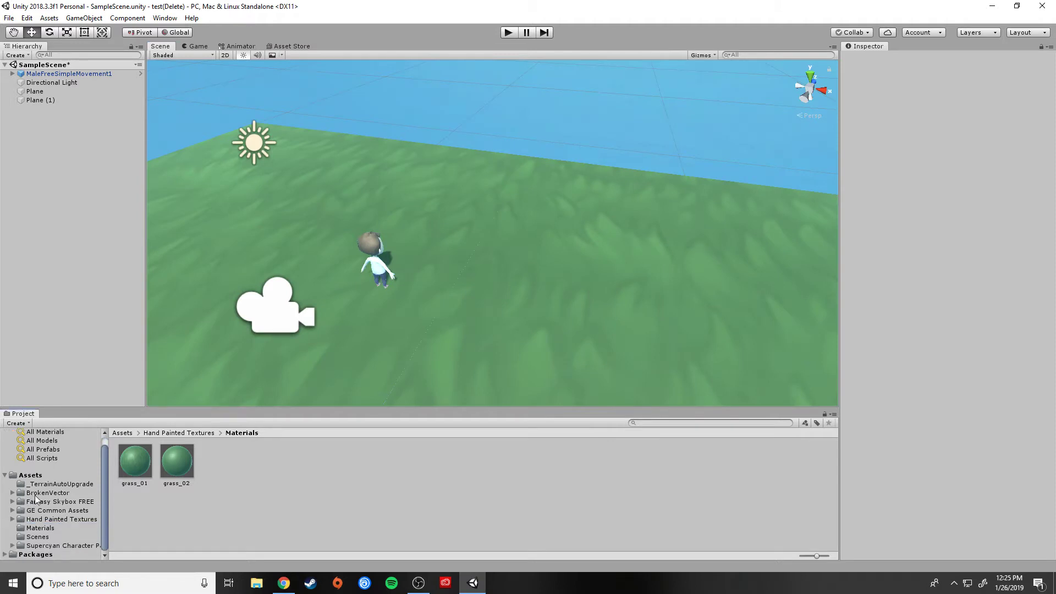
pyautogui.click(52, 493)
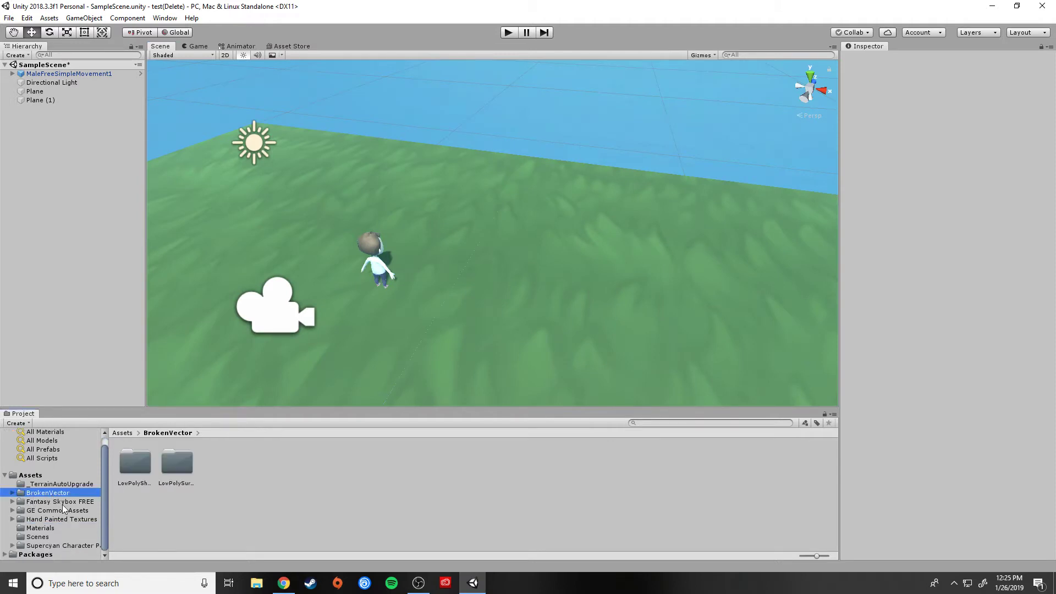
pyautogui.click(175, 460)
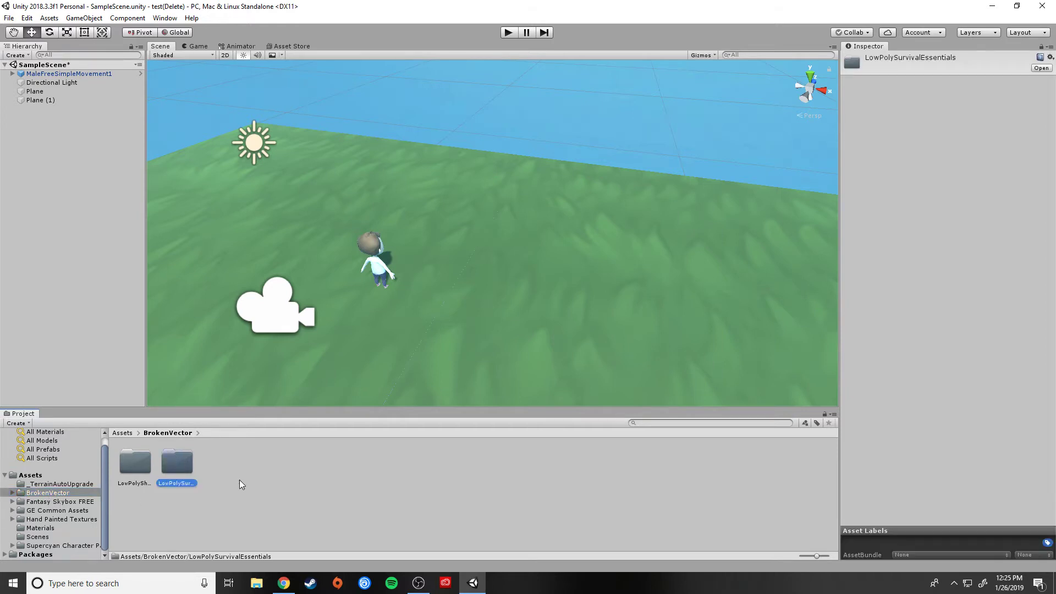
pyautogui.click(132, 464)
pyautogui.click(176, 463)
pyautogui.doubleClick(176, 466)
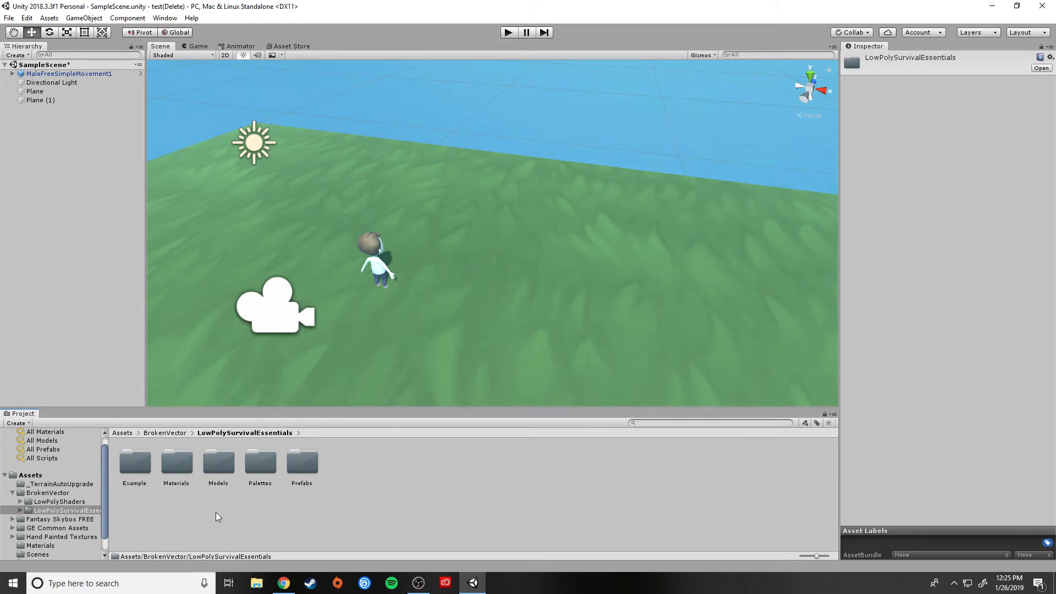
pyautogui.click(299, 461)
pyautogui.doubleClick(299, 461)
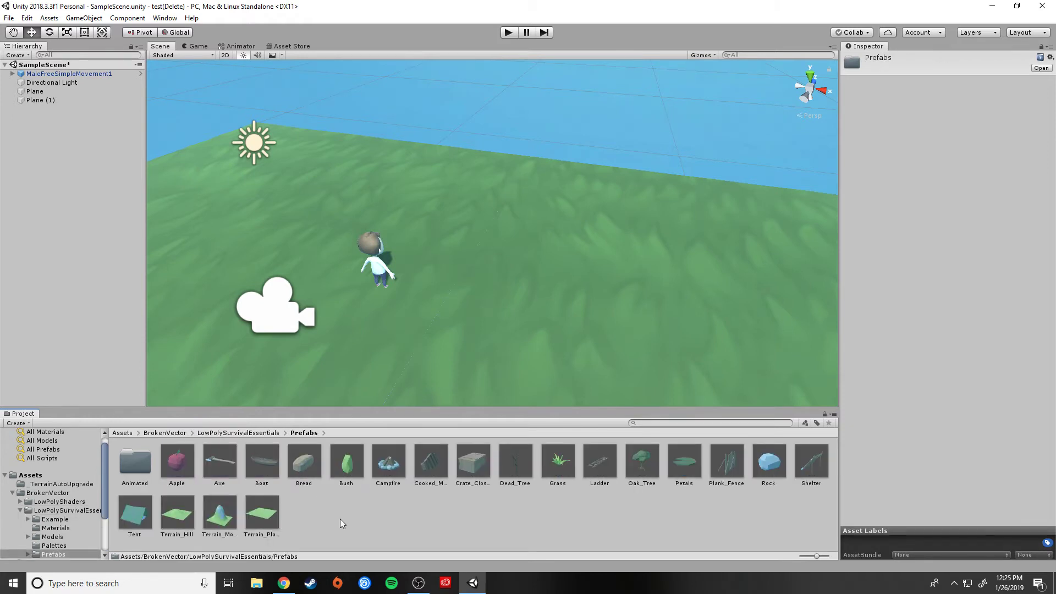
pyautogui.rightClick(340, 519)
pyautogui.click(312, 510)
# Place the Tent, Campfire, Rock and Oak_Tree prefabs on the grass around the character, and the Axe prefab beside the tree's roots.
pyautogui.moveTo(135, 514); pyautogui.dragTo(618, 248)
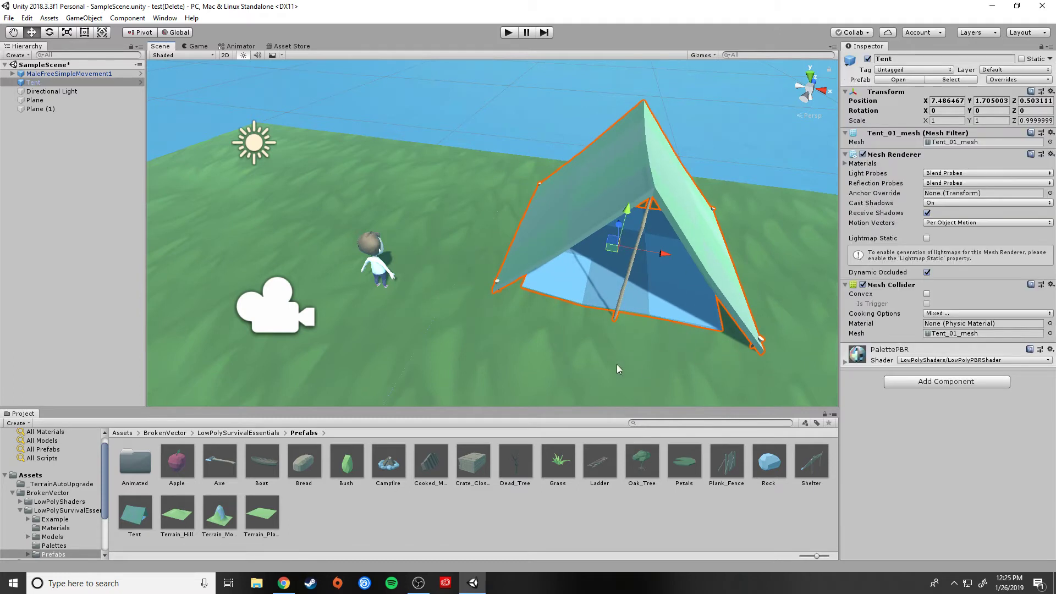
pyautogui.moveTo(390, 471); pyautogui.dragTo(520, 346)
pyautogui.moveTo(768, 465); pyautogui.dragTo(389, 354)
pyautogui.moveTo(644, 464); pyautogui.dragTo(236, 210)
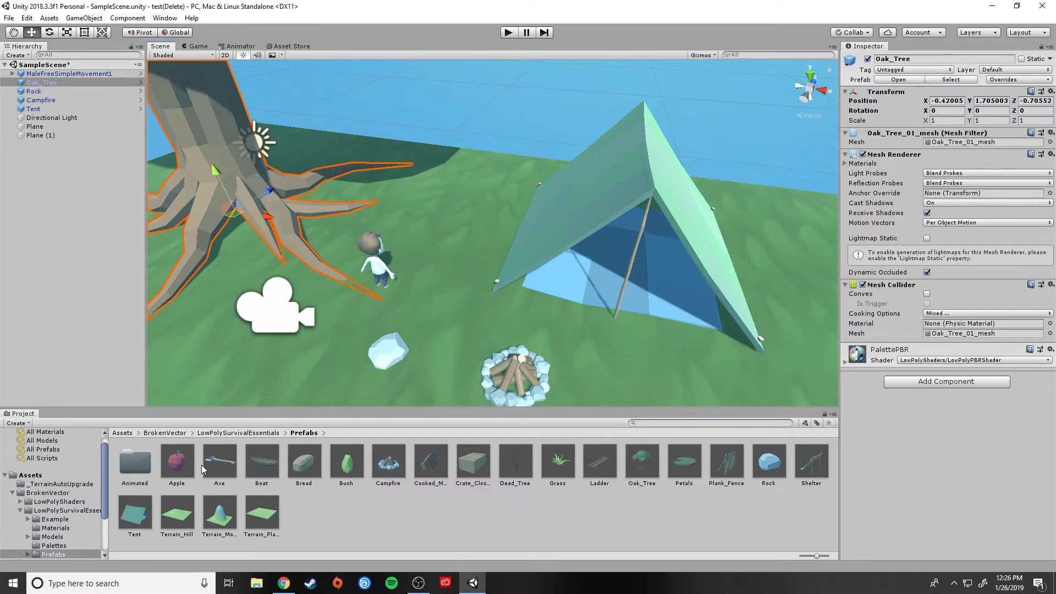
pyautogui.moveTo(212, 469); pyautogui.dragTo(381, 383)
pyautogui.moveTo(405, 323); pyautogui.dragTo(223, 233)
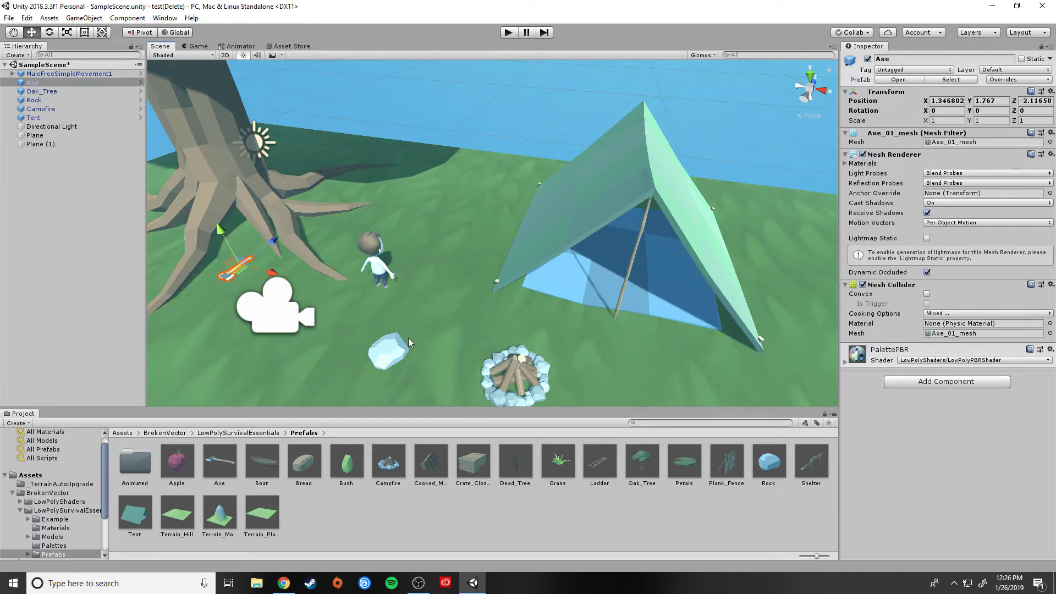
# Test the campsite in play mode by walking the character around the tent and campfire, and stop playing.
pyautogui.keyDown('alt'); pyautogui.moveTo(330, 358); pyautogui.dragTo(319, 396); pyautogui.keyUp('alt')
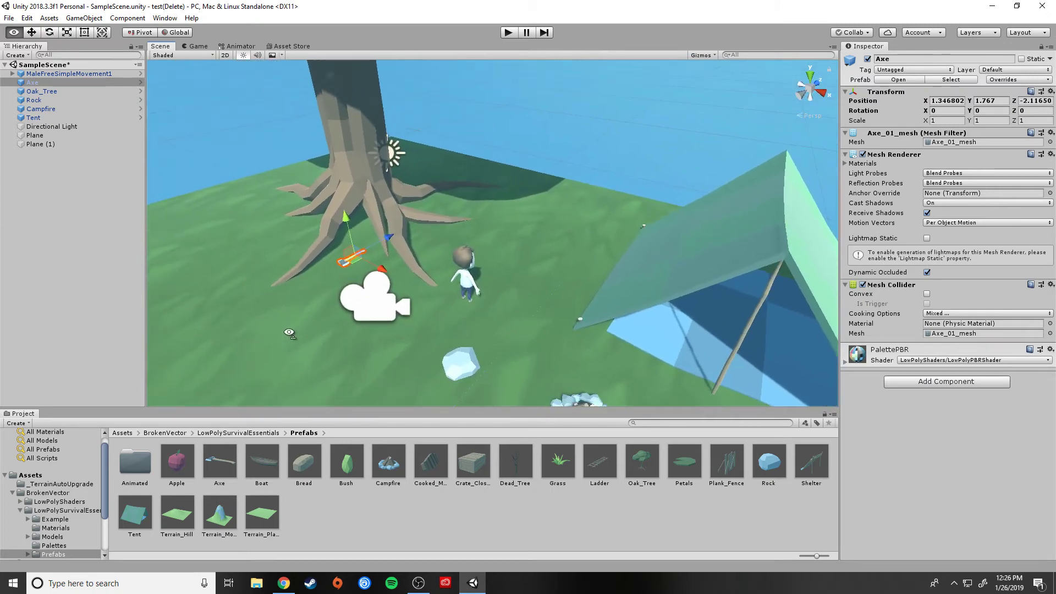
pyautogui.click(510, 32)
pyautogui.press('w')
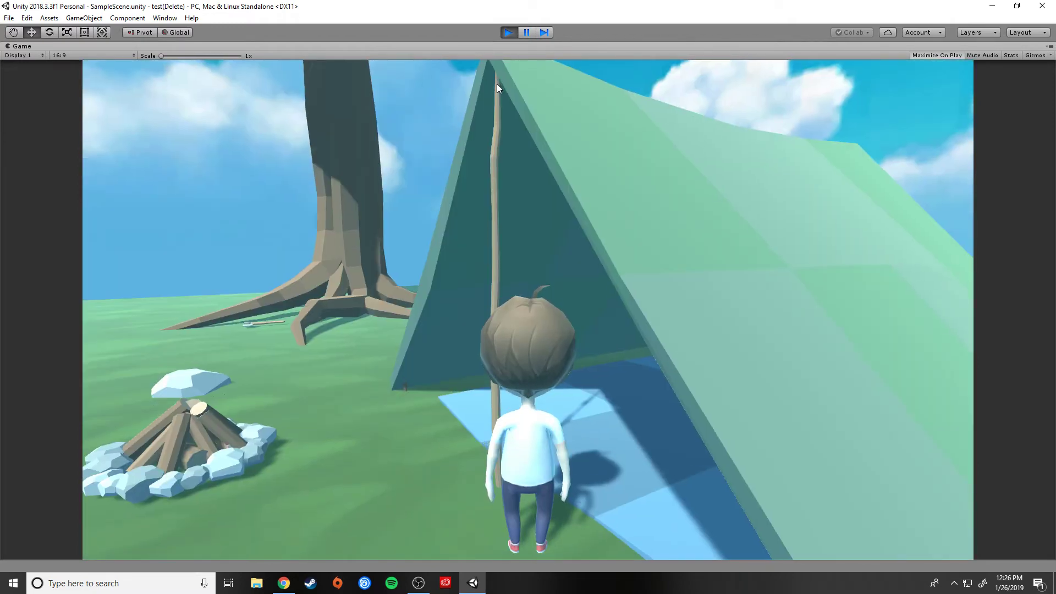
pyautogui.click(508, 32)
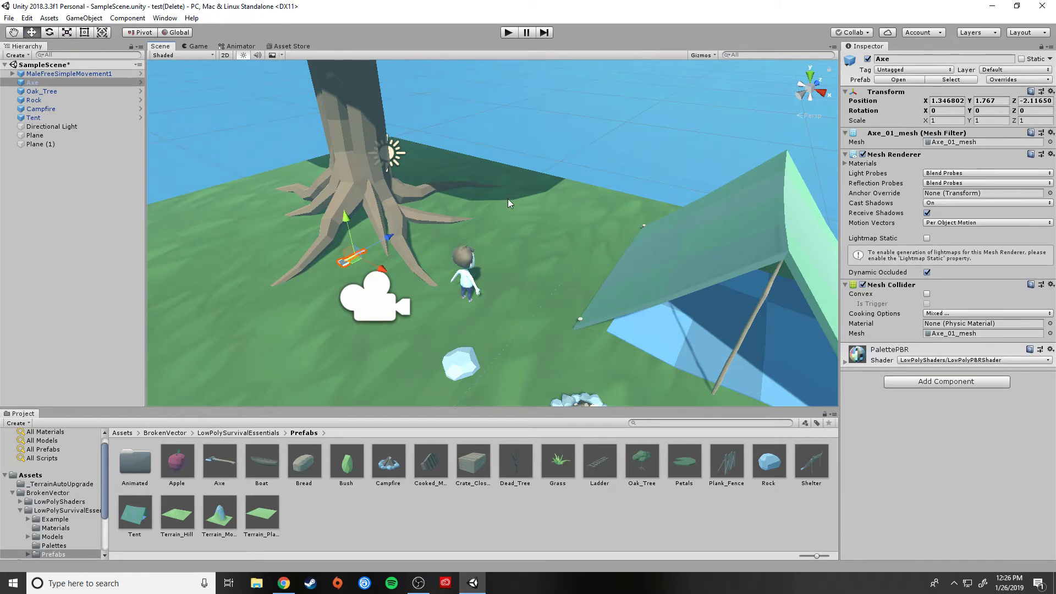
pyautogui.keyDown('alt'); pyautogui.moveTo(529, 242); pyautogui.dragTo(628, 268); pyautogui.keyUp('alt')
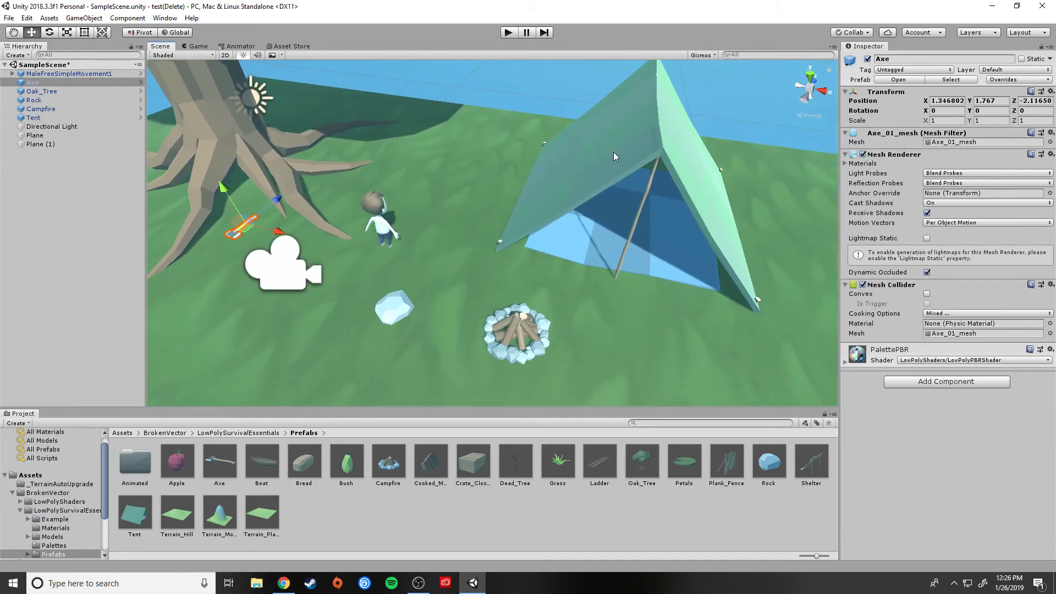
pyautogui.keyDown('alt'); pyautogui.moveTo(614, 157); pyautogui.dragTo(497, 312); pyautogui.keyUp('alt')
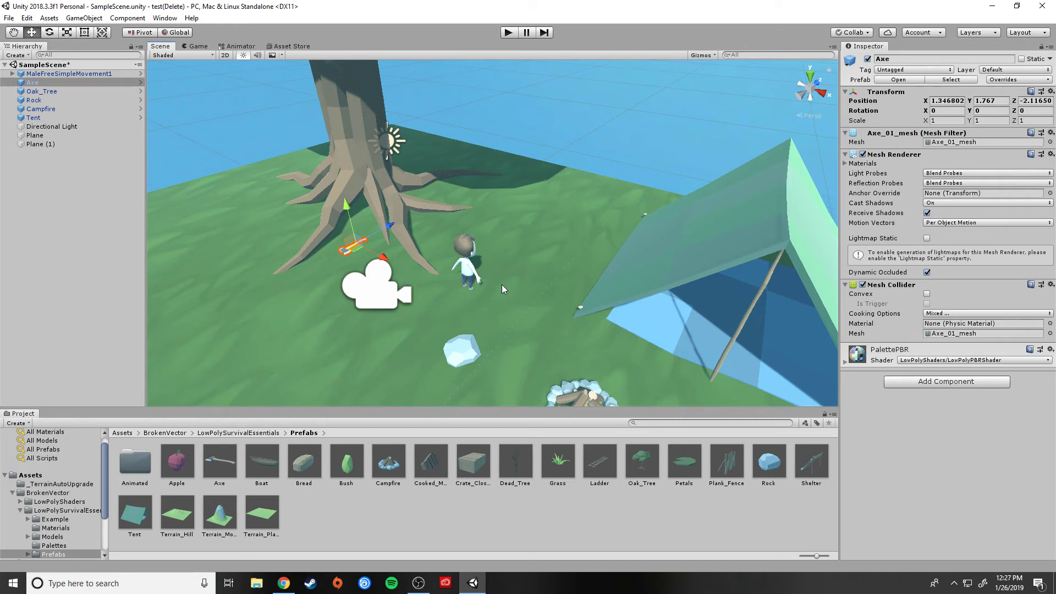
# Open the Asset Store's 3D Vehicles category and limit the price range to free assets.
pyautogui.click(280, 47)
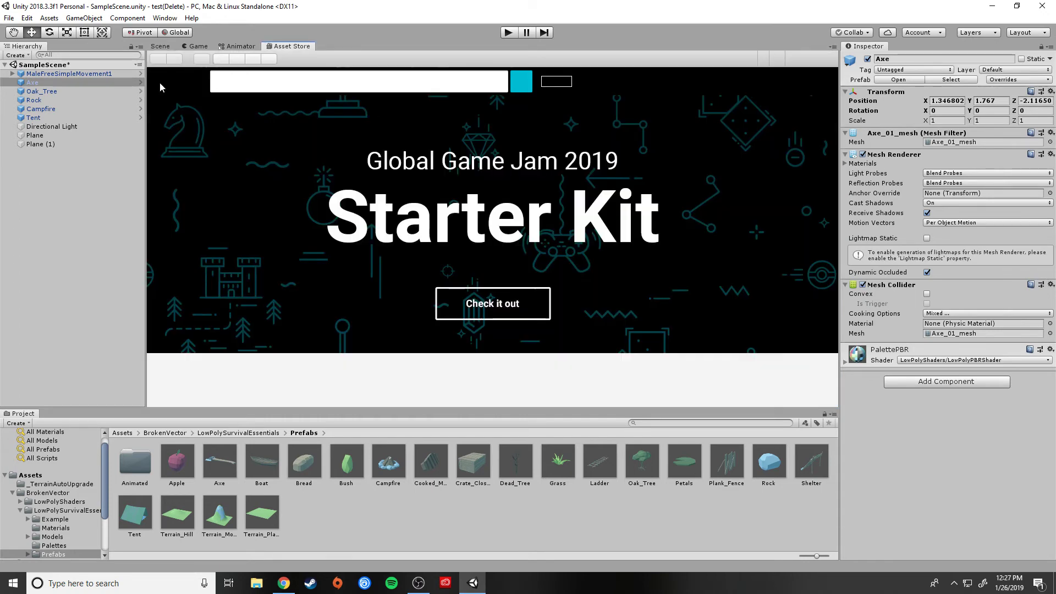
pyautogui.click(179, 82)
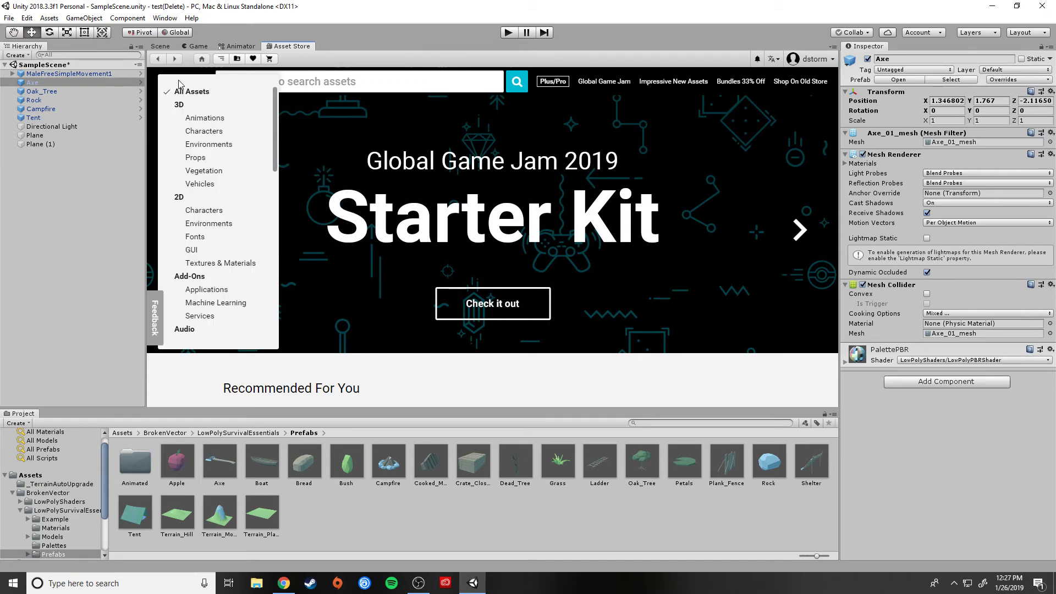
pyautogui.click(200, 185)
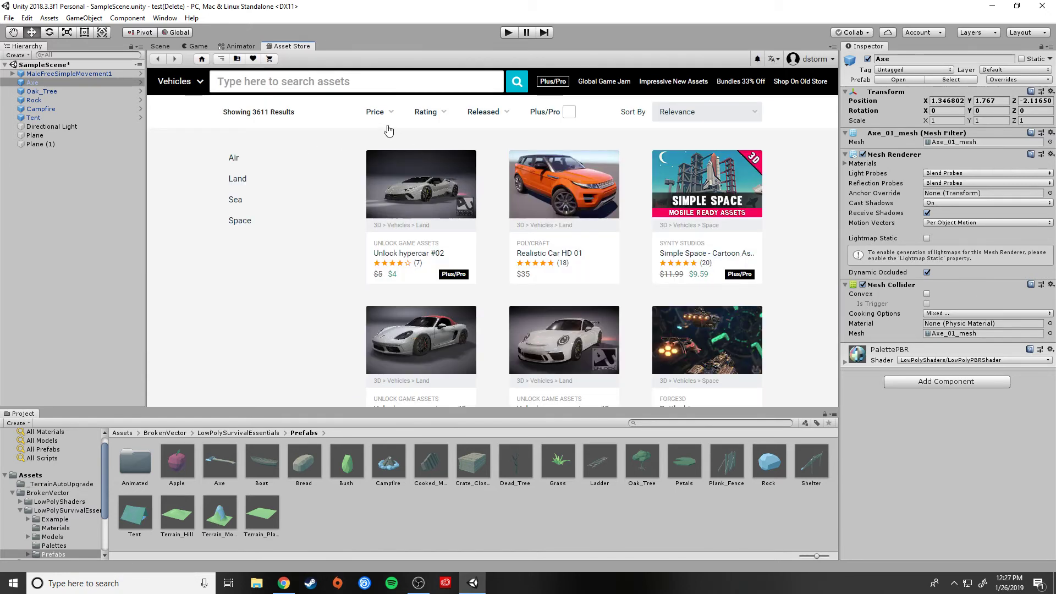
pyautogui.click(376, 112)
pyautogui.moveTo(513, 193); pyautogui.dragTo(385, 193)
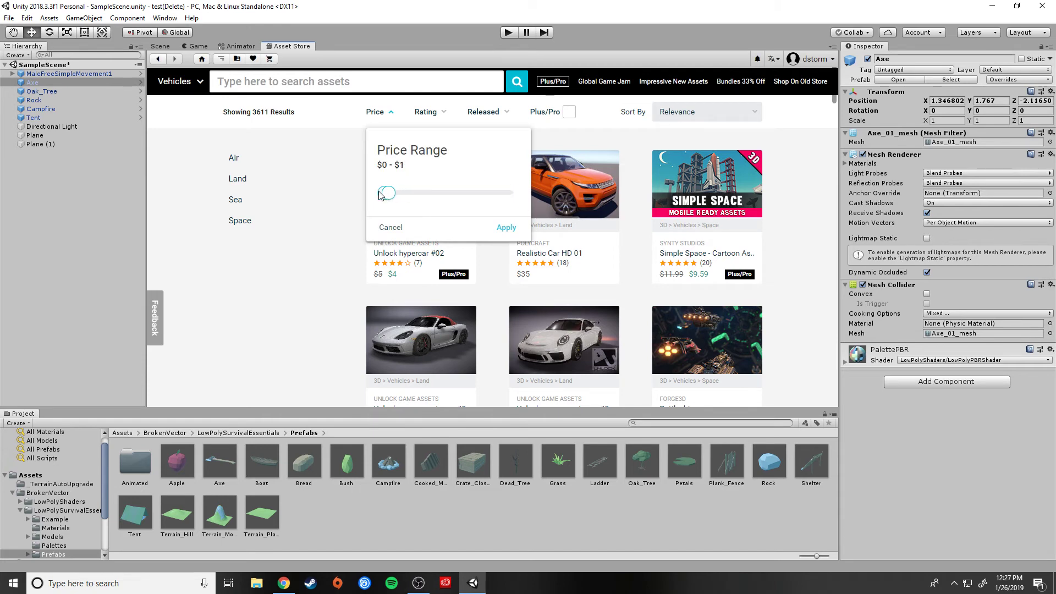
pyautogui.click(505, 230)
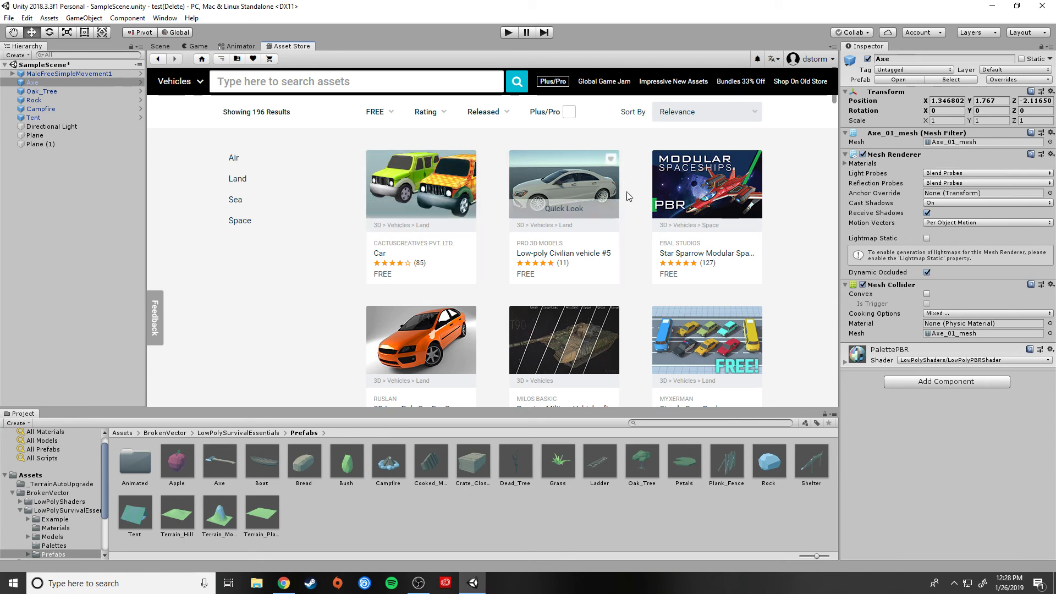
# Look through the free vehicle assets for a low-poly or cartoon model that suits the campsite scene.
pyautogui.scroll(-3, 617, 313)
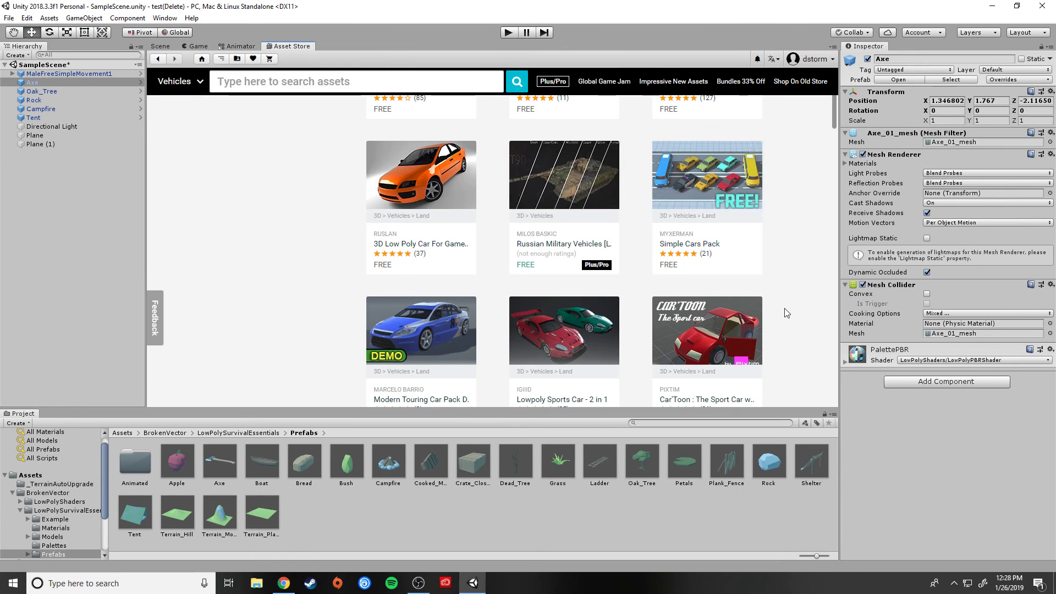
pyautogui.scroll(-3, 787, 313)
pyautogui.scroll(-2, 787, 313)
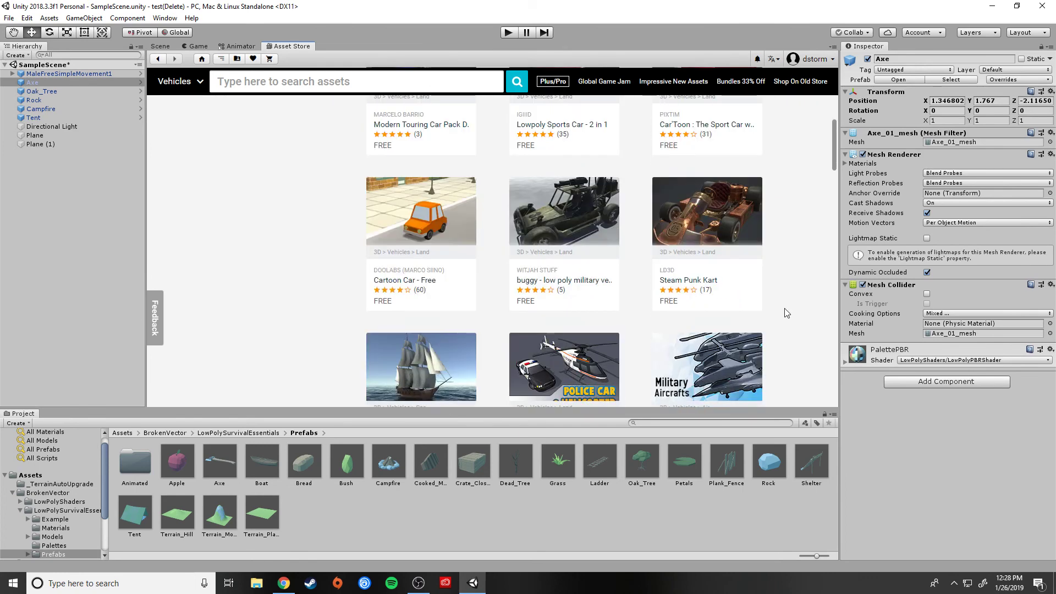
pyautogui.scroll(-1, 495, 281)
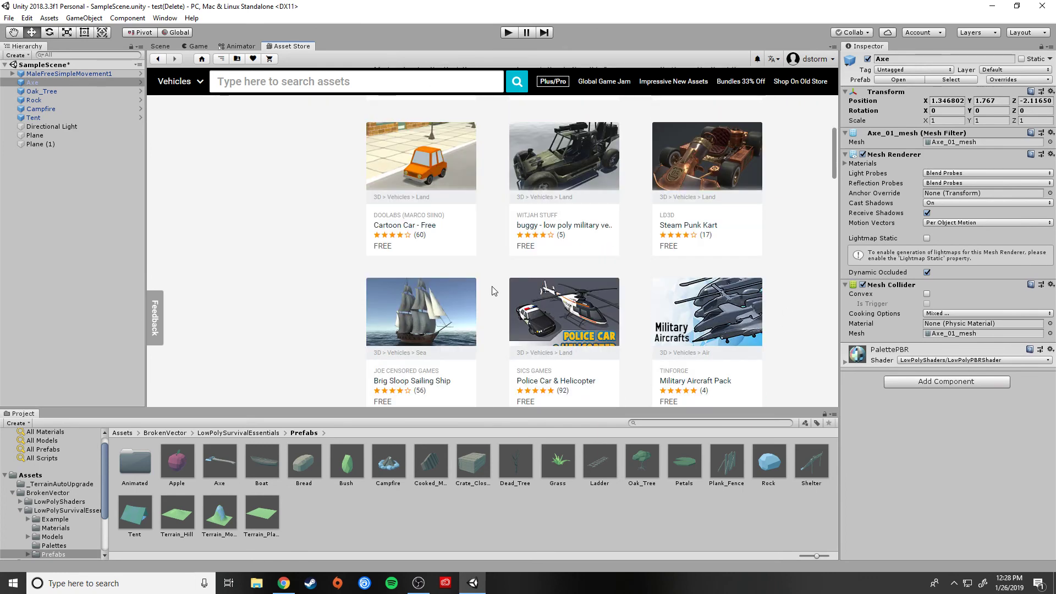
pyautogui.moveTo(419, 189)
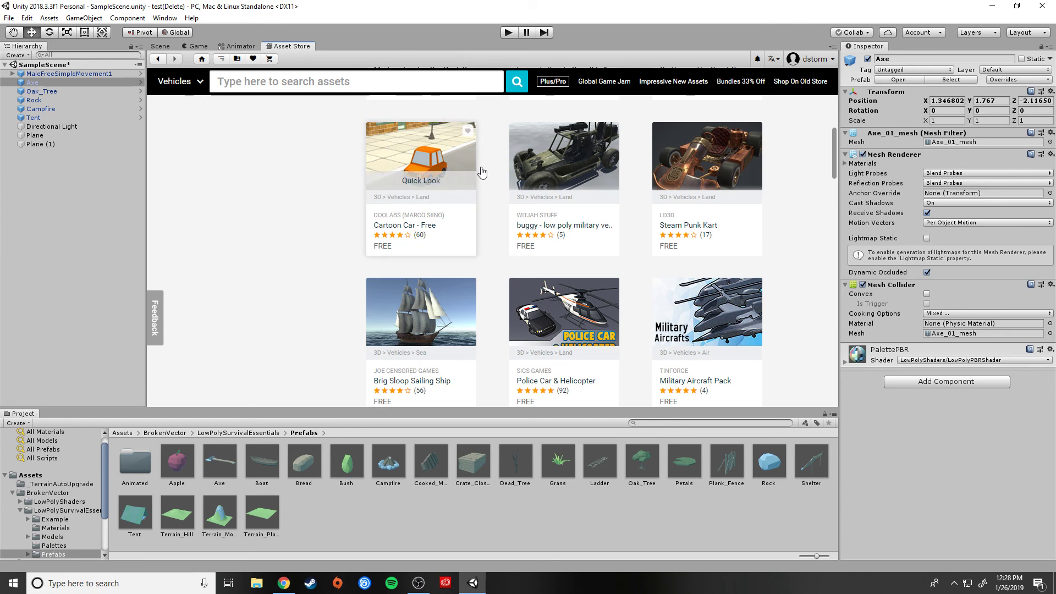
pyautogui.scroll(-3, 565, 342)
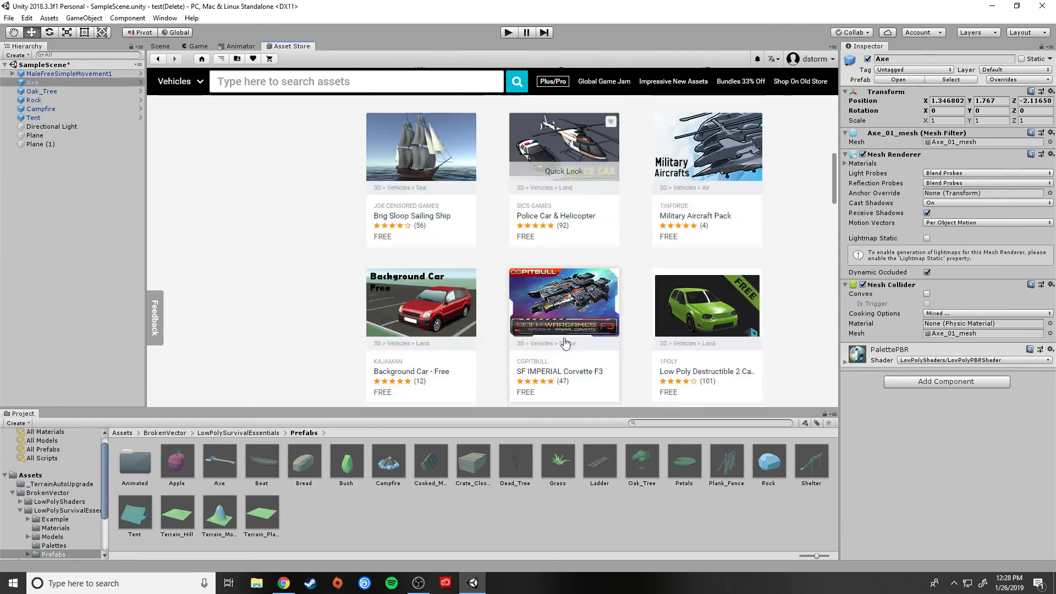